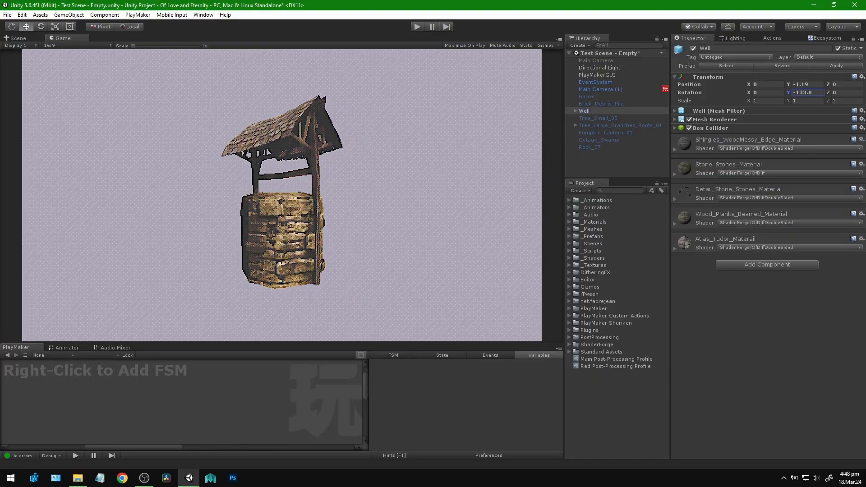
- Examine the well, brick debris pile, small tree, barrel, swamp cottage and large tree by varying each prop's Y rotation
left_click_drag(788, 92, 541, 92)
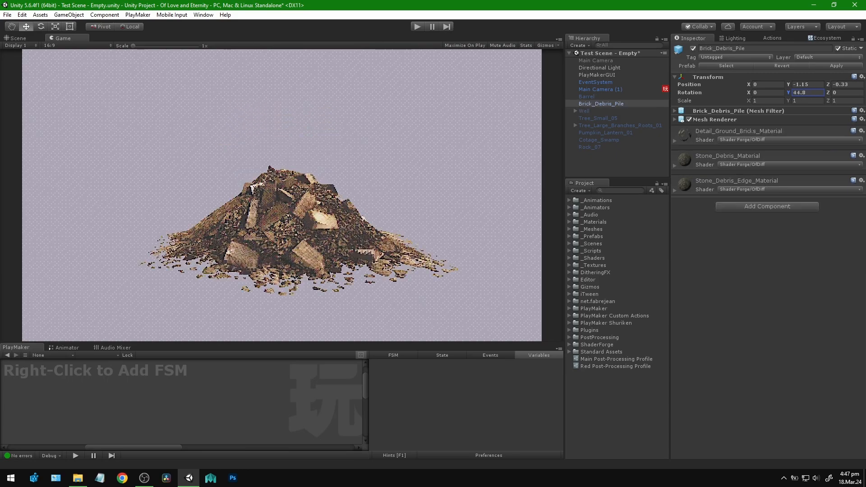
left_click_drag(788, 92, 730, 93)
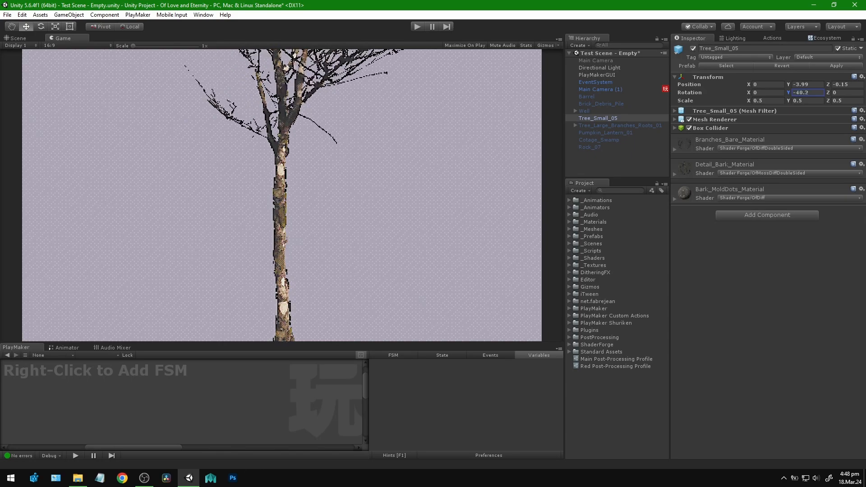
mouse_move(788, 92)
left_mouse_down()
mouse_move(7, 93)
mouse_move(791, 92)
left_mouse_up()
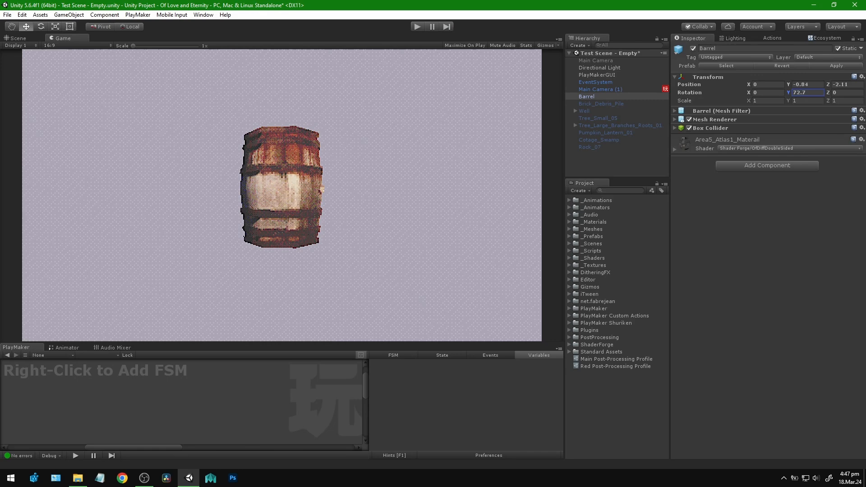
left_click_drag(788, 92, 782, 92)
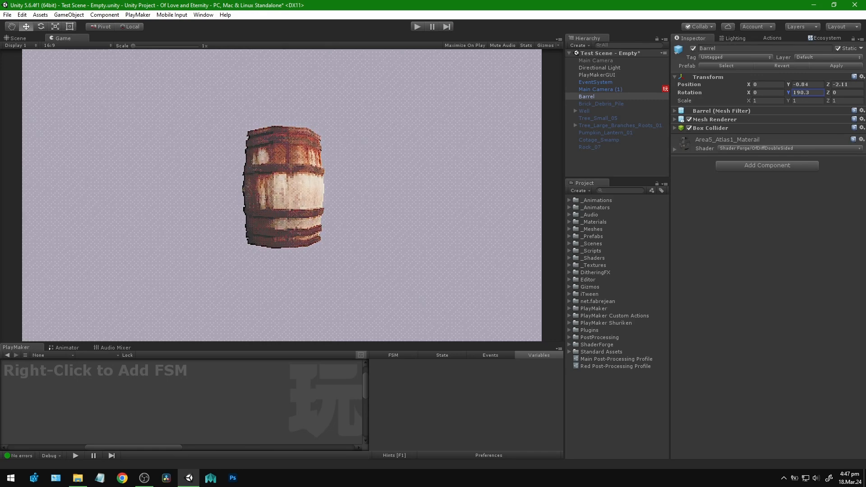
left_click_drag(788, 92, 566, 93)
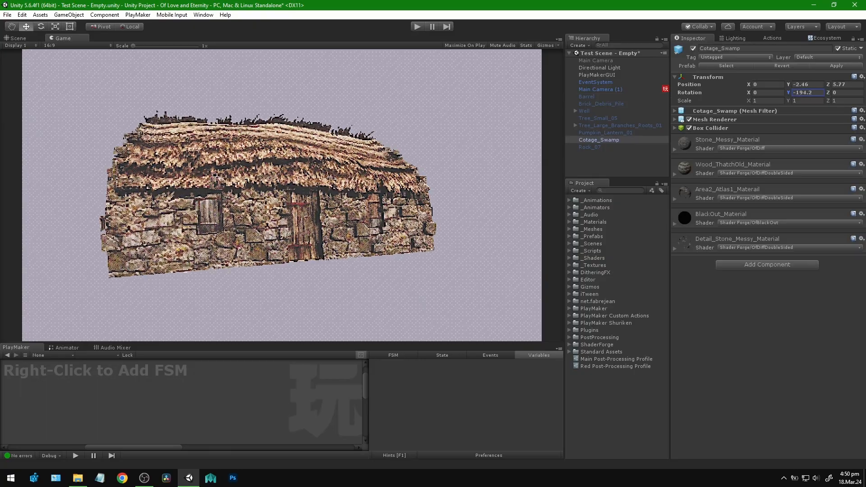
left_click_drag(788, 93, 670, 93)
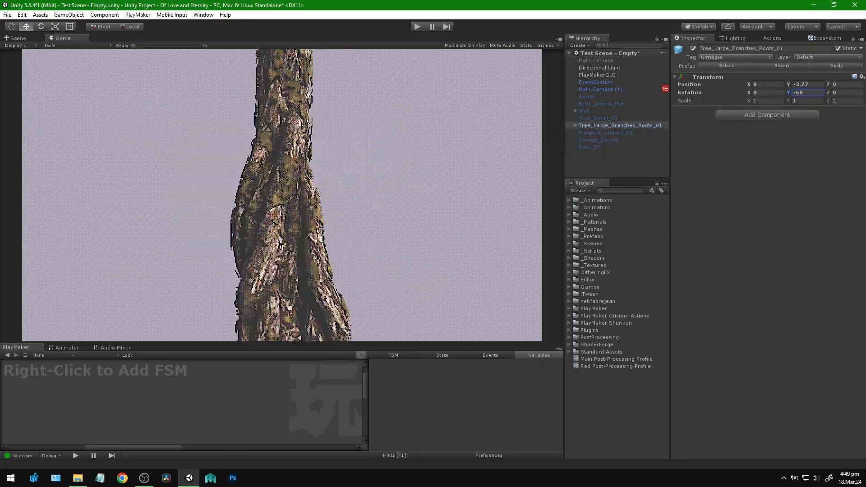
left_click_drag(788, 93, 845, 92)
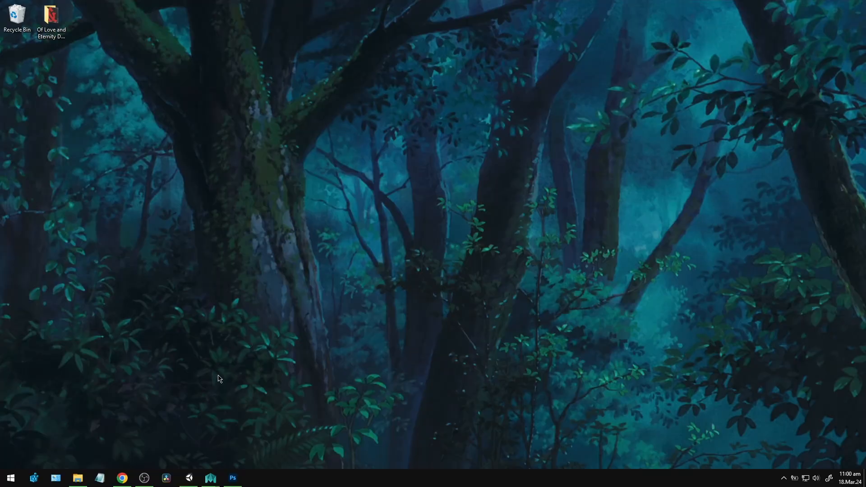
- Switch to Maya and create a polygon cube at the centre of the grid
mouse_move(212, 479)
left_click(236, 442)
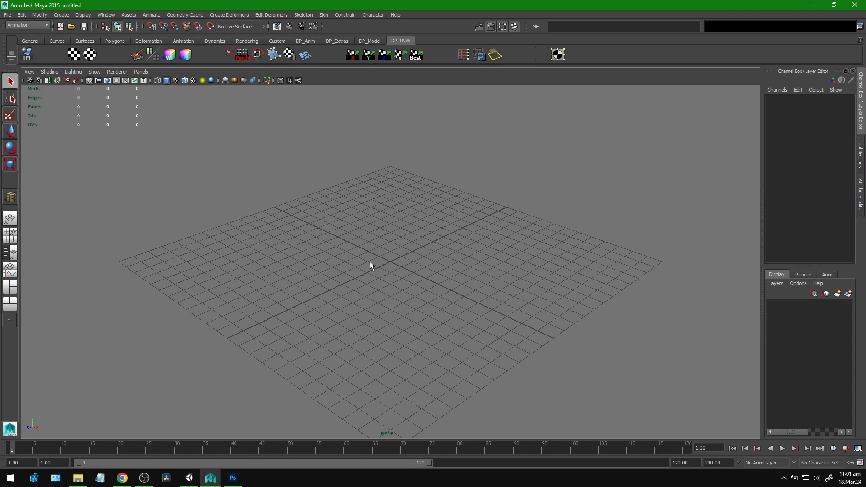
scroll(450, 286, "up", 5)
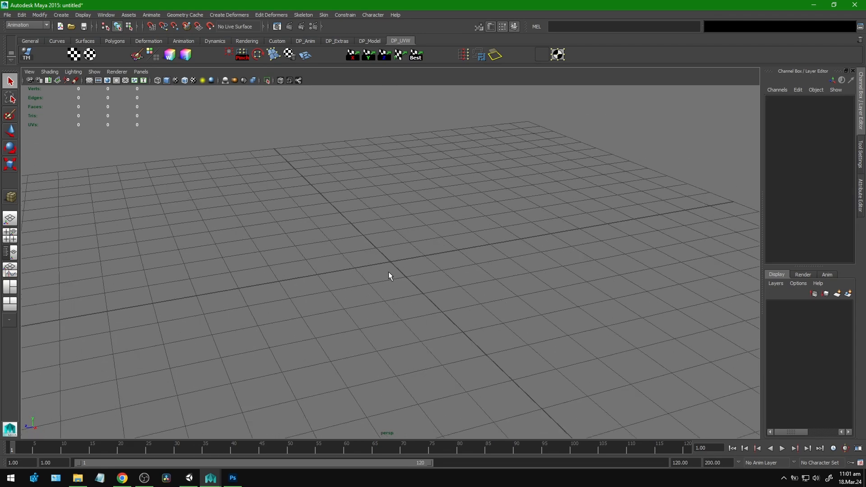
key("space")
left_click_drag(365, 238, 477, 276)
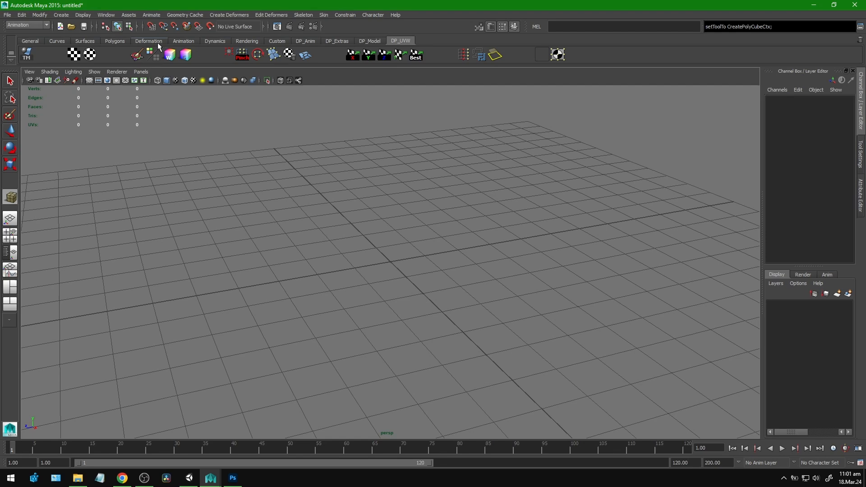
left_click(396, 266)
left_click_drag(324, 293, 550, 261)
scroll(328, 285, "up", 5)
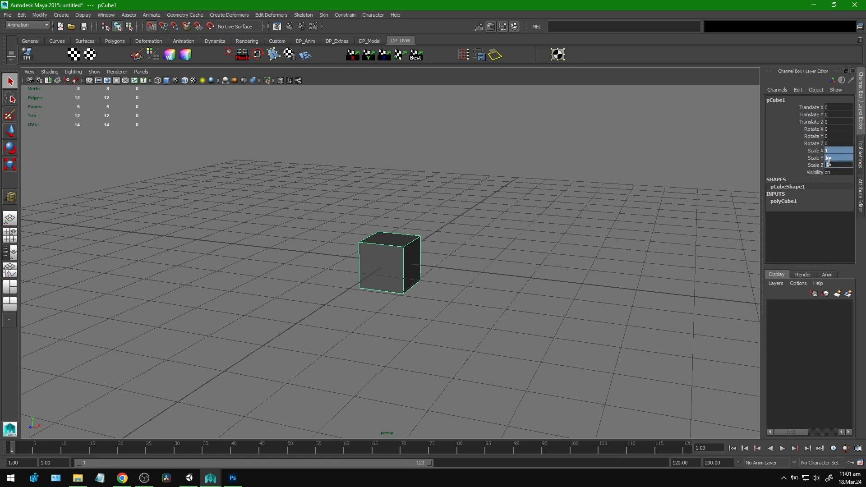
- Set the cube's scale to 2 on the X, Y and Z axes
type("2")
key("Return")
left_click(523, 238)
left_click_drag(521, 239, 549, 228)
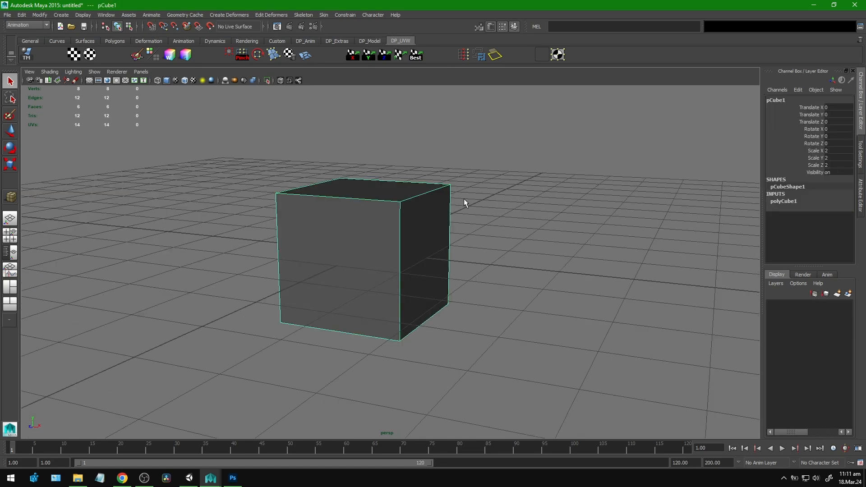
left_click_drag(456, 200, 500, 216)
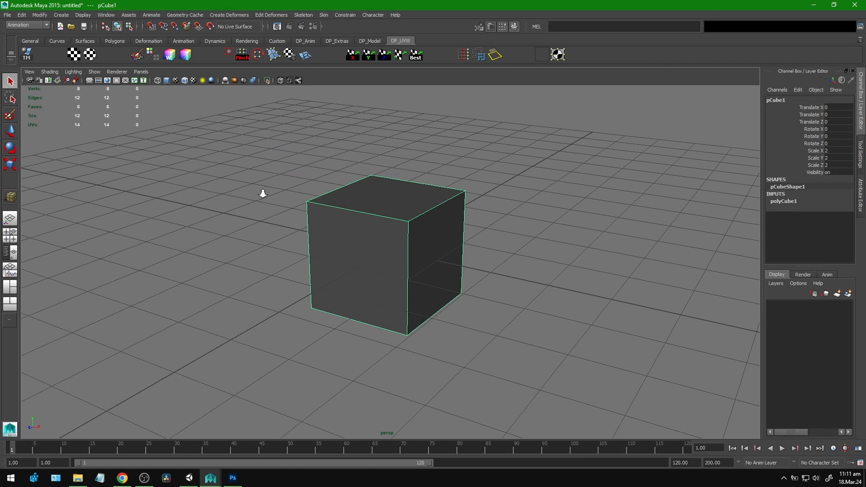
left_click_drag(261, 192, 340, 187)
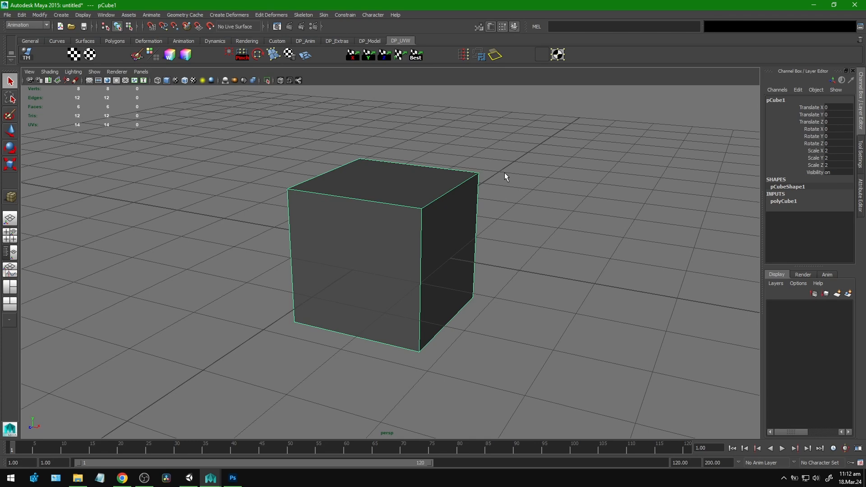
- Turn on X-Ray display in the viewport so the cube is shaded see-through
left_click_drag(504, 172, 465, 193, "alt")
left_click(278, 80)
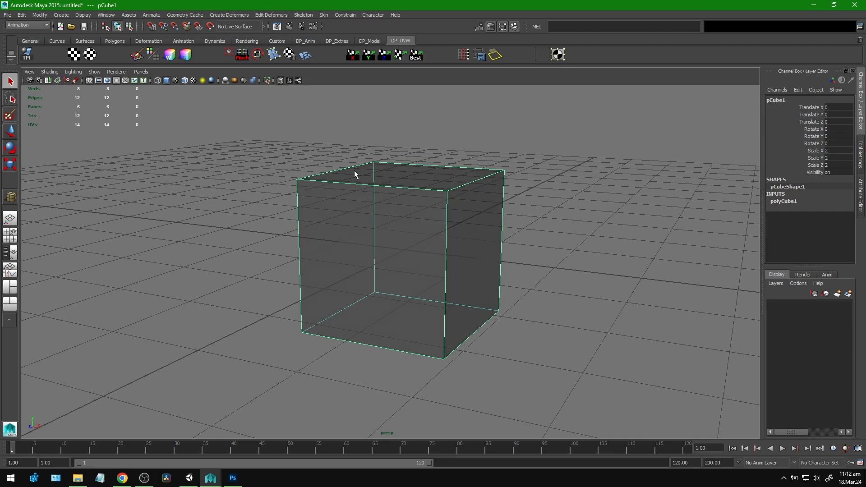
left_click_drag(473, 137, 459, 146, "alt")
left_click(459, 146)
left_click(431, 179)
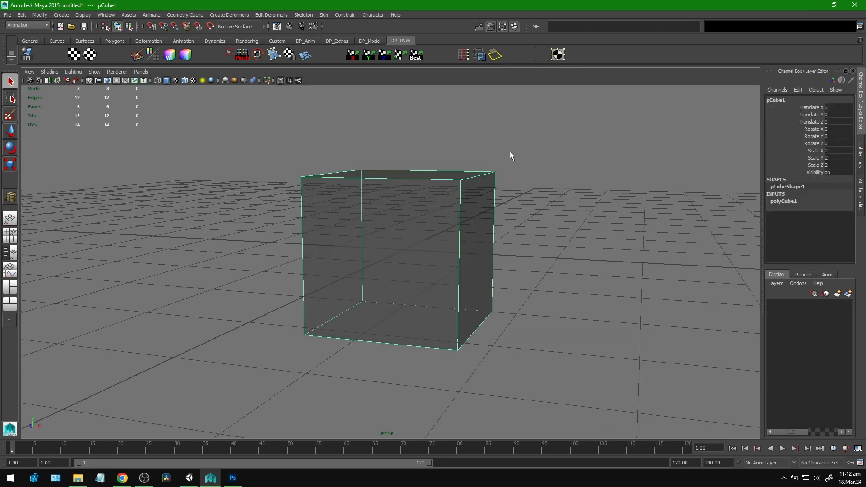
- Duplicate the cube and scale the copy up uniformly to about 2.18 so it encloses the original
key("ctrl+d")
key("r")
mouse_move(403, 251)
left_mouse_down()
mouse_move(413, 249)
mouse_move(406, 249)
left_mouse_up()
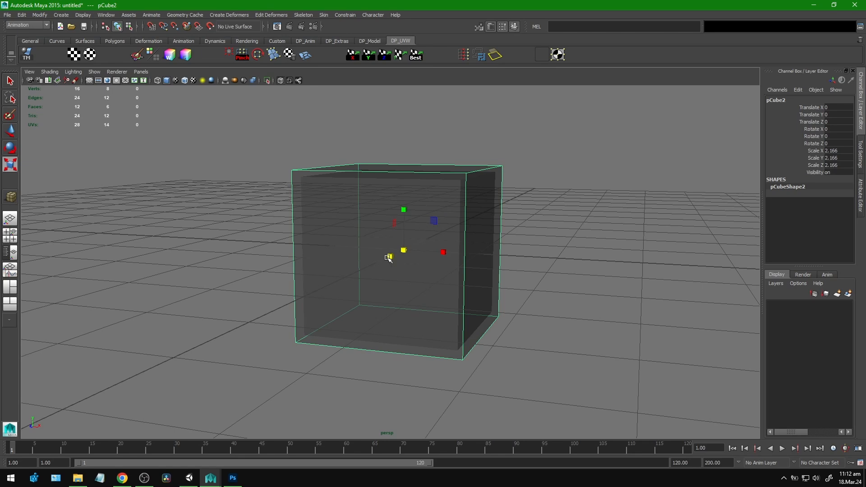
scroll(277, 232, "up", 5)
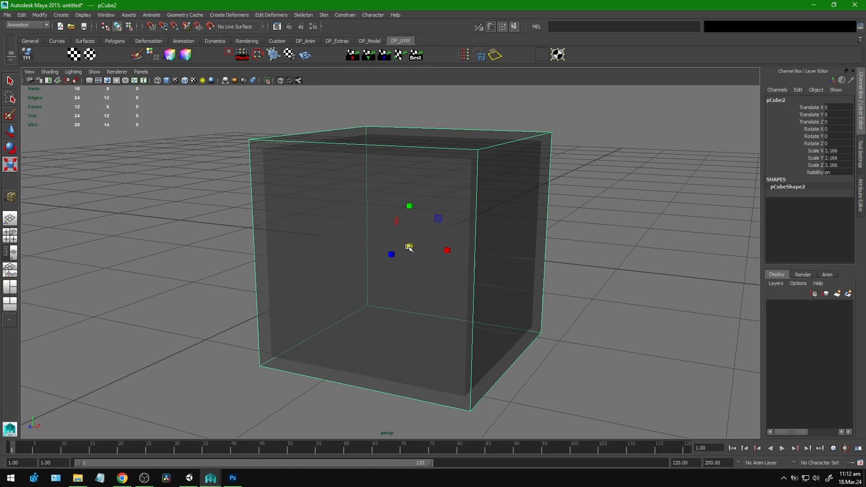
left_click_drag(409, 248, 337, 261)
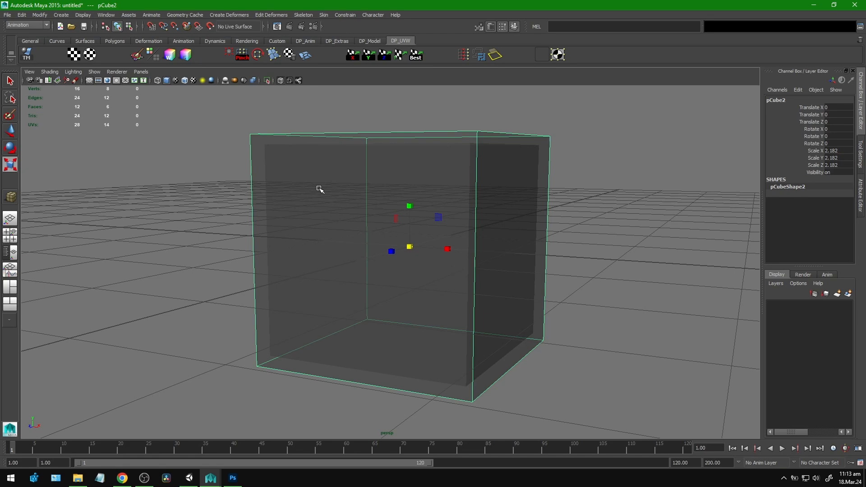
- Examine how the smaller cube sits inside the larger one from several angles and distances
left_click_drag(313, 188, 312, 168)
left_click(390, 112)
mouse_move(381, 193)
left_mouse_down()
mouse_move(365, 201)
mouse_move(372, 196)
left_mouse_up()
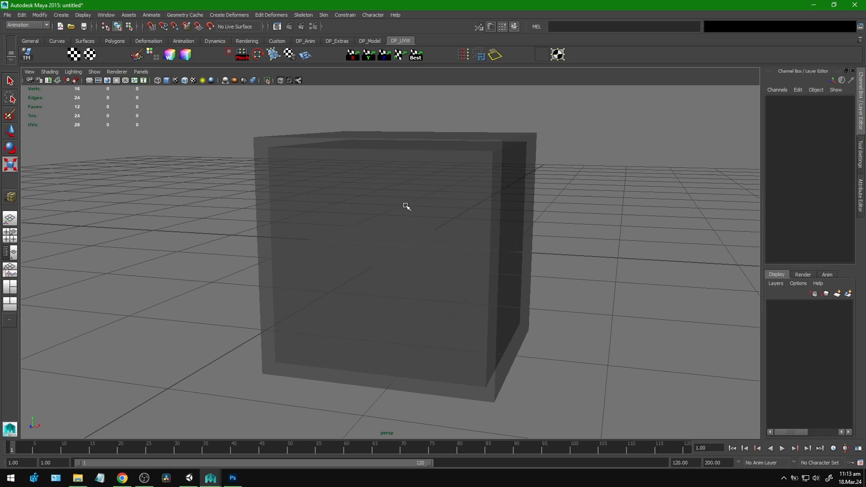
mouse_move(405, 207)
left_mouse_down()
mouse_move(448, 209)
mouse_move(429, 224)
mouse_move(408, 222)
left_mouse_up()
scroll(406, 232, "up", 5)
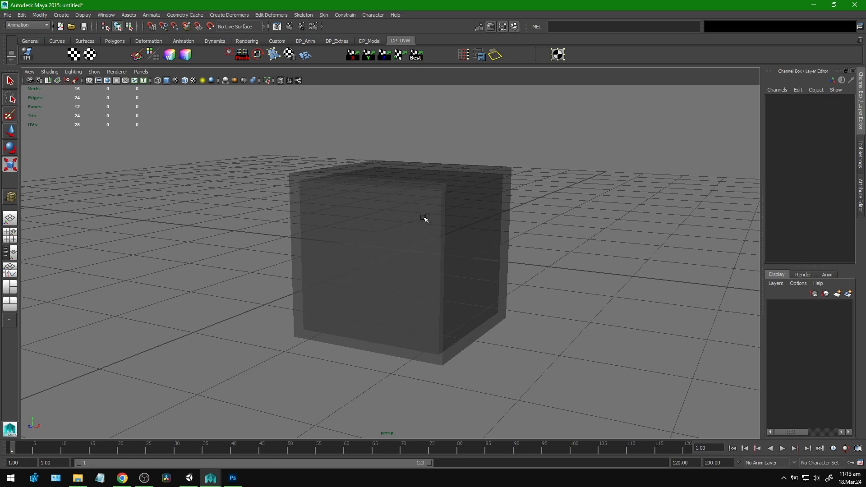
left_click(365, 209)
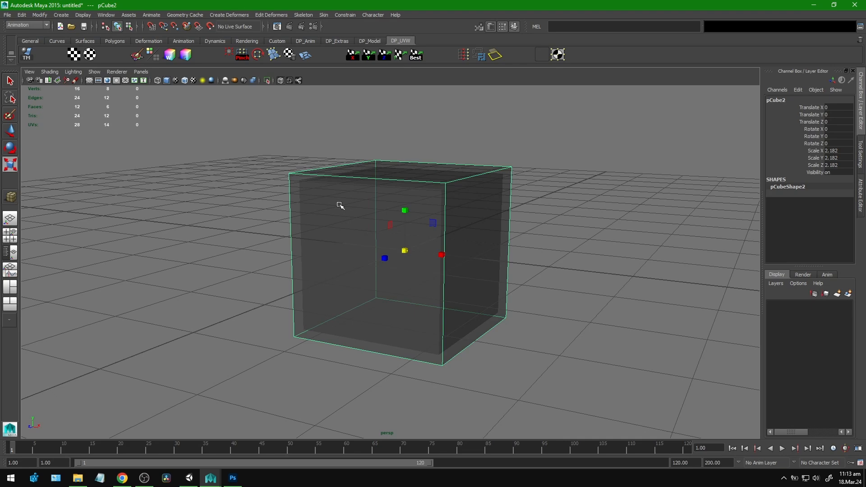
left_click(387, 139)
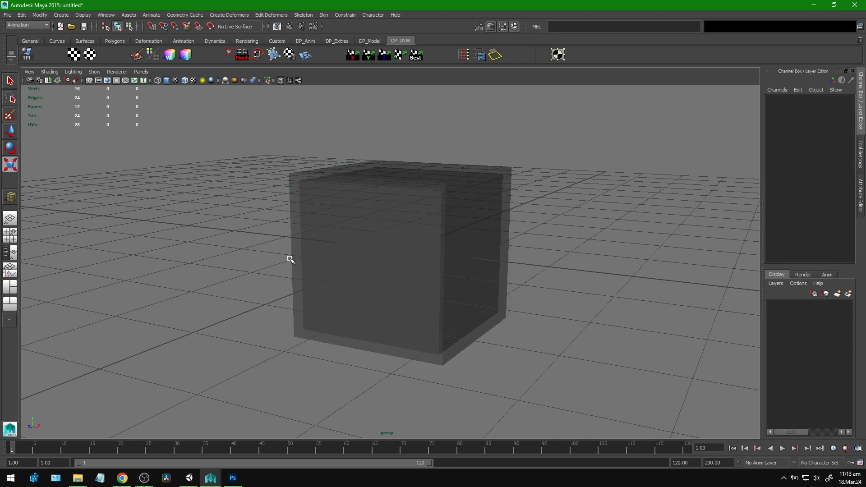
scroll(226, 232, "up", 3)
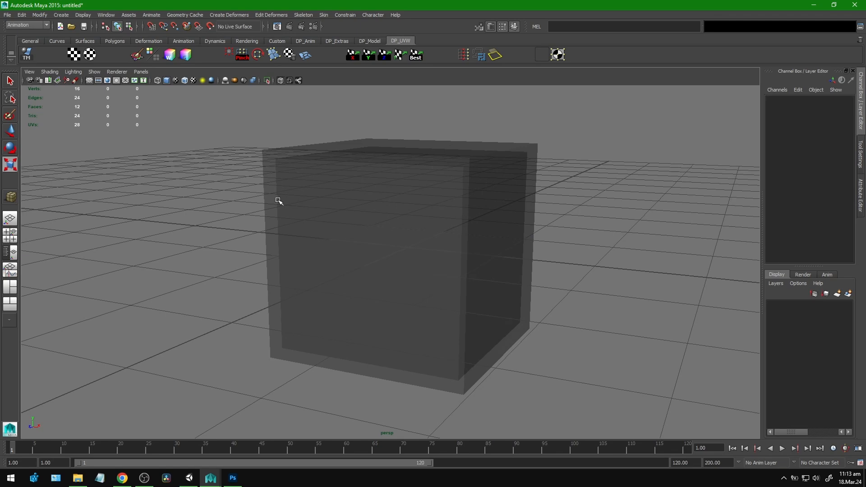
scroll(302, 202, "down", 2)
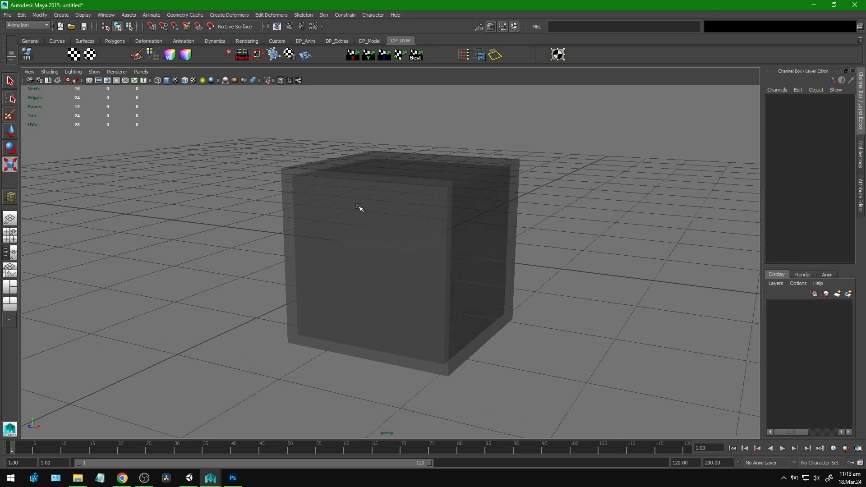
- Combine the inner and outer cubes into a single mesh
left_click_drag(248, 136, 322, 212)
key("w")
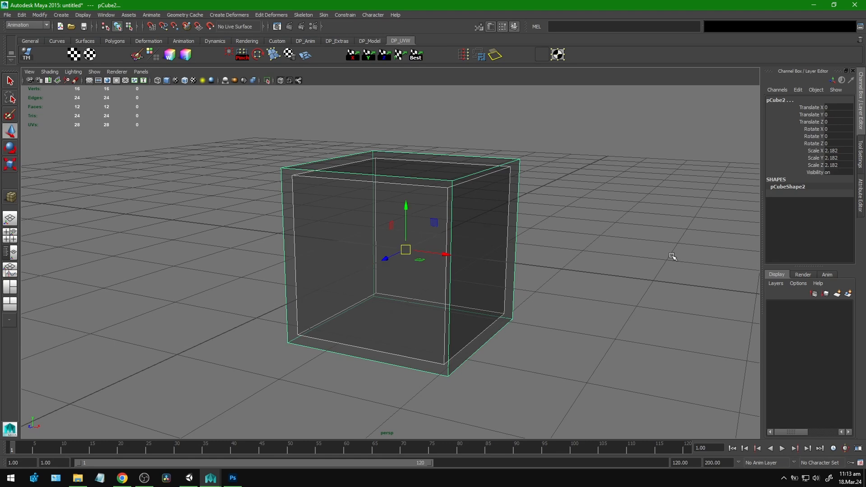
key("ctrl+f")
left_click(576, 224)
left_click(478, 194)
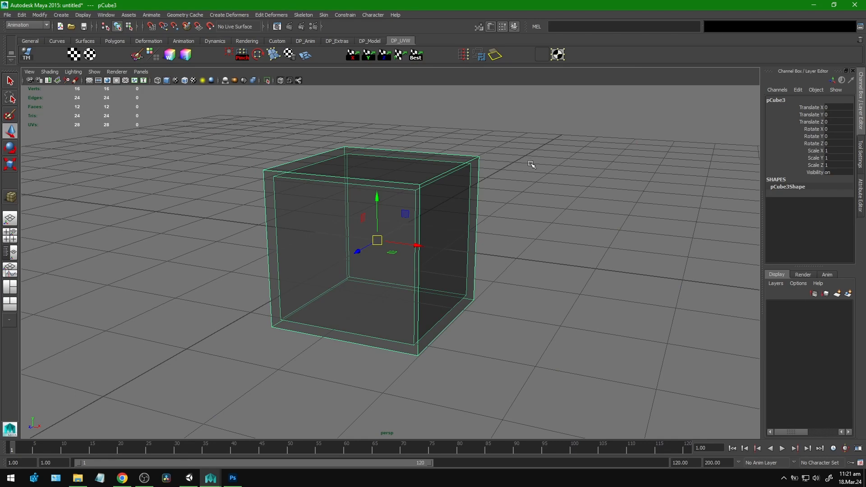
left_click_drag(555, 205, 534, 202)
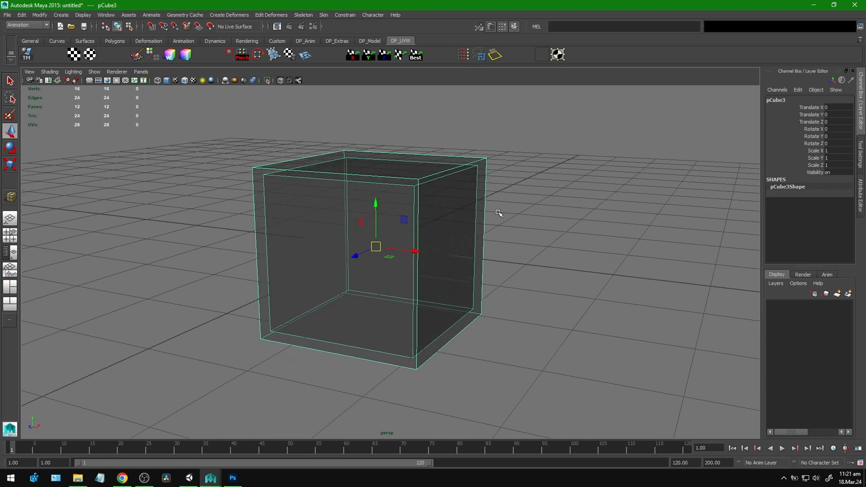
- Open the UV Texture Editor for the combined mesh and place it beside the cube's 3D view
key("ctrl+u")
left_click_drag(561, 73, 673, 63)
left_click(420, 243)
scroll(208, 219, "up", 3)
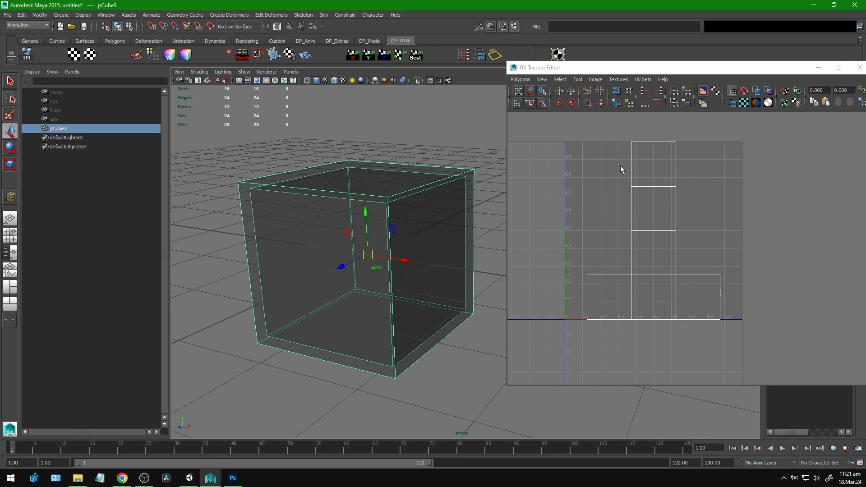
left_click_drag(625, 69, 608, 50)
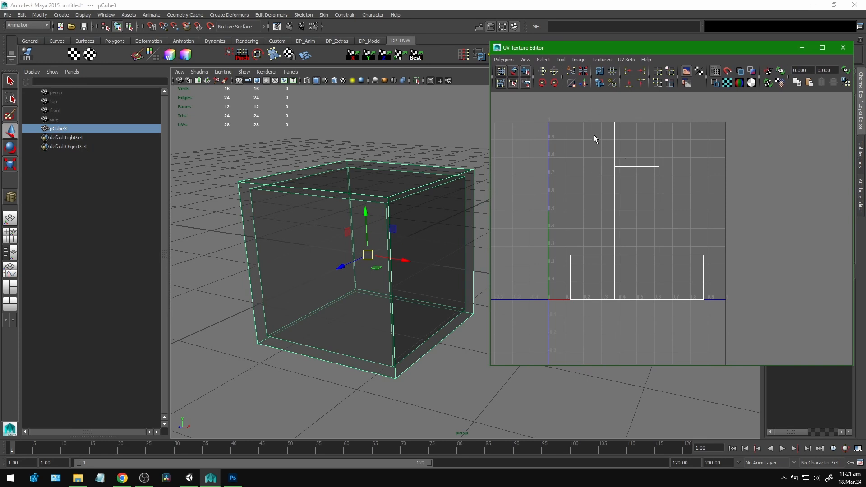
left_click_drag(600, 180, 603, 174)
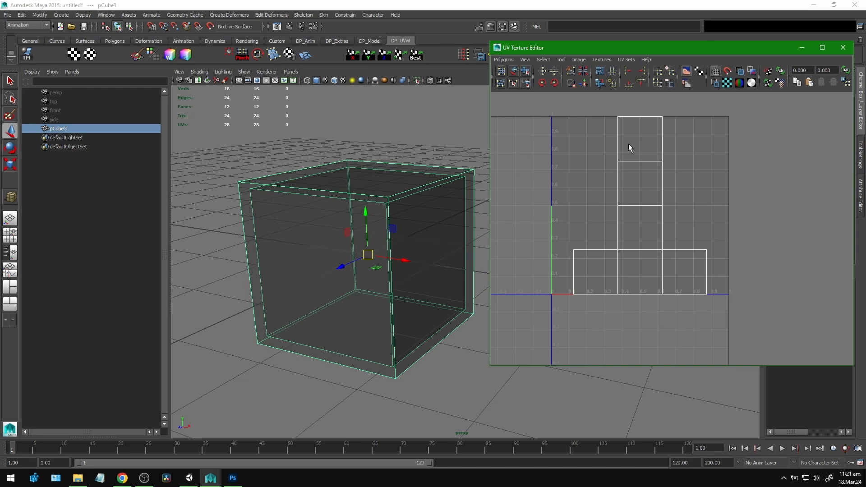
right_click(629, 144)
left_click_drag(677, 107, 609, 138)
right_click(622, 145, "ctrl")
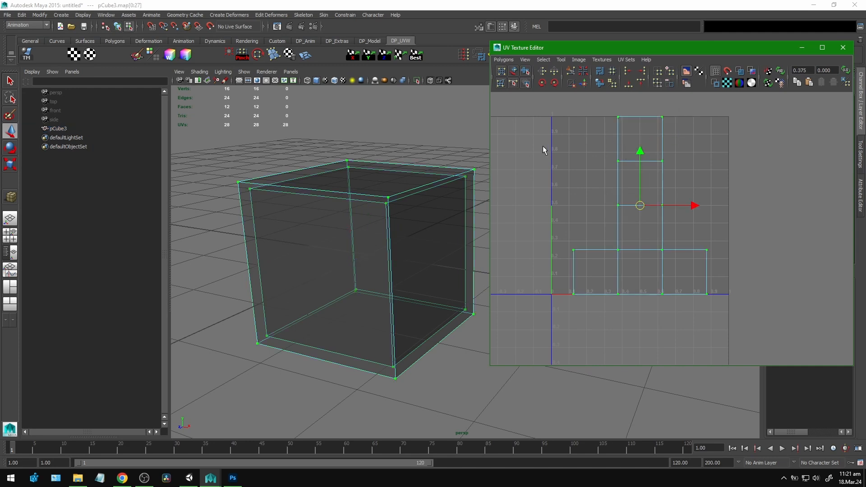
left_click(504, 60)
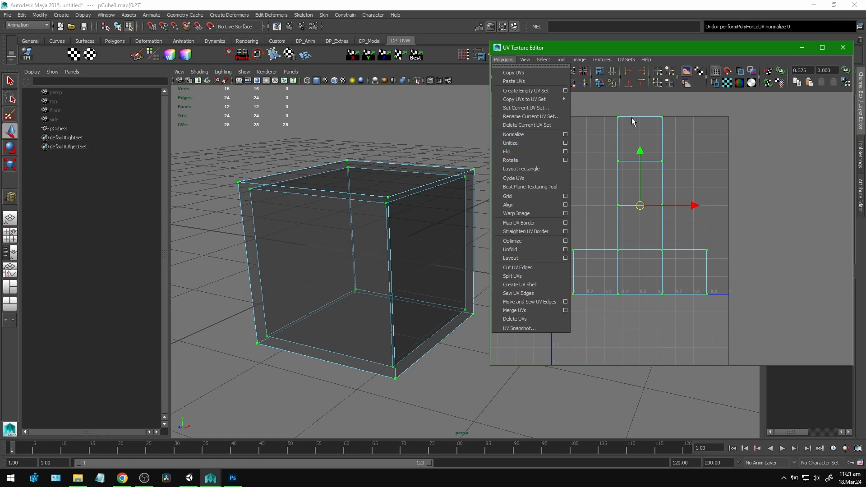
left_click(605, 131)
left_click_drag(567, 140, 575, 136)
- Unitize the UVs of all faces of the combined mesh so each face fills the full UV square
right_click(644, 132)
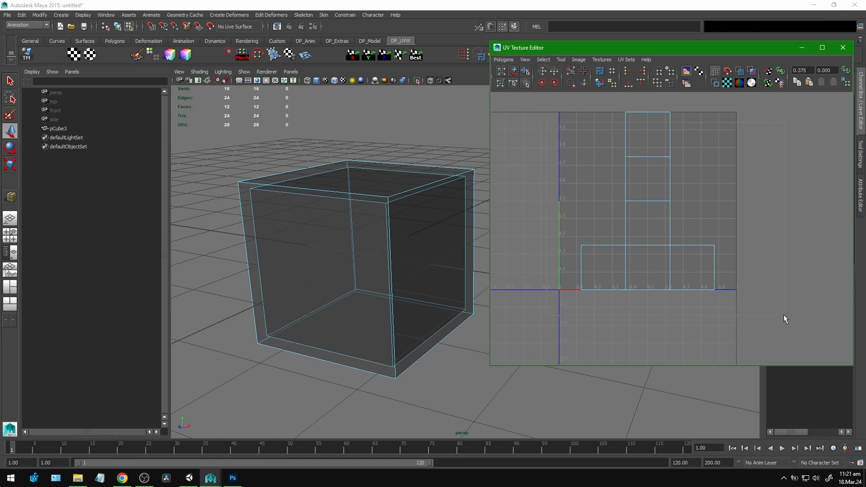
left_click_drag(783, 315, 513, 87)
left_click(503, 60)
left_click(526, 144)
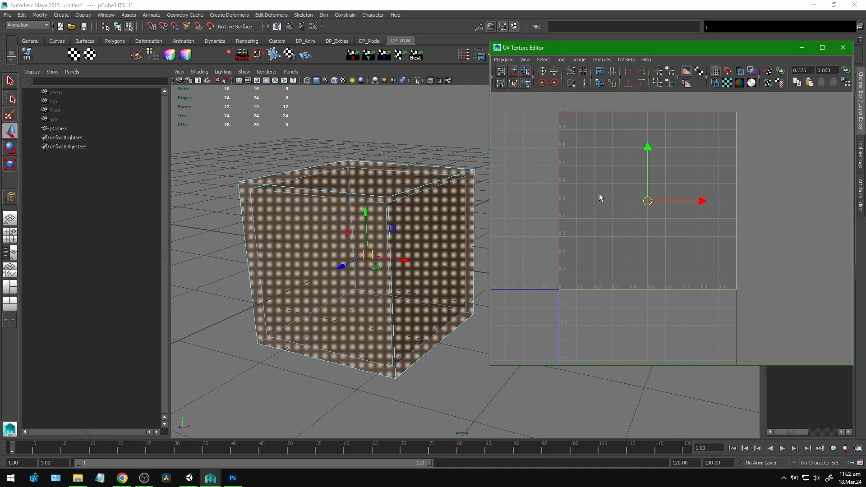
- Select the upper UVs of all stacked cube faces and lower them to about the middle of the UV square
left_click_drag(580, 158, 589, 167)
right_click(577, 132)
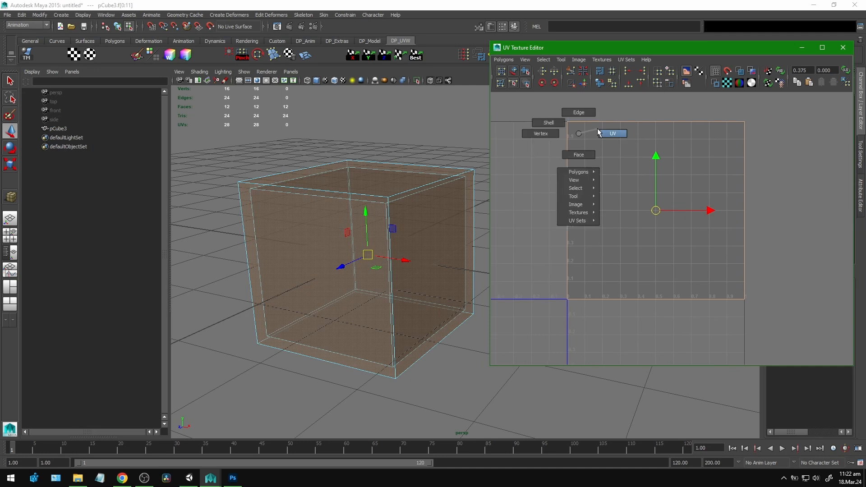
left_click_drag(551, 105, 756, 158)
left_click_drag(717, 103, 698, 154)
left_click_drag(638, 116, 642, 194)
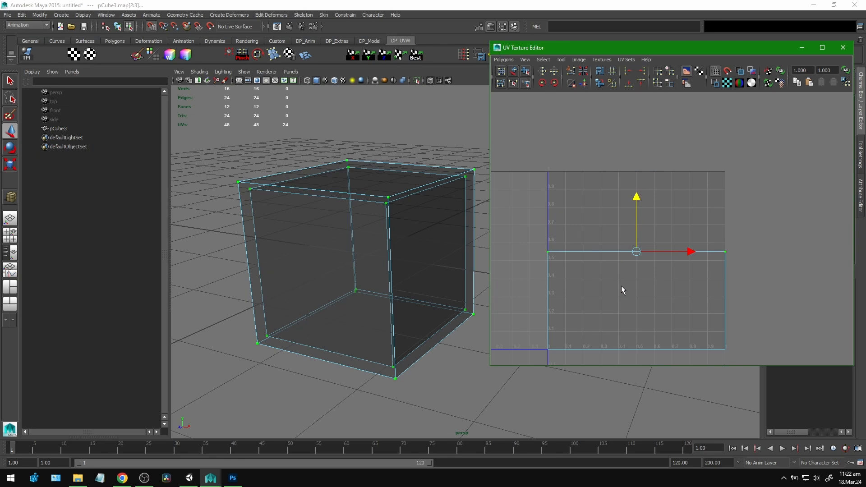
left_click_drag(622, 287, 630, 262)
left_click_drag(645, 169, 644, 178)
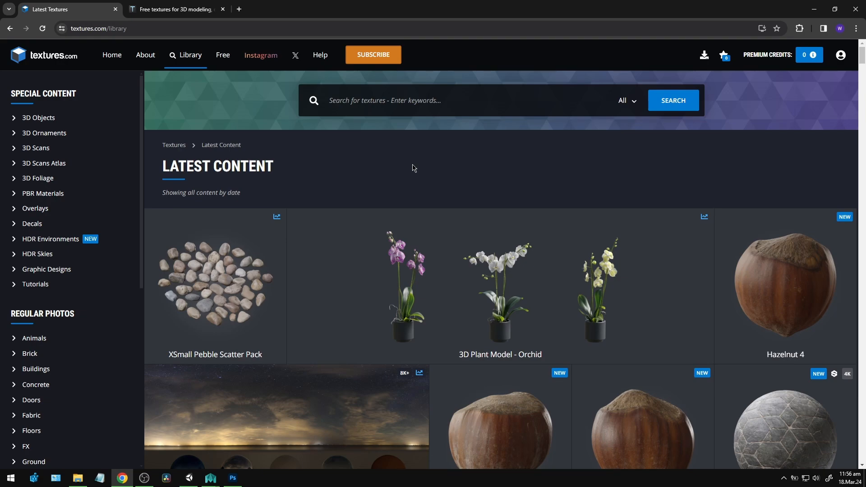
- Switch to the textures.com library in the browser and look through its latest content
scroll(414, 168, "down", 20)
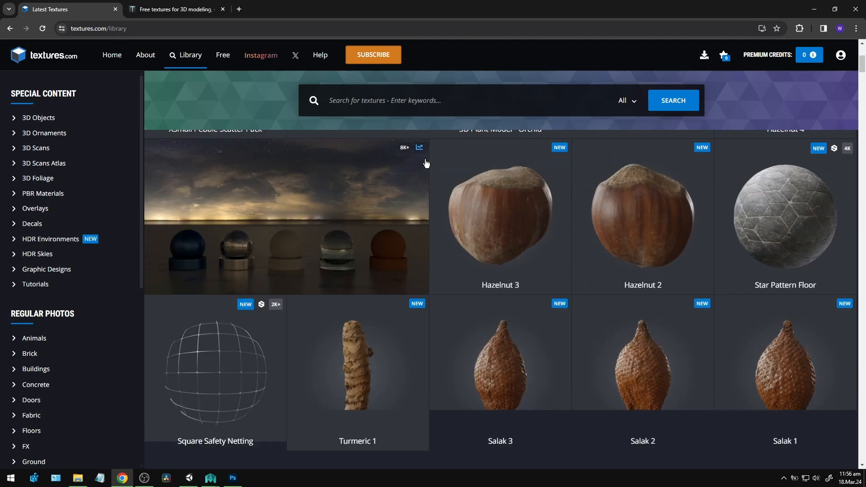
scroll(554, 310, "down", 15)
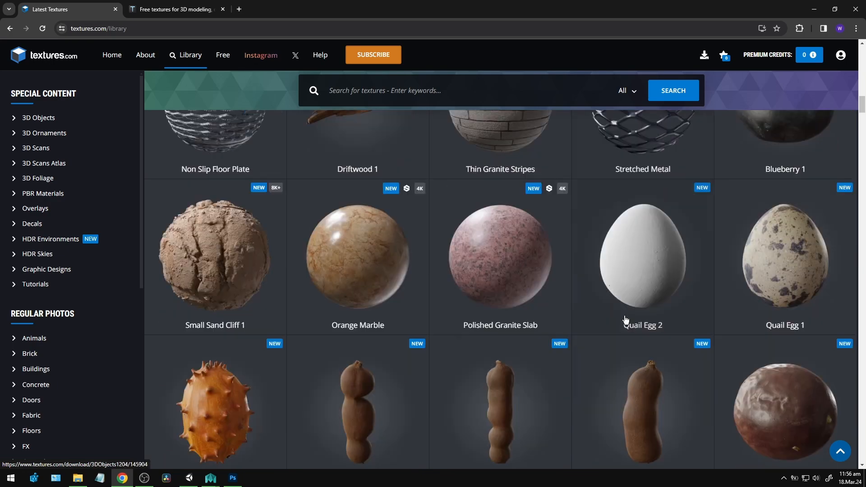
scroll(641, 318, "down", 5)
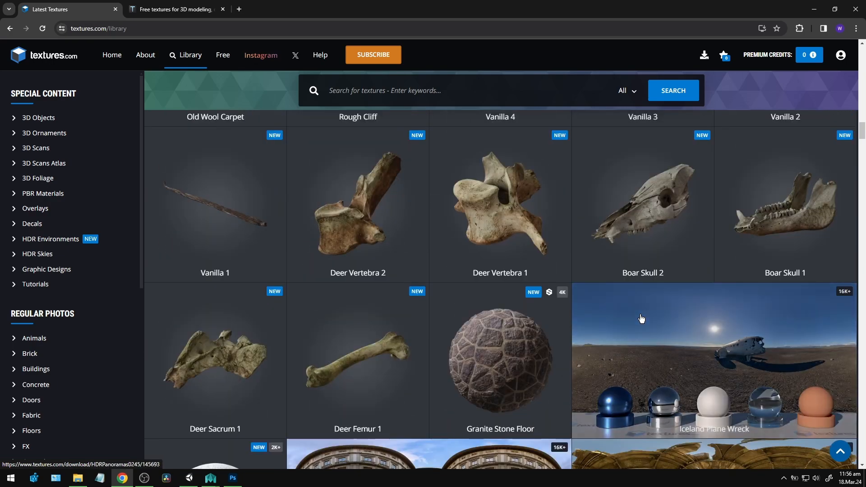
scroll(641, 318, "down", 5)
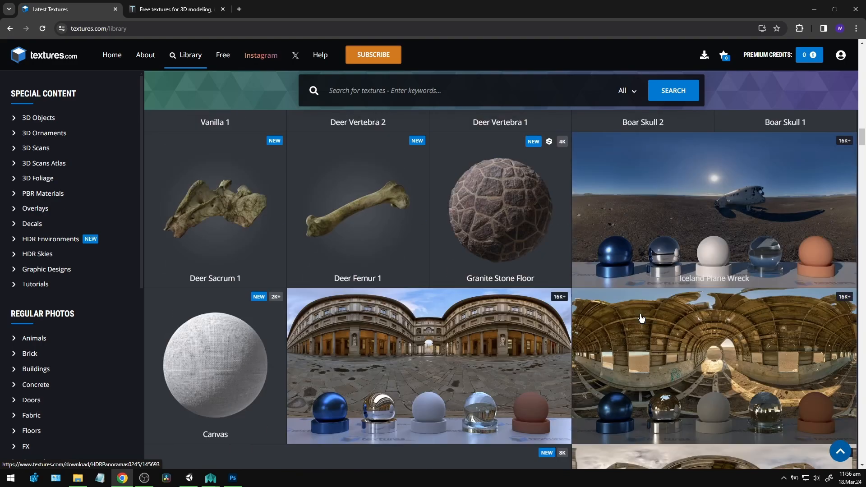
scroll(642, 319, "down", 5)
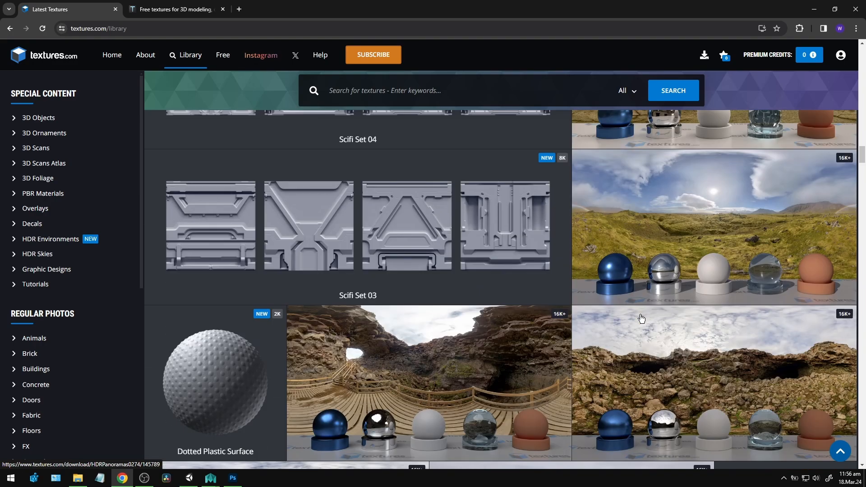
scroll(641, 318, "up", 15)
scroll(641, 318, "up", 10)
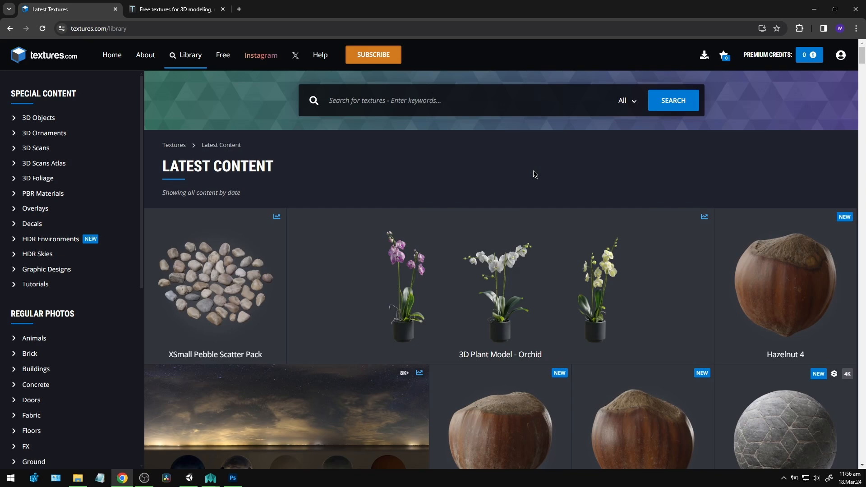
- Search textures.com for "crate" and inspect the download sizes of the diagonally braced wooden crate texture Cargo0095
left_click(495, 102)
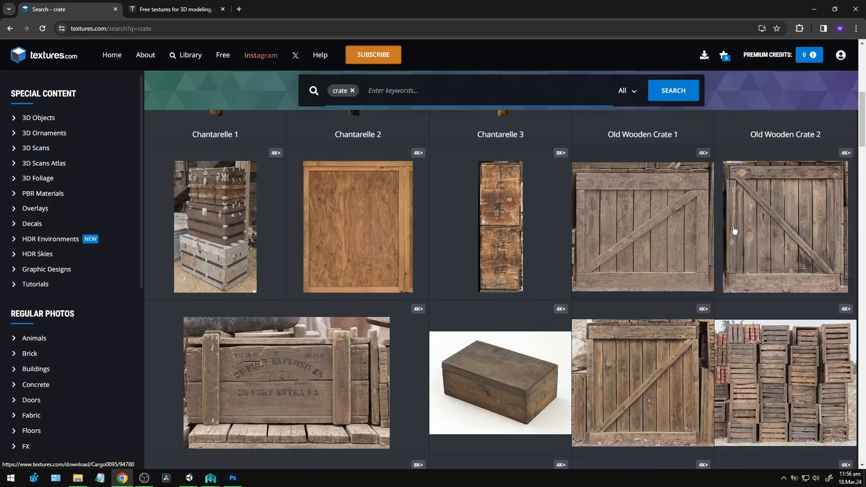
scroll(762, 221, "down", 2)
scroll(767, 222, "up", 2)
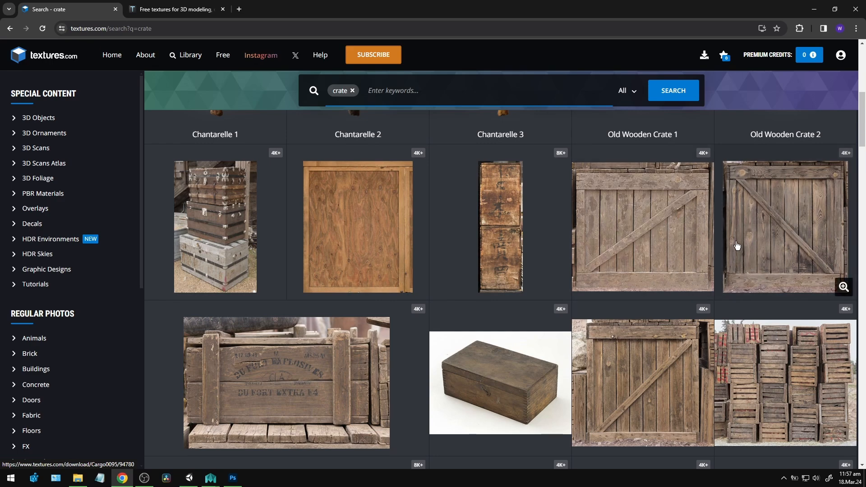
left_click(784, 230)
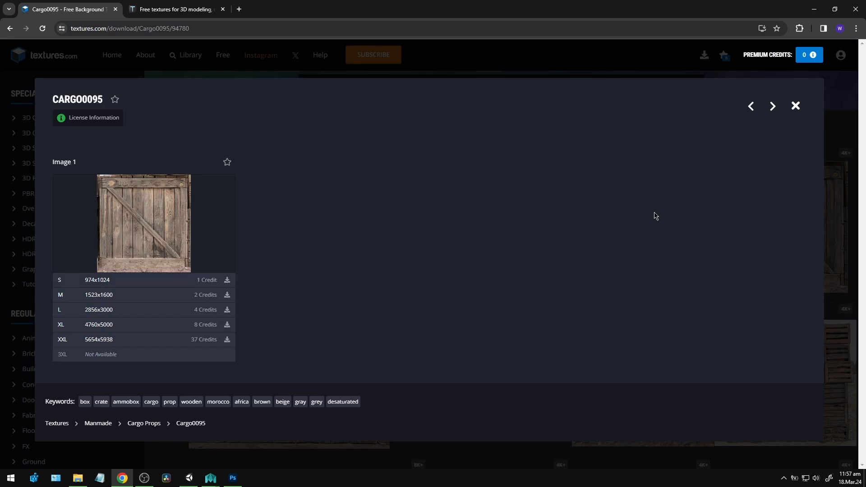
left_click(796, 106)
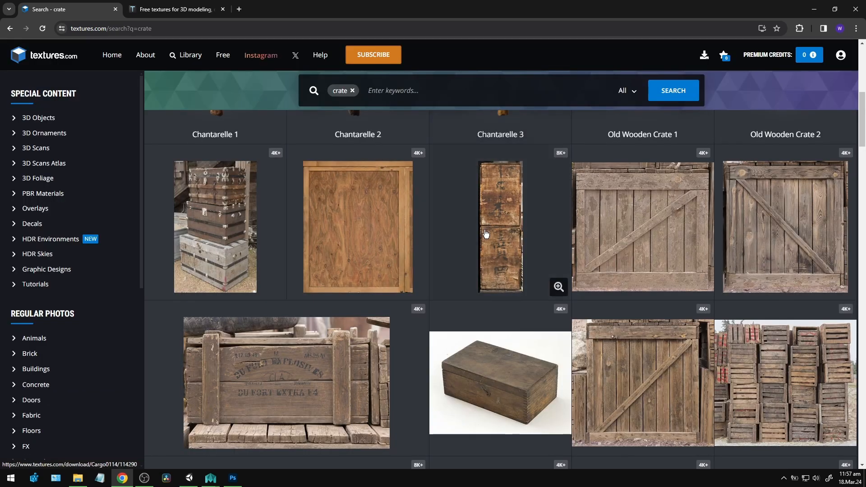
scroll(486, 233, "up", 8)
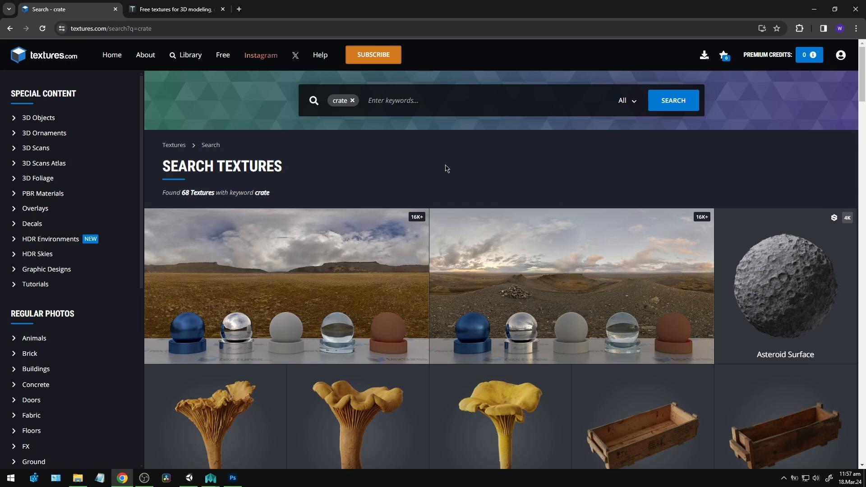
- Open Texturer.com's terms of use and read the rules on personal and commercial use of its textures
left_click(171, 11)
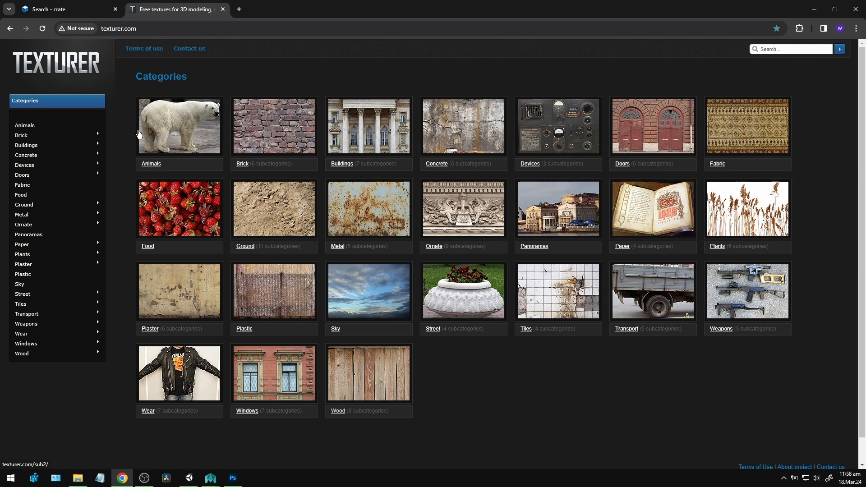
left_click(143, 49)
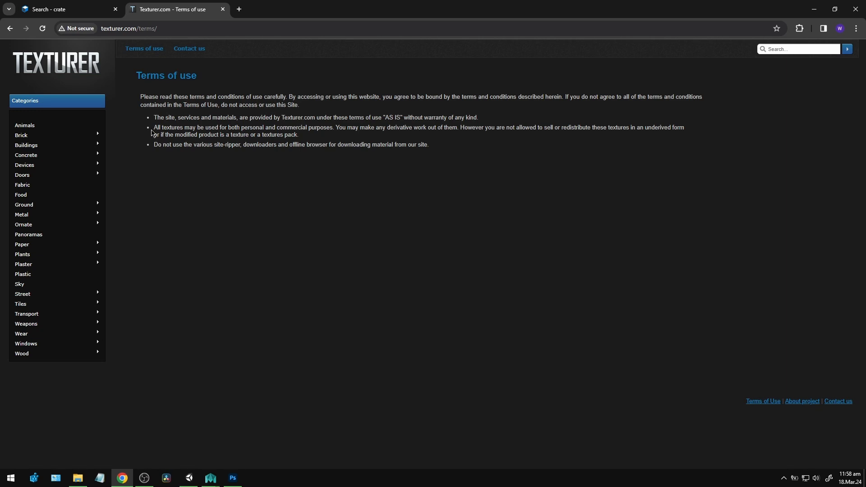
left_click_drag(298, 129, 338, 130)
left_click(388, 143)
left_click_drag(154, 119, 333, 143)
left_click(333, 142)
left_click_drag(260, 128, 346, 131)
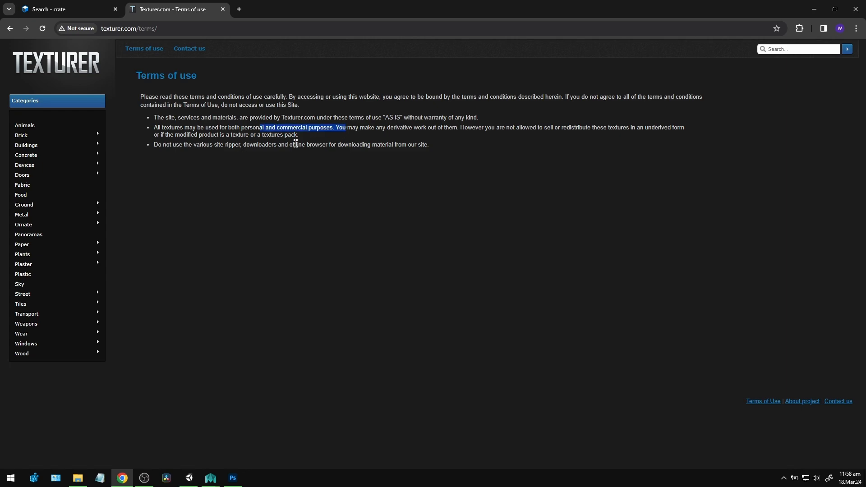
- Return to Texturer's category overview and open page 4 of the Old subcategory under Wood
left_click(51, 67)
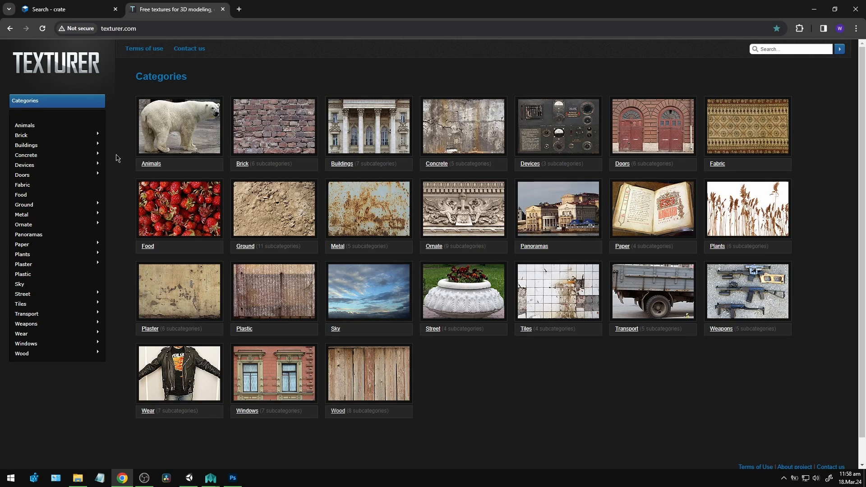
left_click(95, 11)
left_click(155, 13)
left_click(353, 380)
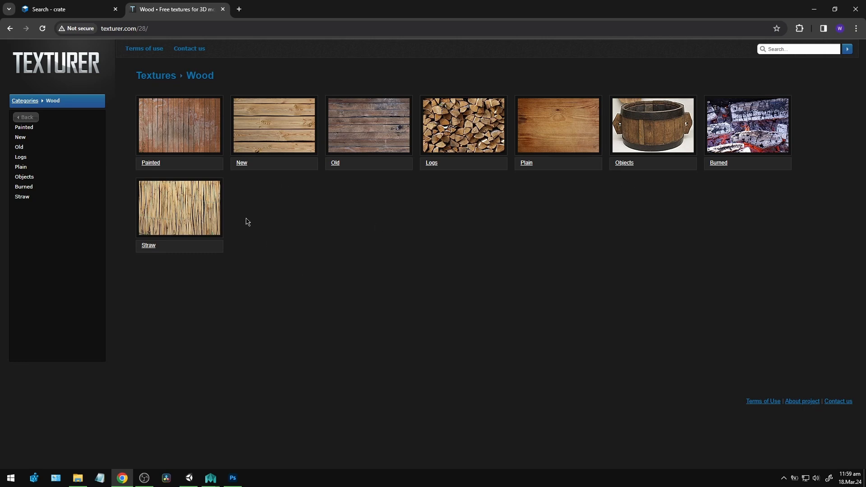
left_click(366, 124)
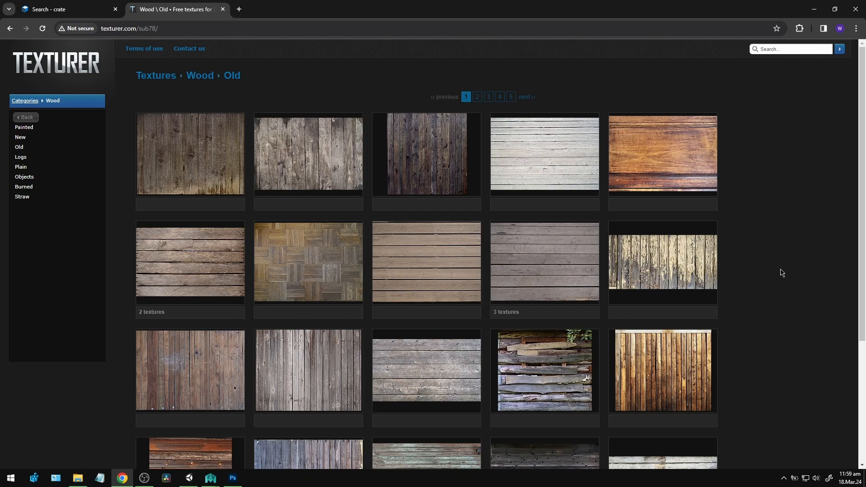
left_click(500, 96)
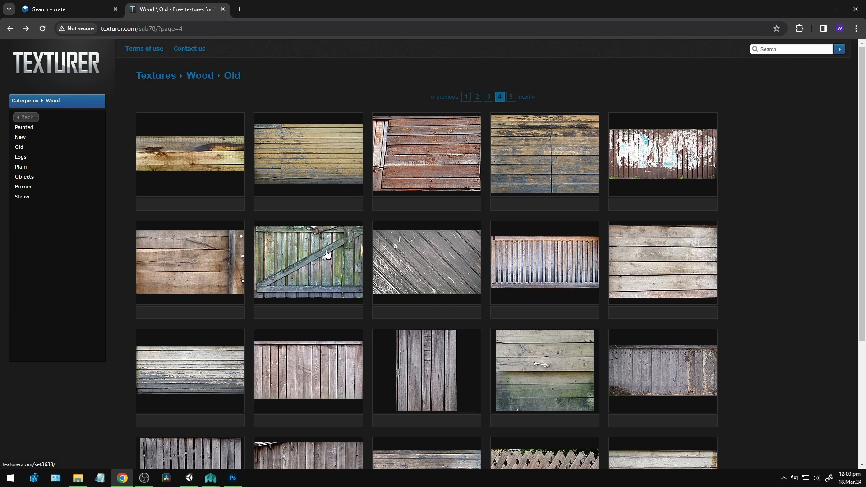
- Download the 1250 x 834 texture of the old greenish plank gate with a diagonal brace
left_click(311, 271)
mouse_move(187, 113)
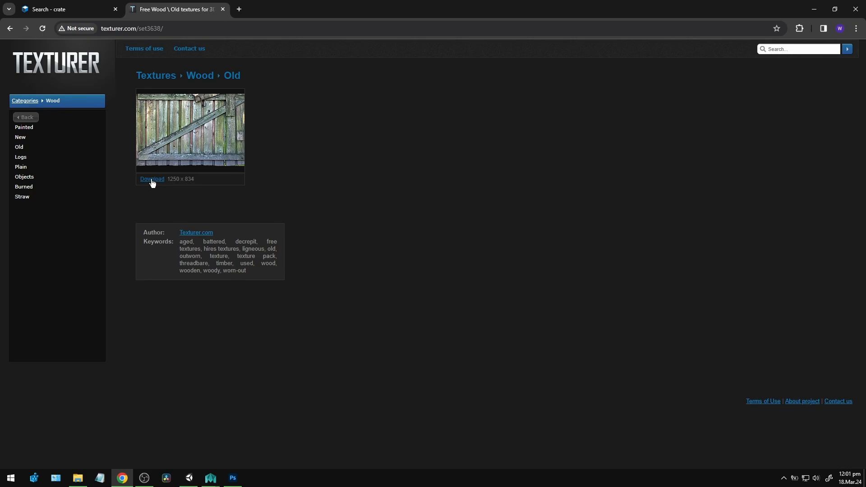
left_click(152, 179)
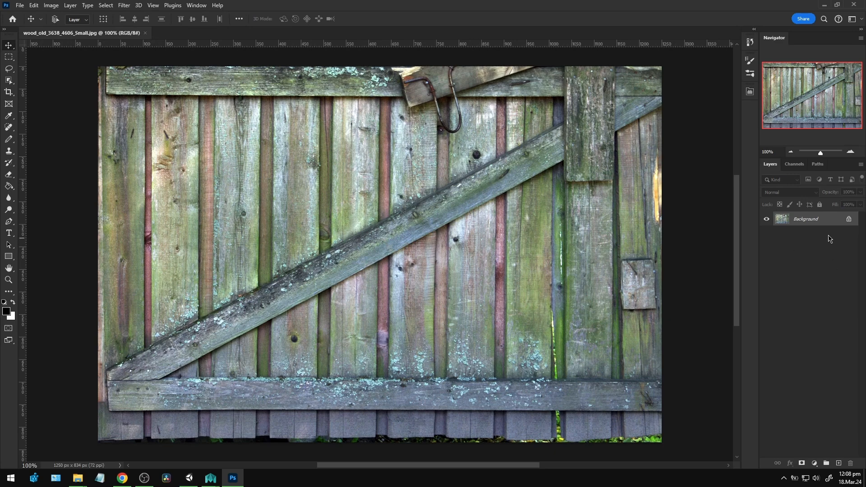
- Duplicate the Background layer of wood_old_3638_4606_Small.jpg in Photoshop
key("ctrl+j")
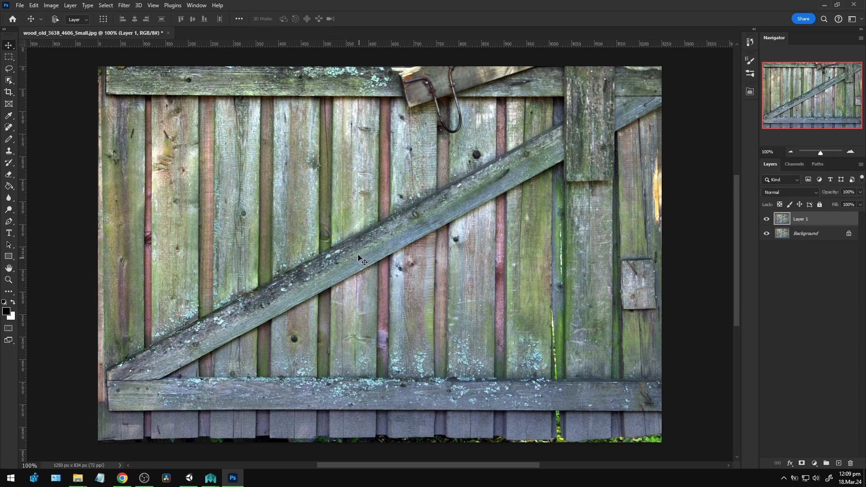
left_click_drag(23, 188, 391, 166)
left_click_drag(390, 197, 1, 232)
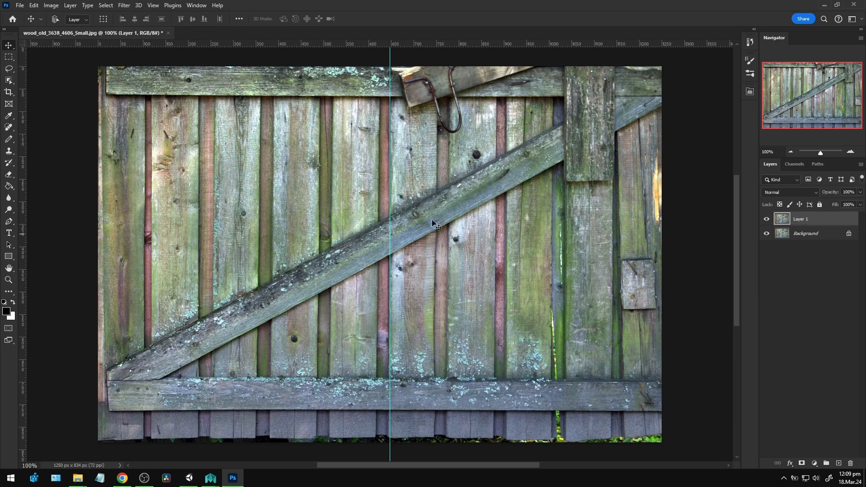
key("ctrl+z")
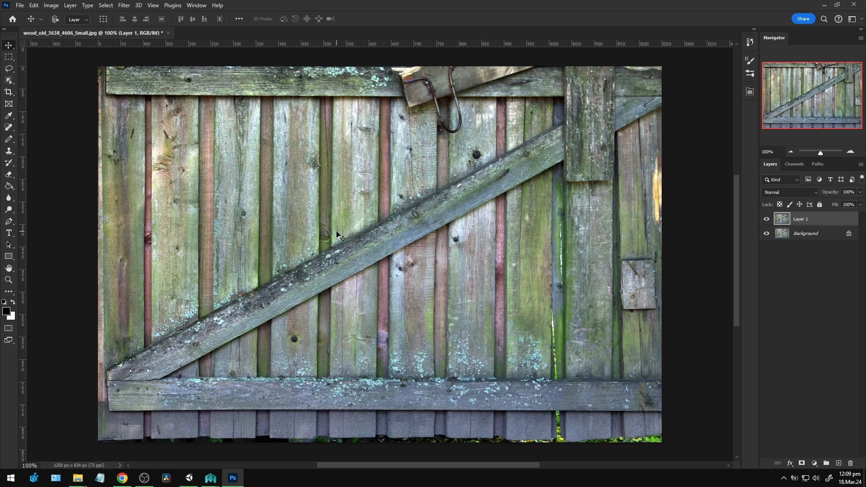
- Crop the wood image to 1092 x 760 px, removing the plank ends below the lower beam, the right-hand strip and the thin left edge
key("c")
left_click_drag(384, 444, 399, 427)
left_click_drag(664, 252, 633, 251)
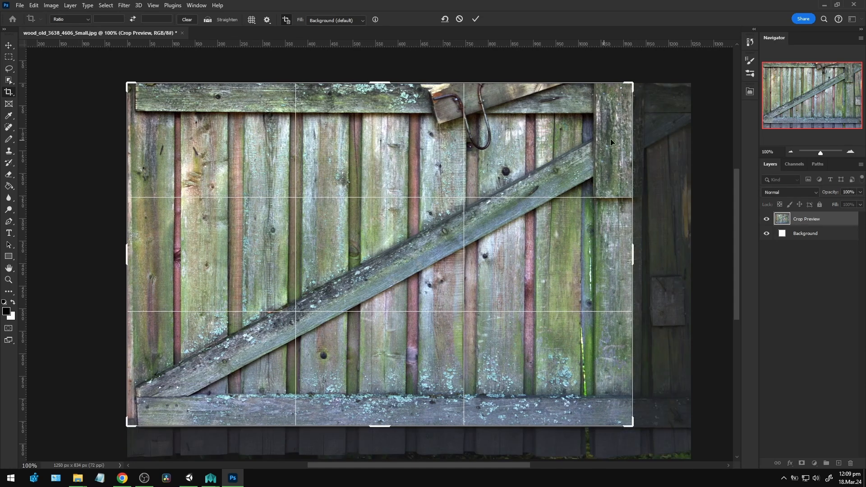
left_click_drag(126, 254, 133, 254)
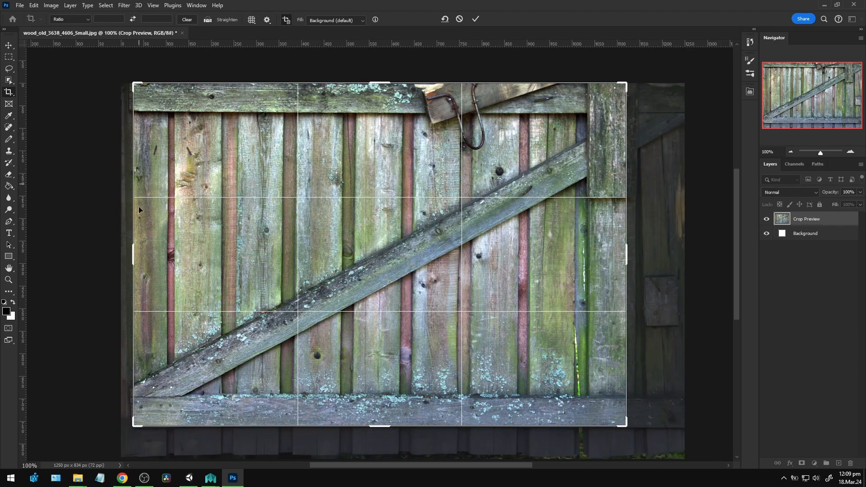
key("Return")
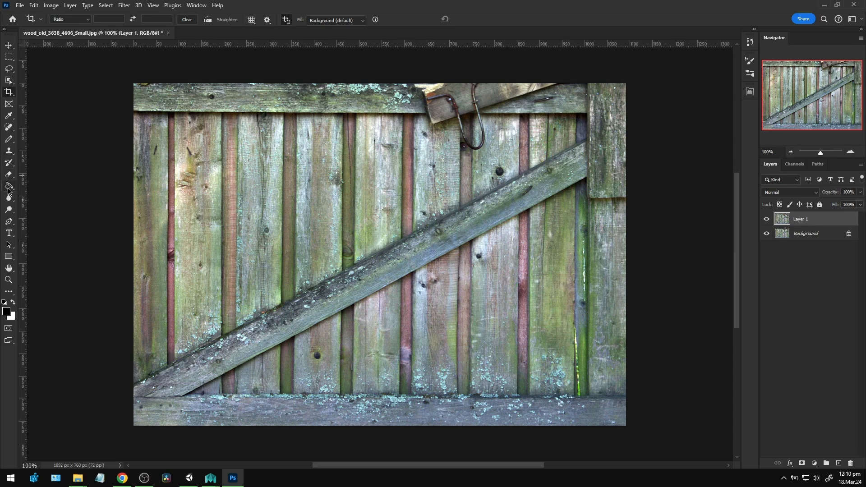
- Try to remove the metal hook and wooden block from the upper beam with the Spot Healing Brush
left_click(8, 128)
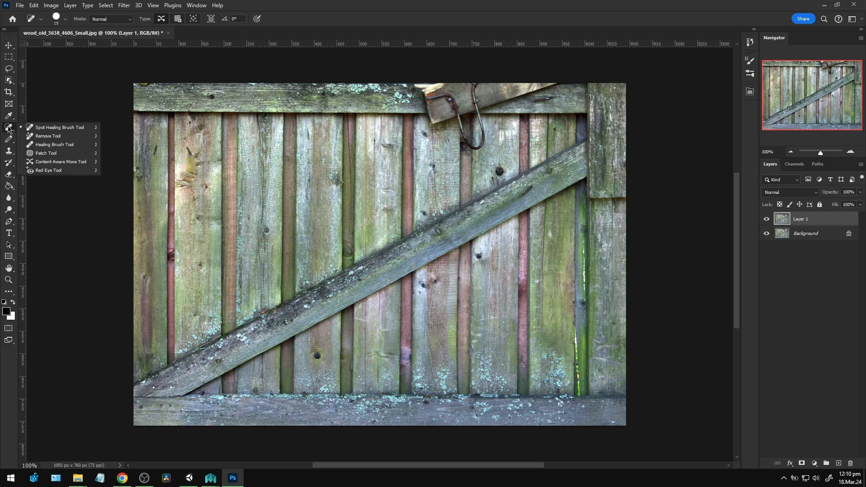
left_click(8, 129)
mouse_move(422, 123)
left_mouse_down()
mouse_move(424, 95)
mouse_move(433, 91)
mouse_move(550, 84)
mouse_move(501, 98)
mouse_move(470, 134)
mouse_move(479, 144)
mouse_move(474, 107)
left_mouse_up()
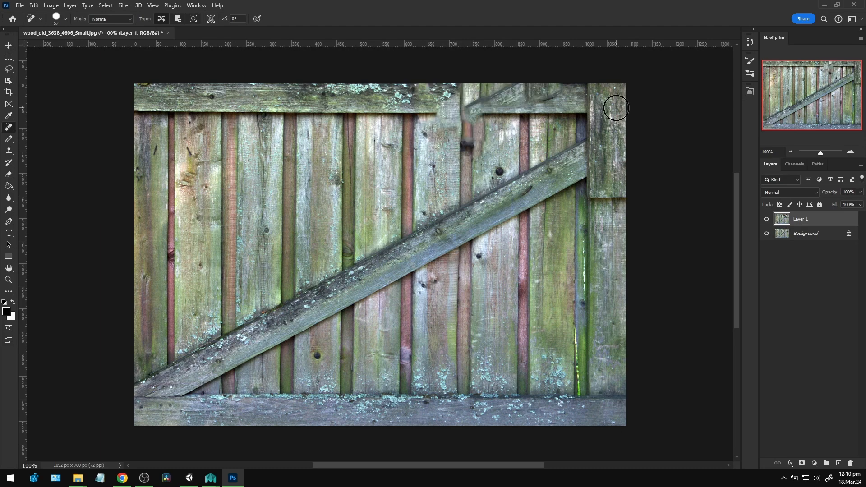
key("ctrl+z")
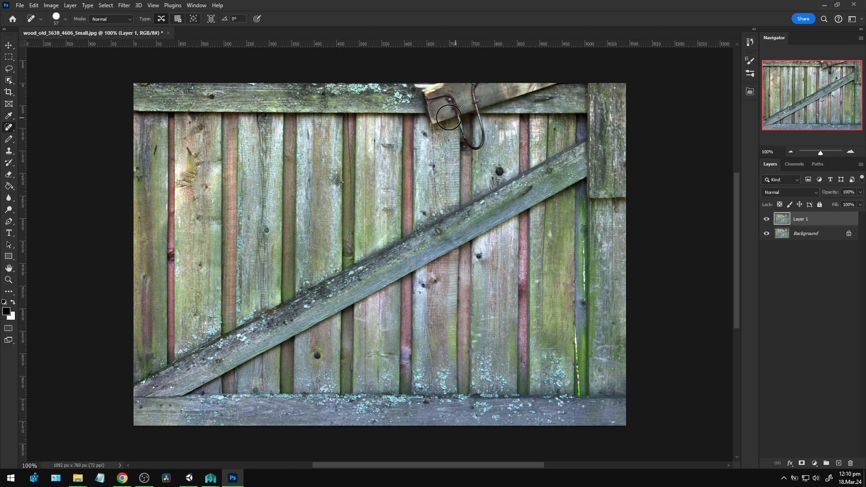
mouse_move(435, 117)
left_mouse_down()
mouse_move(441, 89)
mouse_move(468, 140)
mouse_move(479, 129)
mouse_move(472, 106)
mouse_move(482, 89)
left_mouse_up()
key("ctrl+z")
- Heal the lower end of the short board at the image's upper right with the Spot Healing Brush, blending it into the plank below
mouse_move(575, 201)
left_mouse_down()
mouse_move(625, 196)
mouse_move(603, 199)
mouse_move(648, 207)
left_mouse_up()
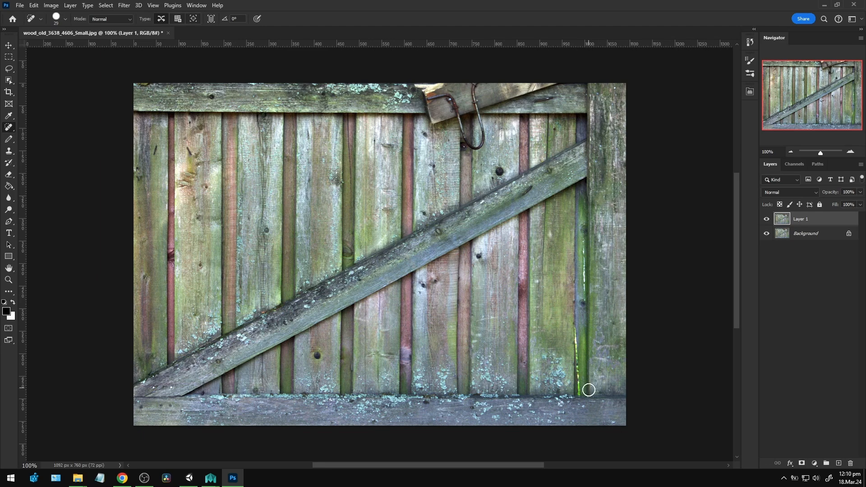
- Select the rightmost vertical board from the image's top edge down to the lower beam and copy it to a new layer
key("m")
key("ctrl+a")
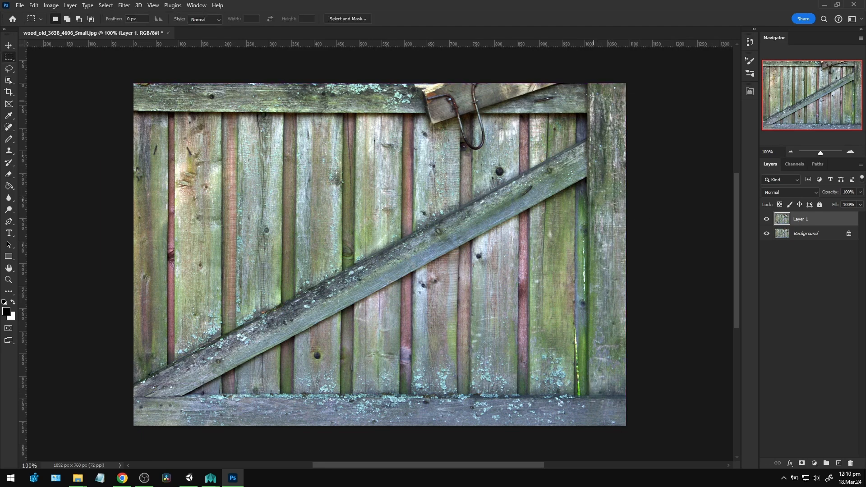
left_click_drag(587, 80, 675, 396)
key("ctrl+j")
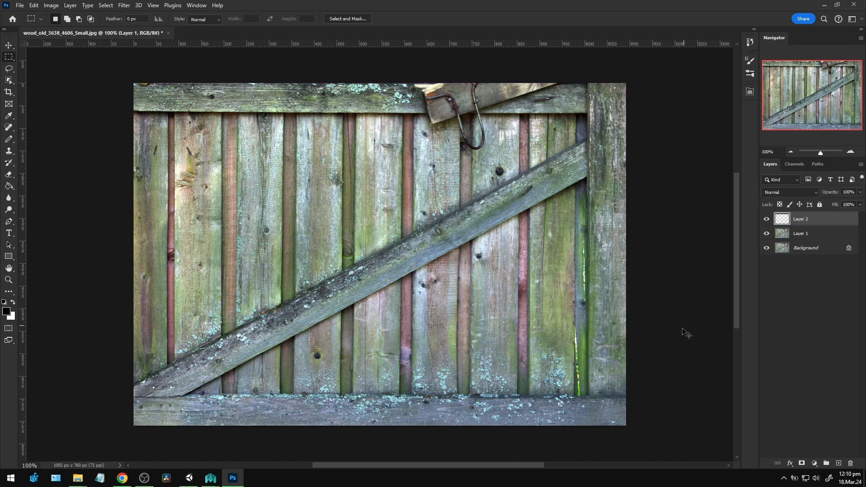
- Move the copied board to the image's left edge and add a drop shadow with 77% opacity, 0 px distance, 20% spread and 27 px size
key("v")
left_click_drag(591, 250, 163, 247)
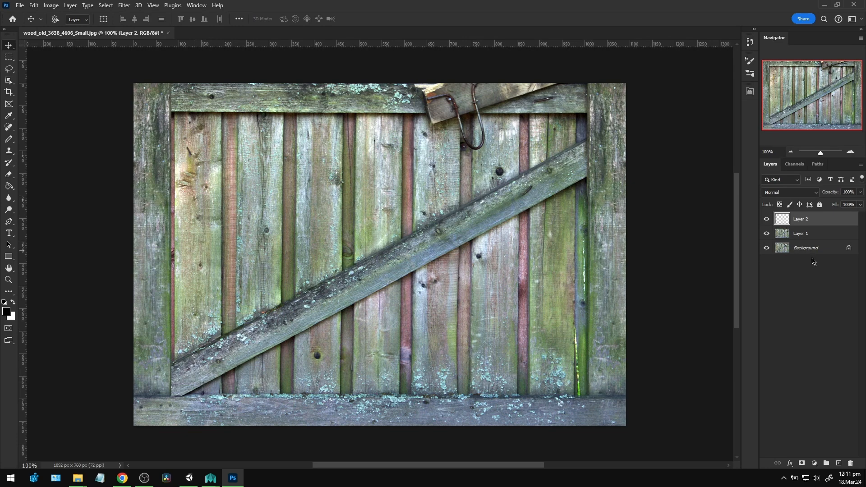
right_click(817, 221)
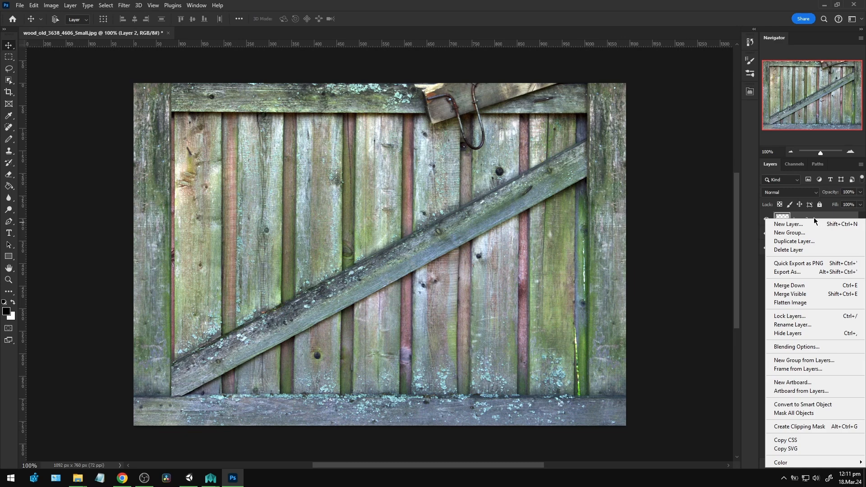
left_click(475, 268)
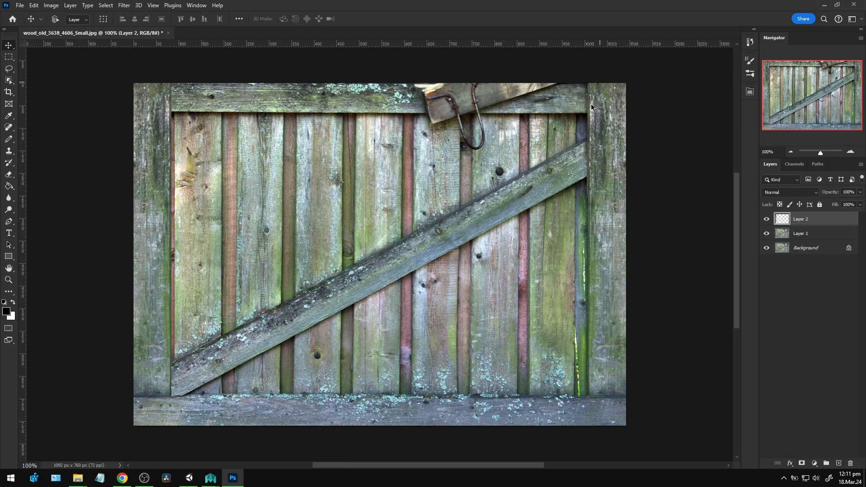
left_click_drag(353, 75, 523, 84)
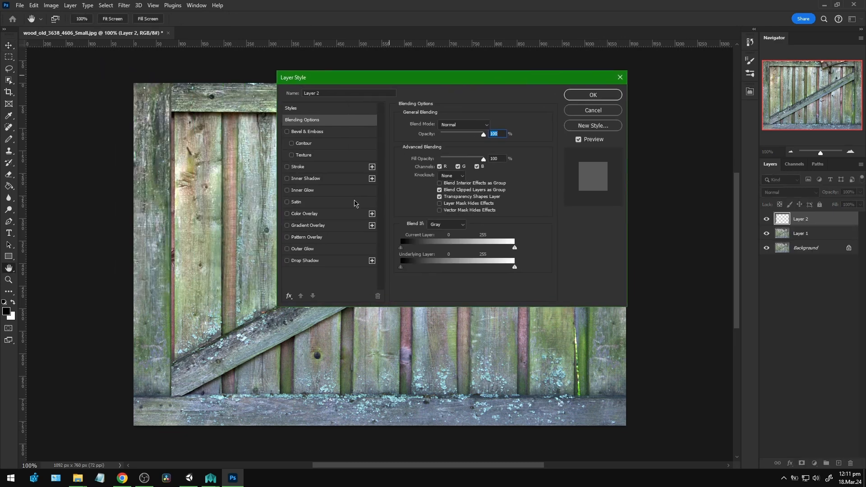
left_click(304, 260)
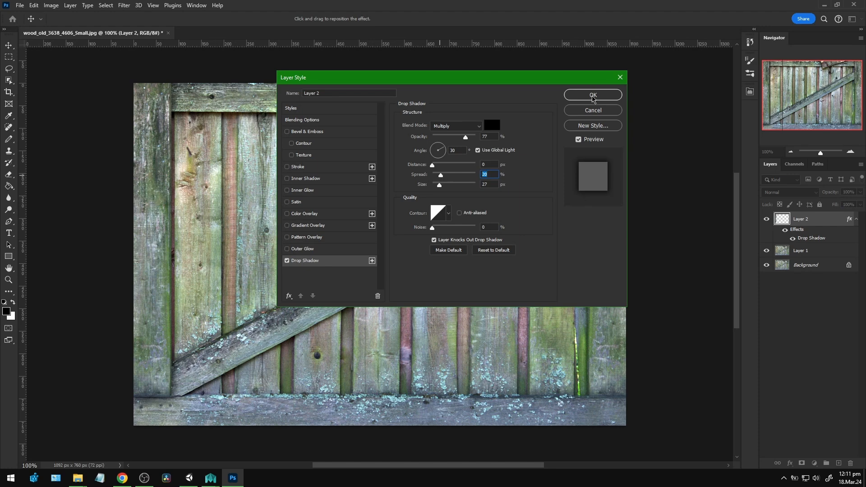
left_click(593, 94)
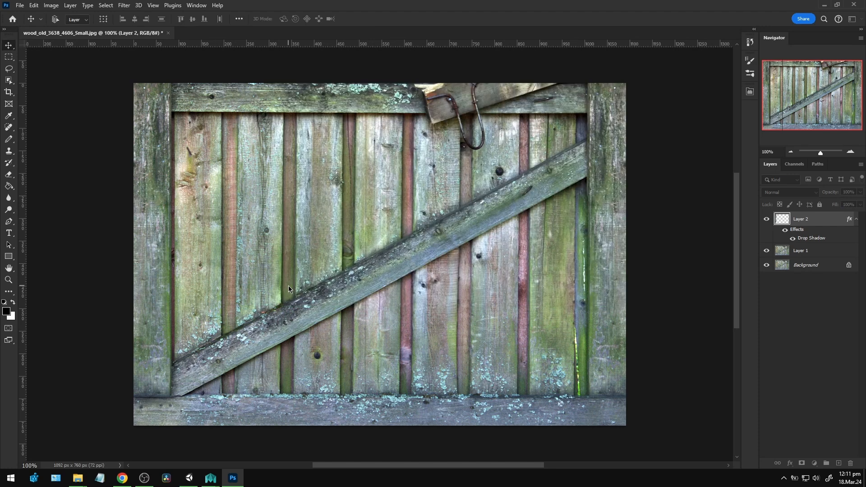
- Stretch the left board to 109.20% height so it reaches the image's bottom edge over the lower beam
left_click(857, 220)
key("ctrl+t")
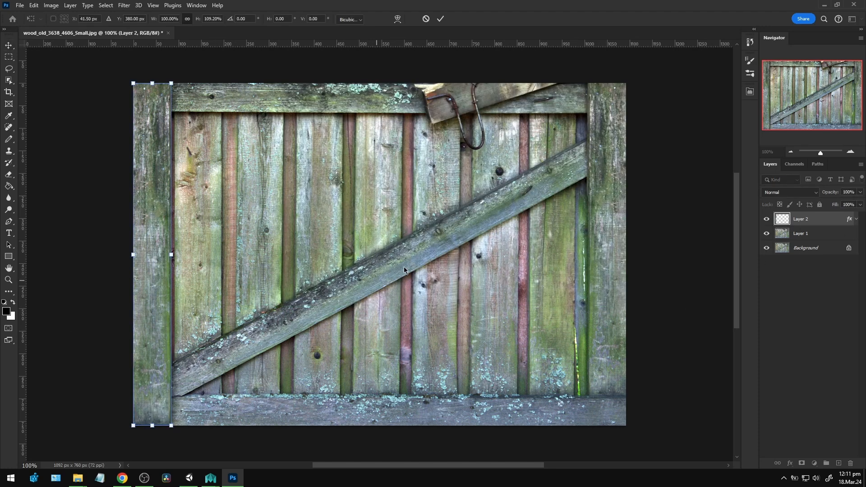
left_click(440, 19)
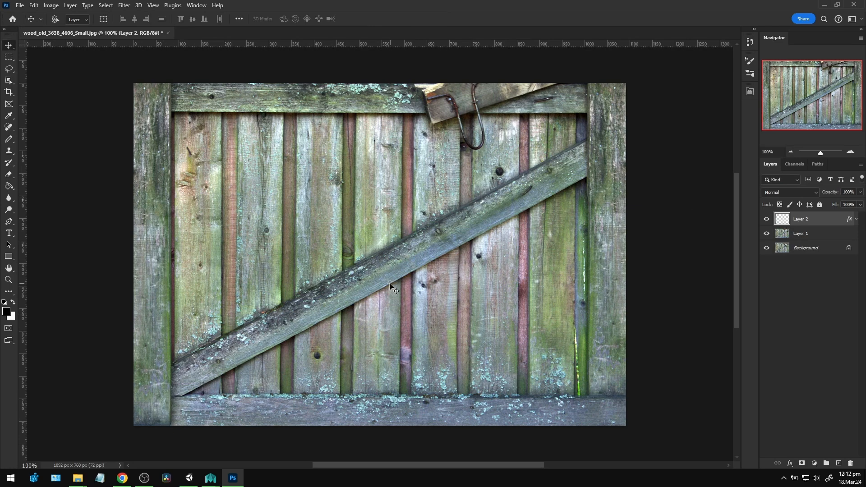
- Duplicate the left board layer with its shadow and align the copy over the board at the image's right edge
key("ctrl+j")
left_click_drag(190, 248, 643, 233)
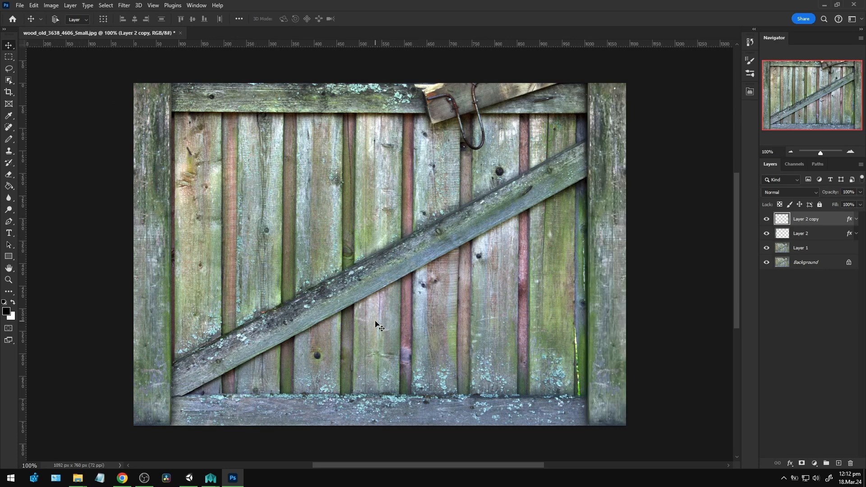
key("Right")
key("Right")
key("Right")
key("Right")
key("Right")
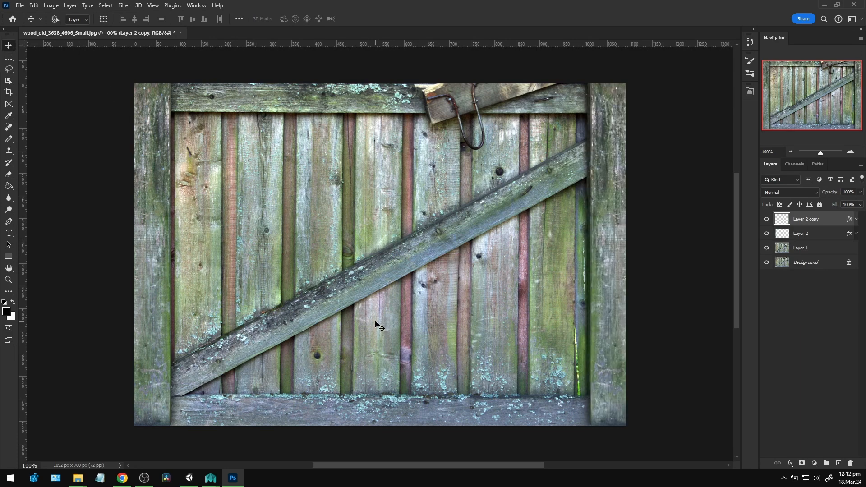
left_click(766, 220)
left_click(767, 220)
key("Left")
key("Left")
key("Left")
key("Left")
key("Left")
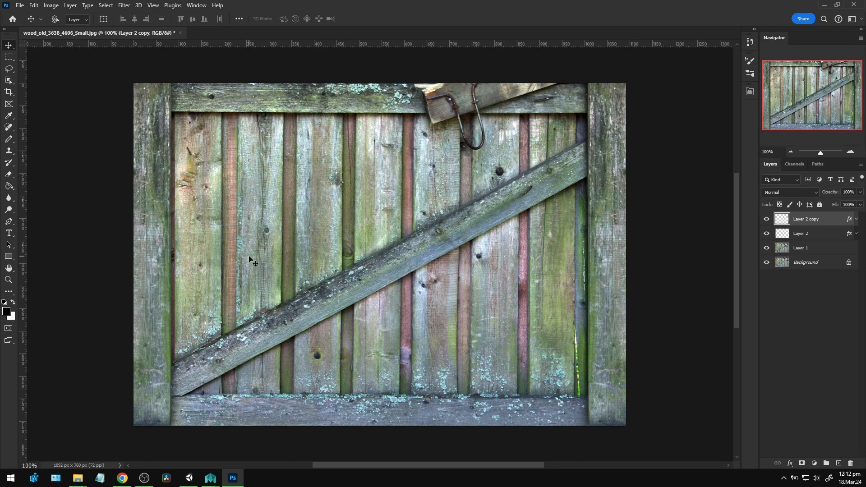
- Select a clean section of the upper beam on Layer 1, between the left board and the hook, and copy it to a new layer
key("z")
double_click(439, 125)
left_click_drag(483, 109, 475, 192)
left_click(473, 193, "alt")
left_click_drag(401, 195, 434, 191)
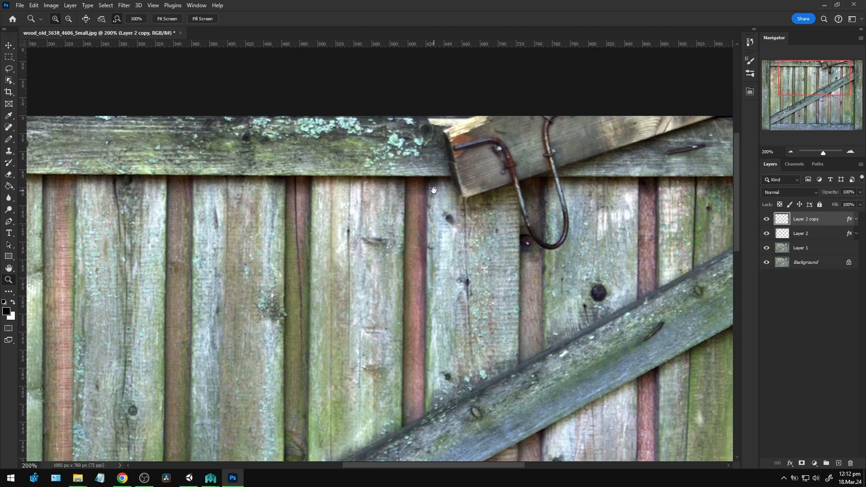
left_click(805, 248)
left_click(332, 247, "alt")
left_click_drag(332, 247, 363, 239)
key("m")
left_click_drag(224, 173, 353, 204)
key("ctrl+j")
- Flip the copied beam section horizontally and fit it over the wooden block on the upper beam, widening it toward the right board
left_click(34, 5)
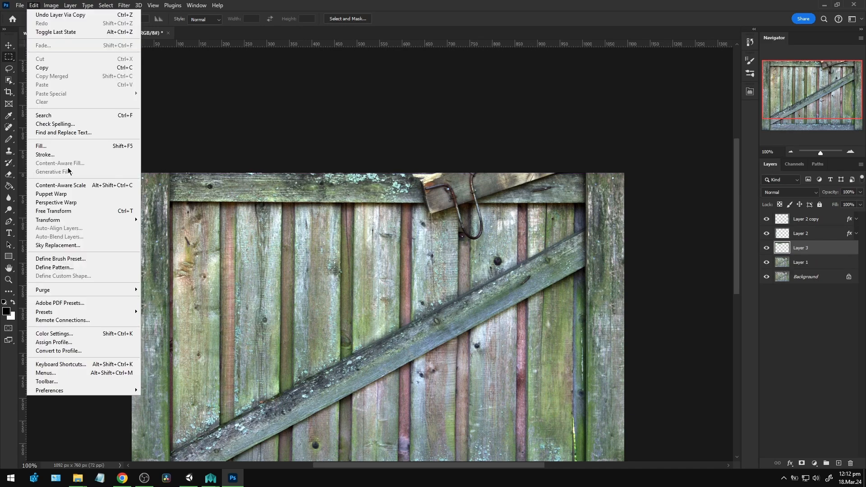
mouse_move(78, 221)
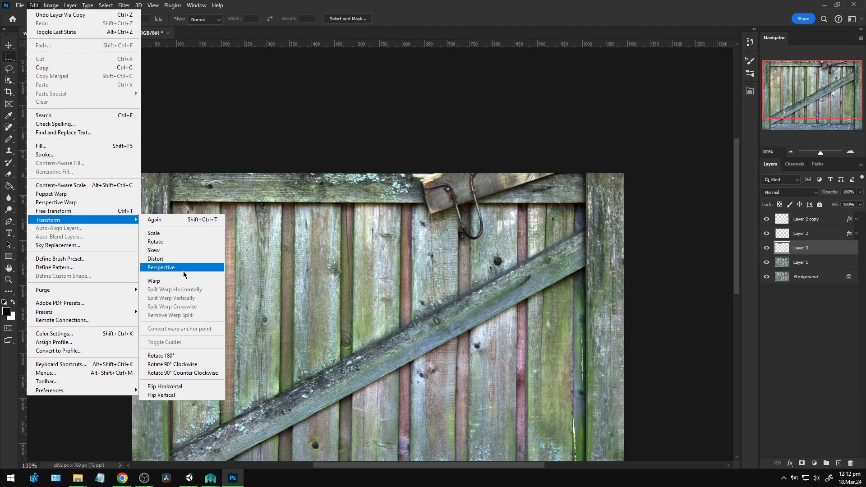
left_click(204, 386)
key("v")
left_click_drag(281, 195, 465, 196)
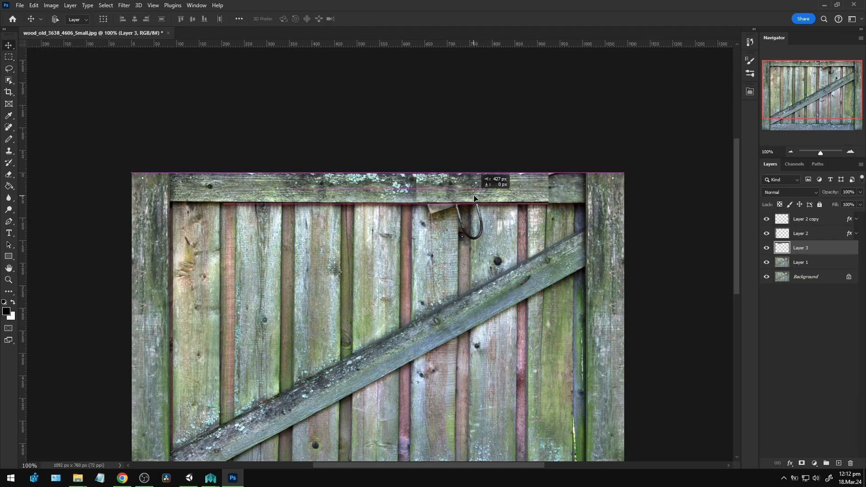
key("ctrl+t")
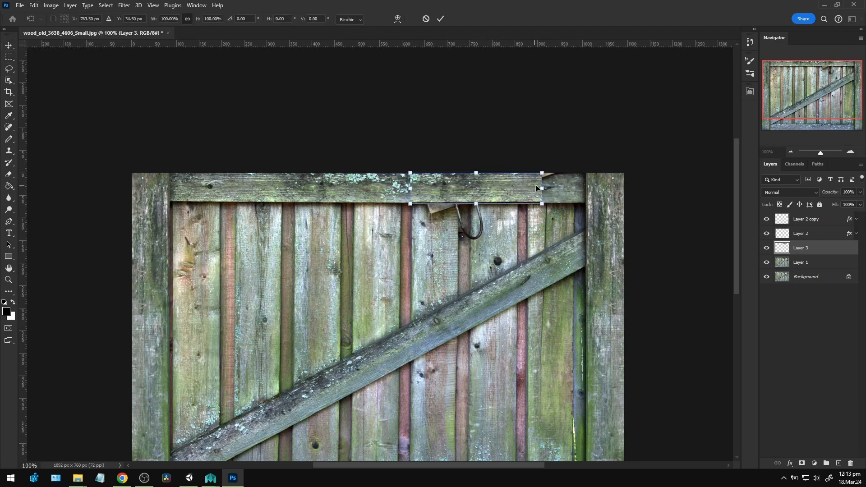
left_click_drag(542, 188, 564, 183)
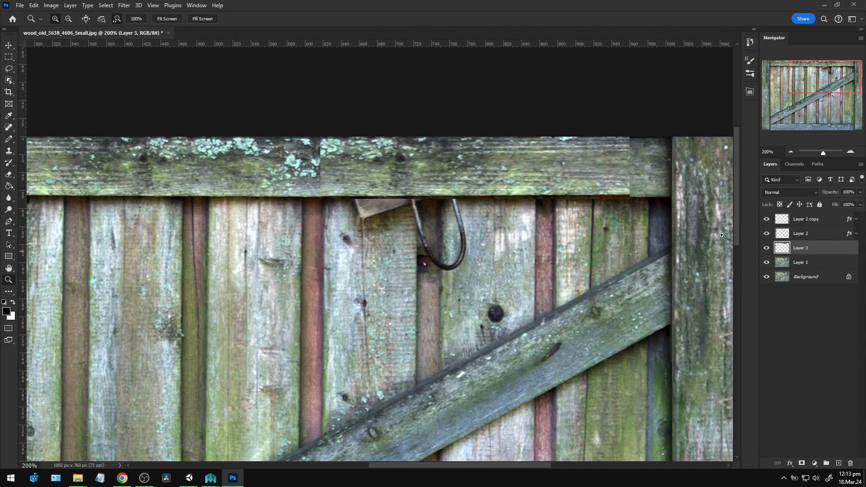
- Erase both hard end seams of the beam patch with a Soft Round eraser to blend it into the upper beam
key("e")
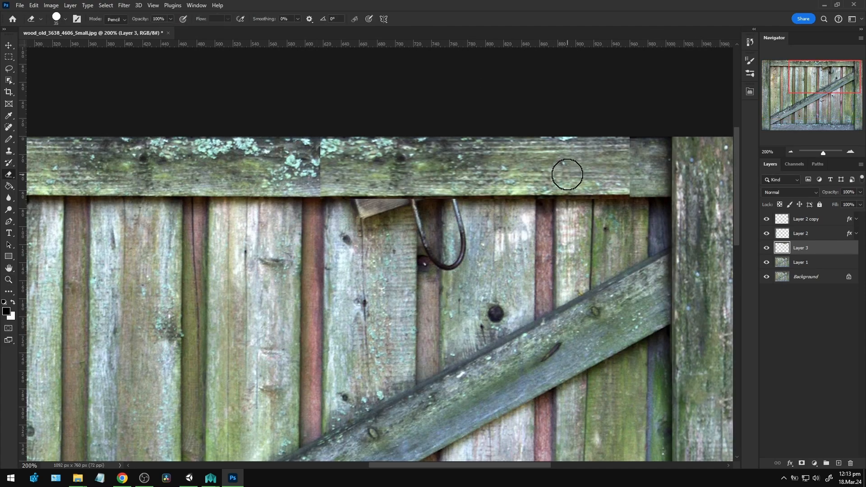
left_click(57, 19)
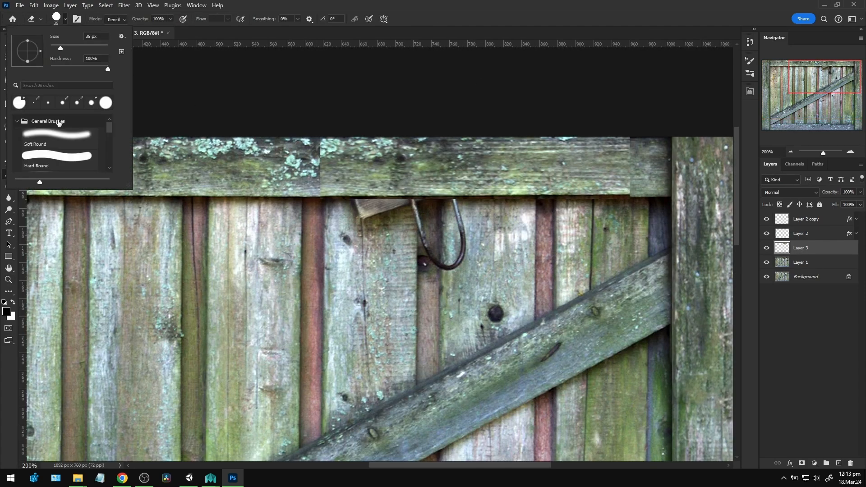
left_click(57, 134)
left_click(639, 180)
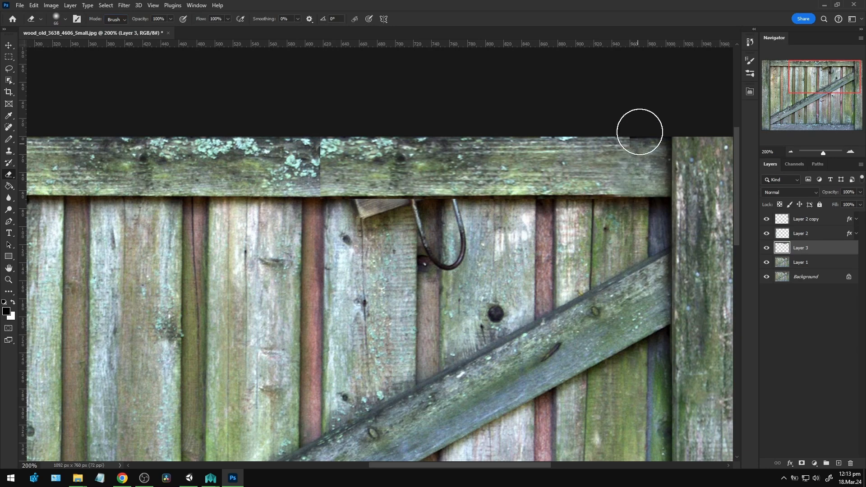
scroll(329, 210, "left", 5)
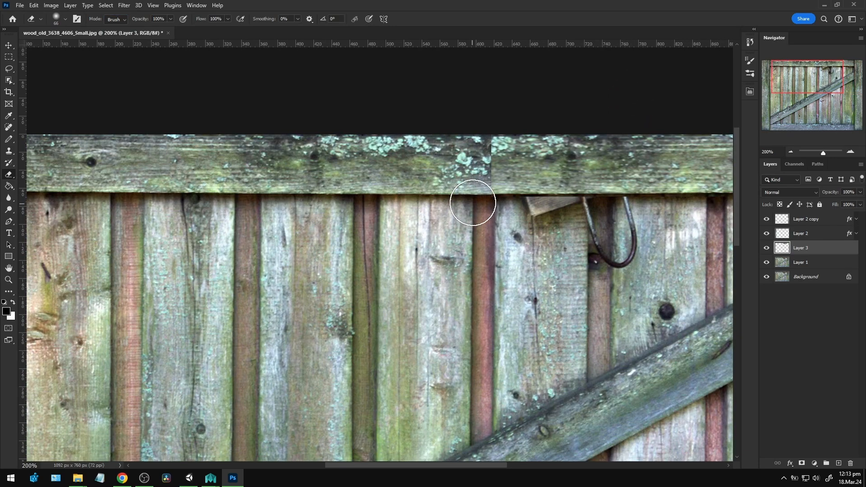
left_click_drag(476, 202, 489, 249)
left_click_drag(568, 240, 407, 238)
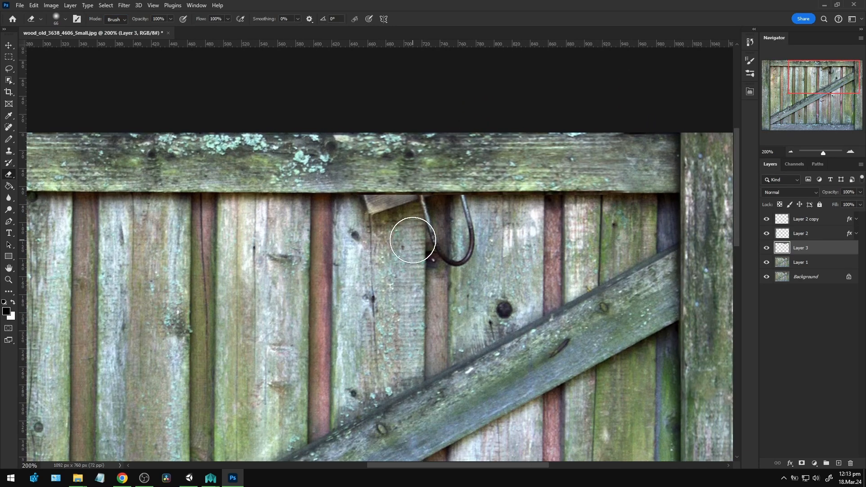
- Try to remove the leftover wooden block below the upper beam on Layer 1 with the Spot Healing Brush
key("z")
left_click(351, 243, "alt")
left_click_drag(367, 267, 388, 225)
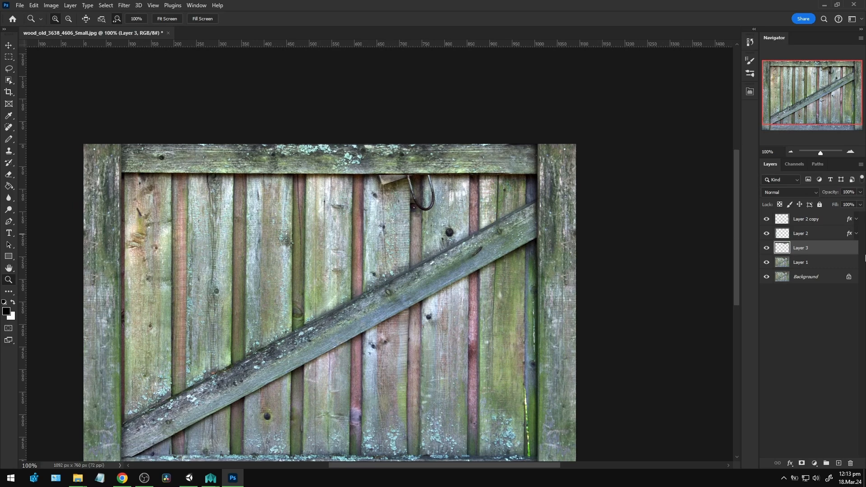
left_click_drag(443, 180, 434, 198)
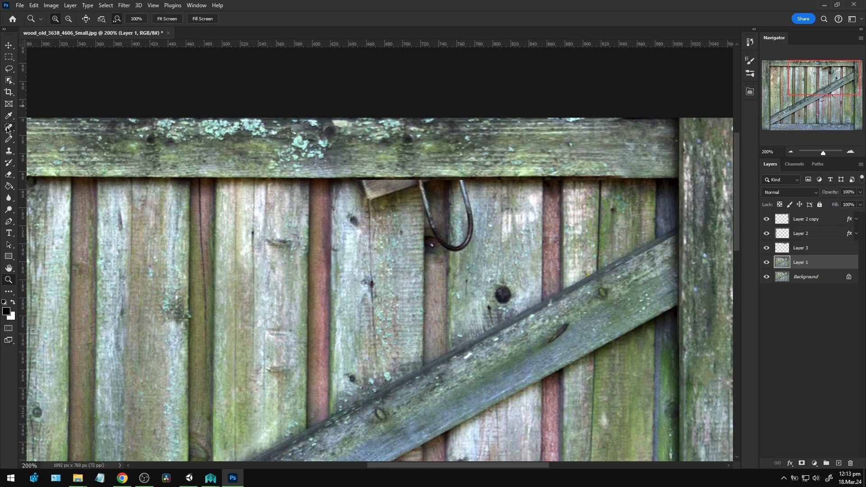
left_click(8, 129)
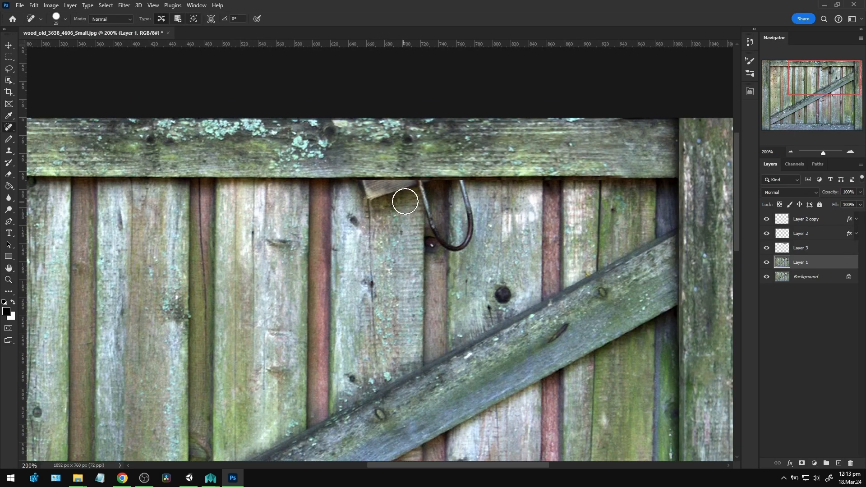
mouse_move(373, 197)
left_mouse_down()
mouse_move(372, 190)
mouse_move(419, 181)
mouse_move(391, 228)
left_mouse_up()
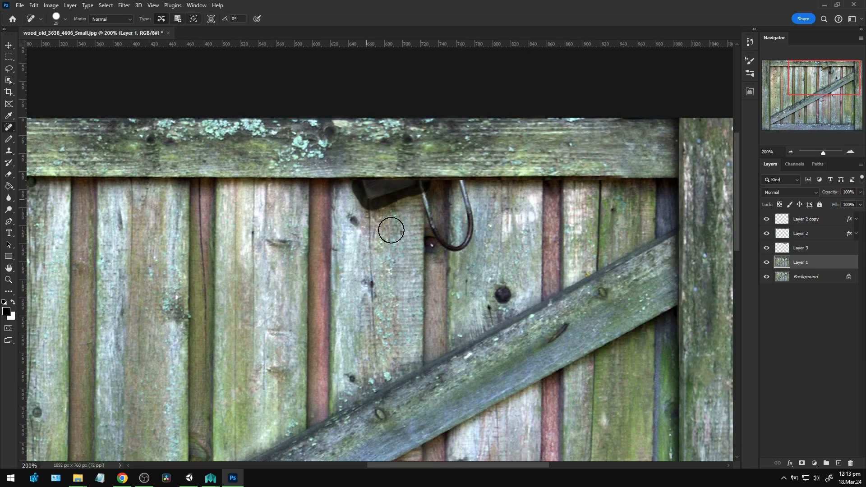
left_click(358, 257, "alt")
left_click(456, 183)
- Try to paint over the leftover wooden block with the Healing Brush
right_click(9, 130)
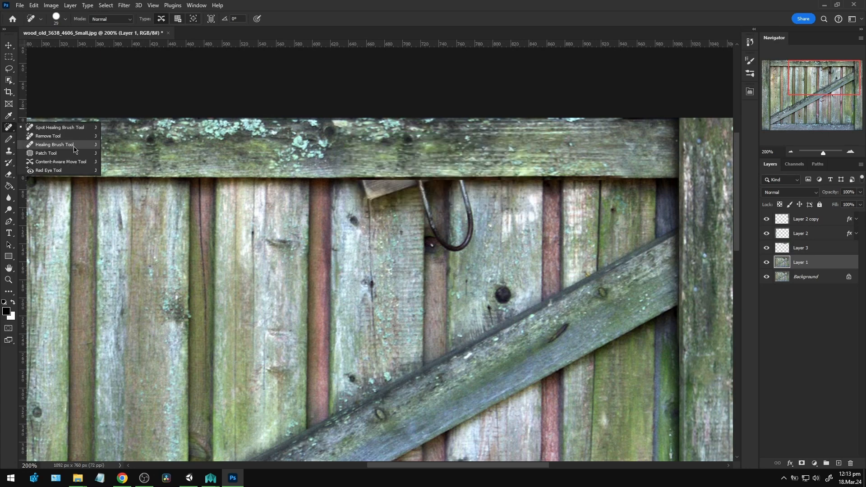
left_click(54, 144)
left_click(374, 196)
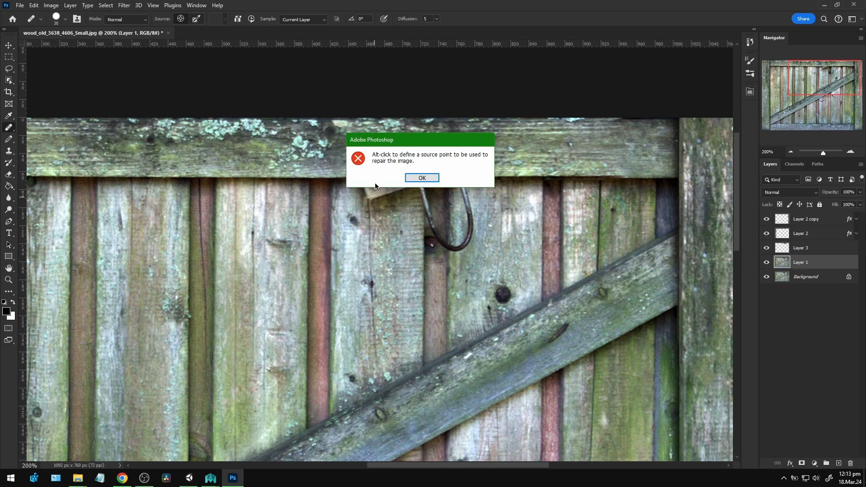
left_click(422, 179)
- Try to replace the leftover block and hook with nearby plank texture using the Patch Tool, and undo the patch
right_click(10, 133)
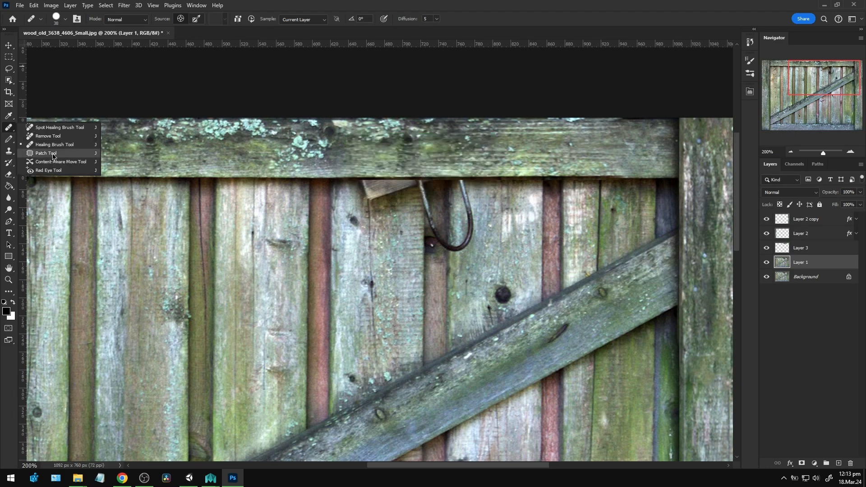
left_click(49, 148)
mouse_move(364, 207)
left_mouse_down()
mouse_move(352, 166)
mouse_move(483, 154)
mouse_move(485, 256)
mouse_move(411, 267)
mouse_move(363, 208)
left_mouse_up()
scroll(419, 132, "down", 3)
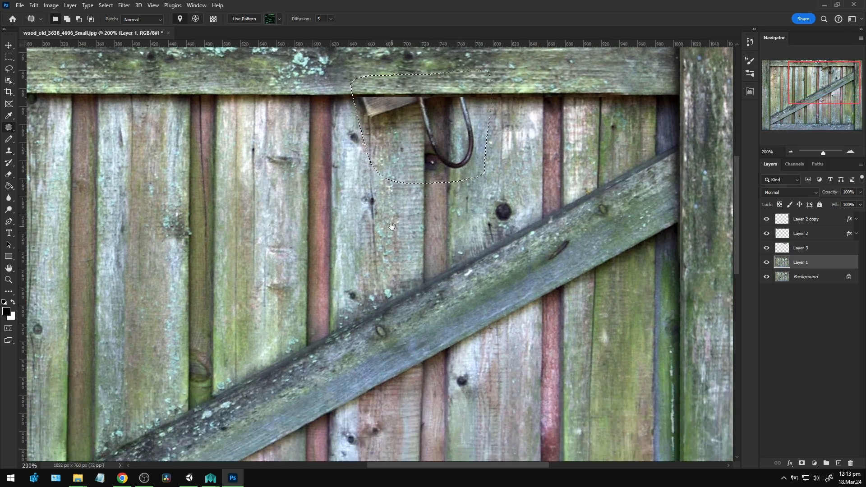
left_click_drag(416, 134, 303, 245)
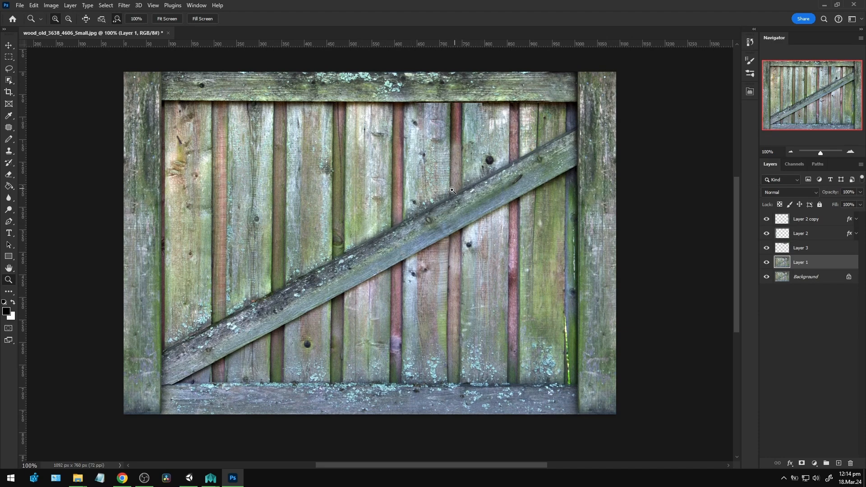
left_click_drag(415, 173, 392, 210)
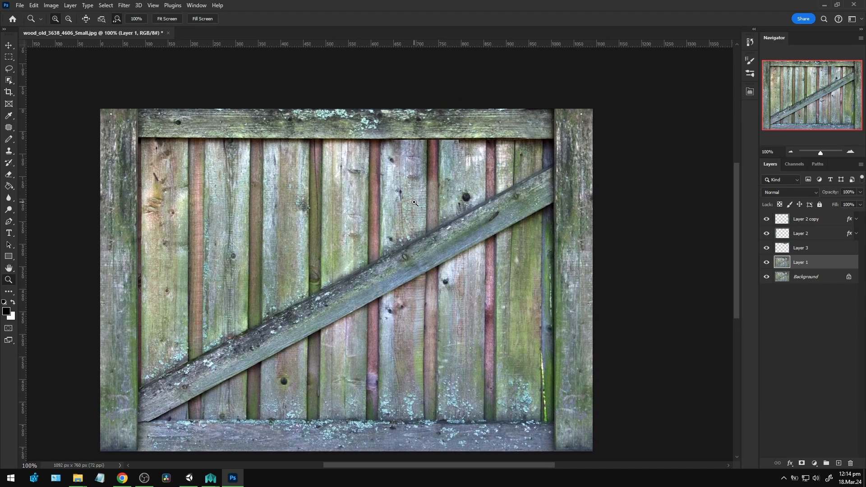
key("ctrl+z")
- Copy a section of the vertical planks beneath the upper beam to a new layer and move it about 263 px right over the hook
left_click(352, 173)
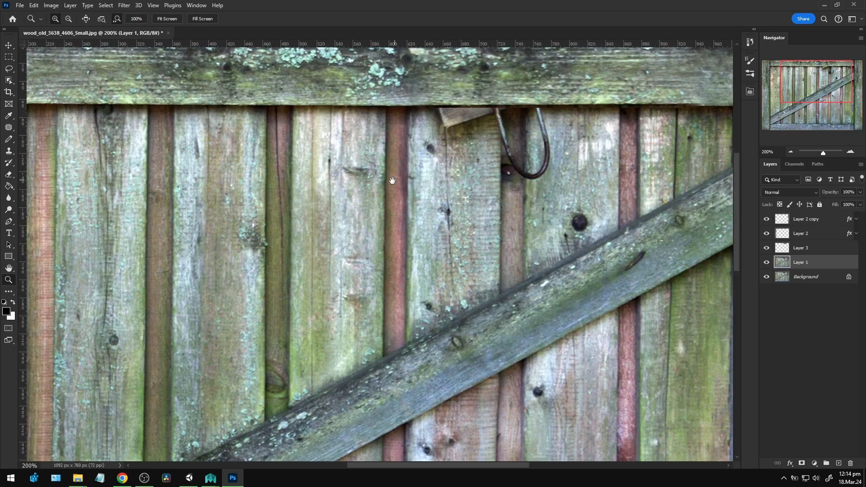
left_click_drag(395, 180, 540, 210)
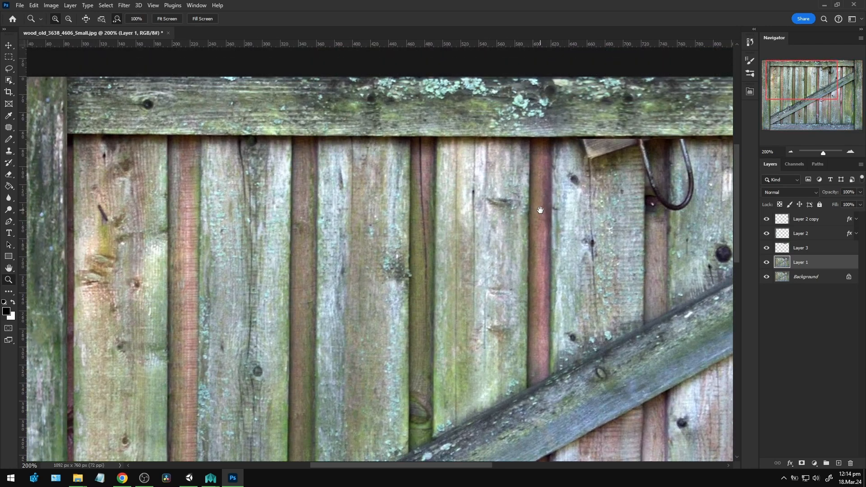
left_click_drag(378, 219, 338, 232)
left_click_drag(267, 218, 500, 219)
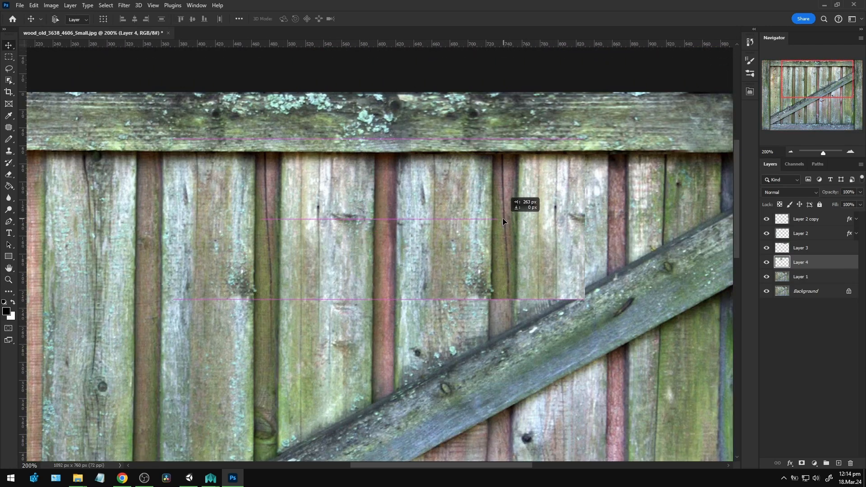
- Erase the hard edges of the copied plank section on Layer 4 to blend it above the diagonal beam
left_click_drag(496, 217, 424, 220)
key("e")
left_click_drag(331, 183, 334, 180)
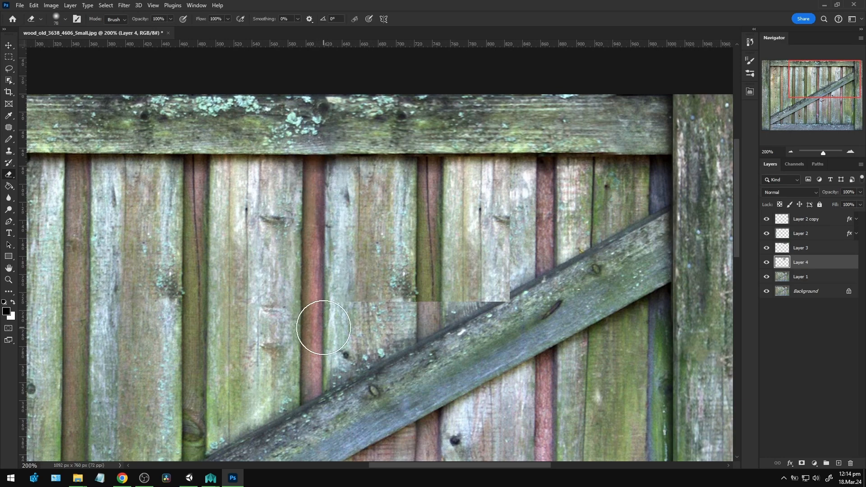
mouse_move(417, 306)
left_mouse_down()
mouse_move(530, 305)
mouse_move(404, 300)
mouse_move(429, 299)
left_mouse_up()
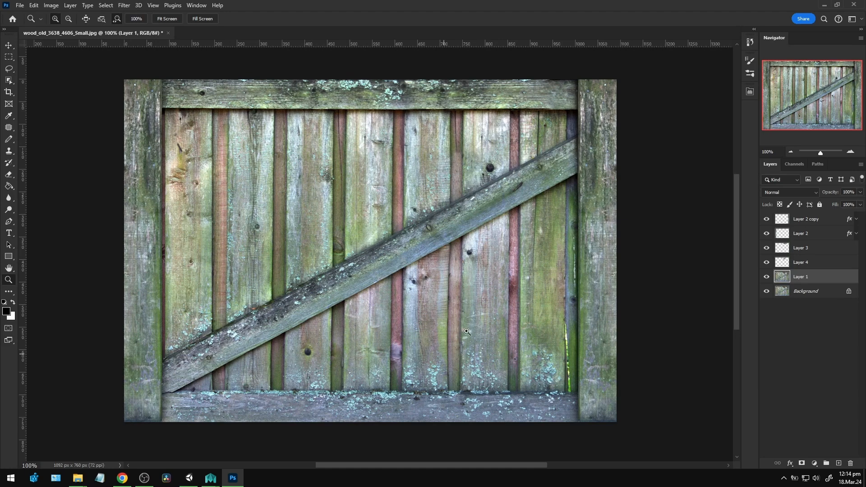
- Try to remove the bright yellow-green gap beside the right post on Layer 1 with the Spot Healing Brush, and undo it
left_click(472, 299)
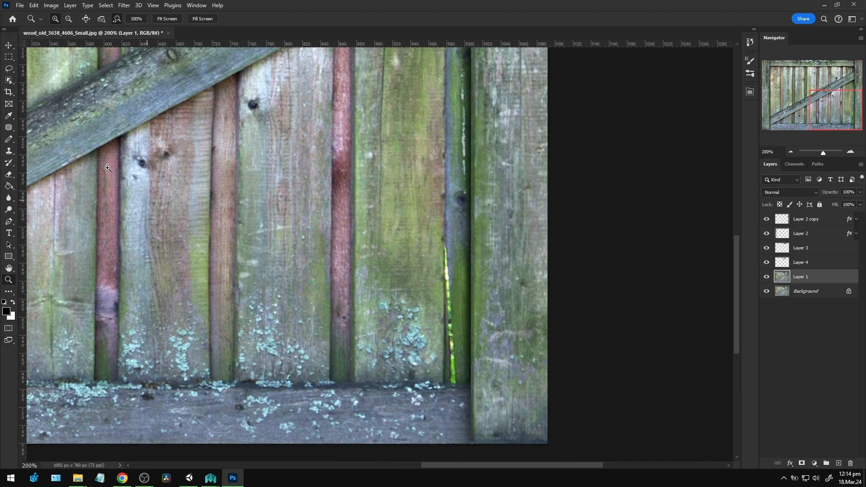
left_click_drag(414, 251, 397, 236)
scroll(378, 219, "up", 1)
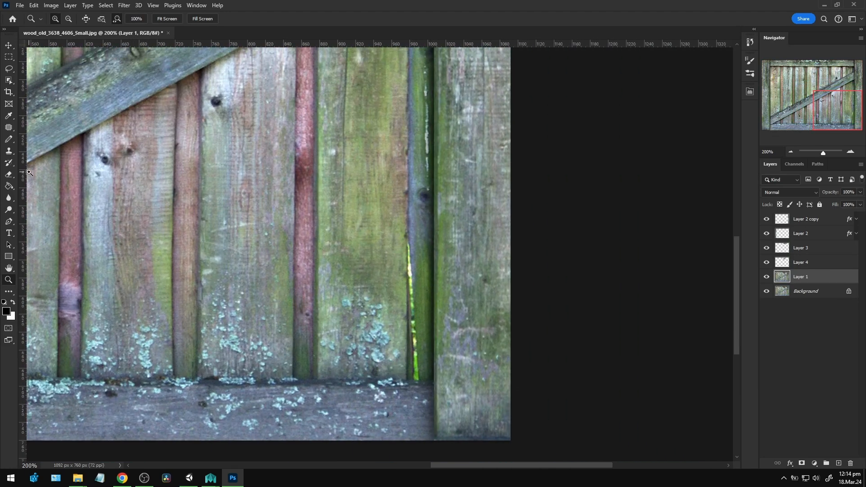
right_click(9, 129)
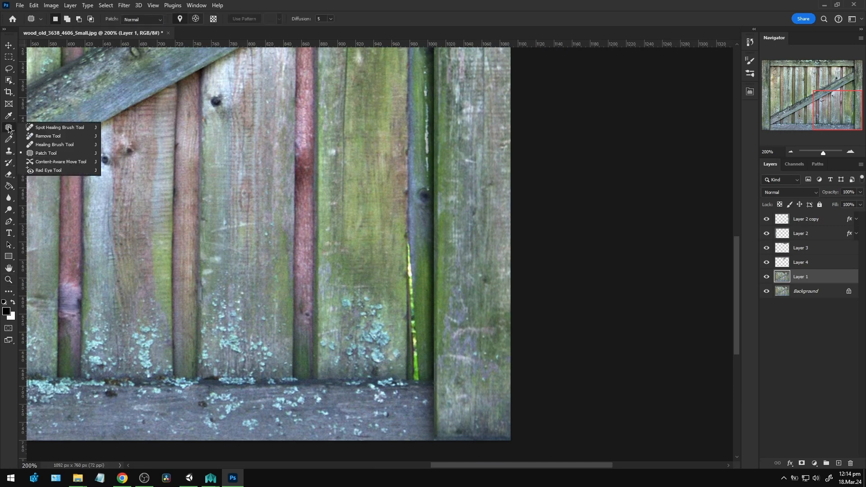
left_click(41, 128)
left_click_drag(417, 374, 416, 375)
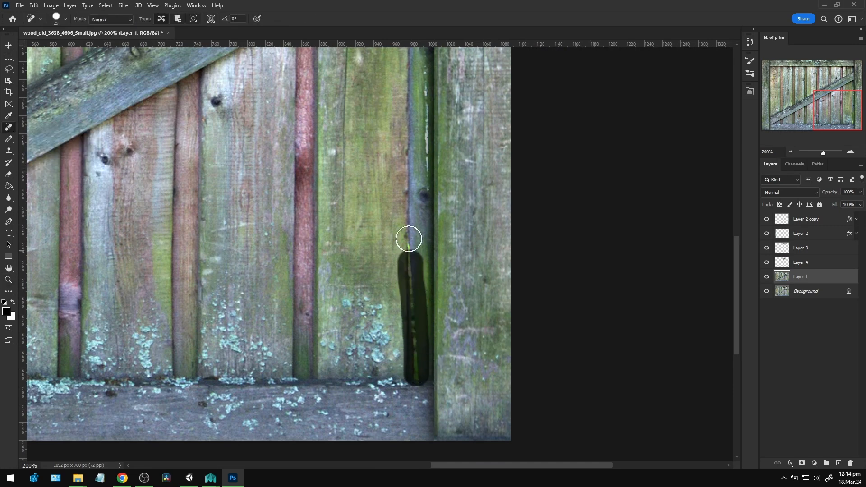
key("ctrl+z")
- Try to heal the bright gap beside the right post with a smaller Spot Healing Brush, and undo the strokes
right_click(419, 357, "alt")
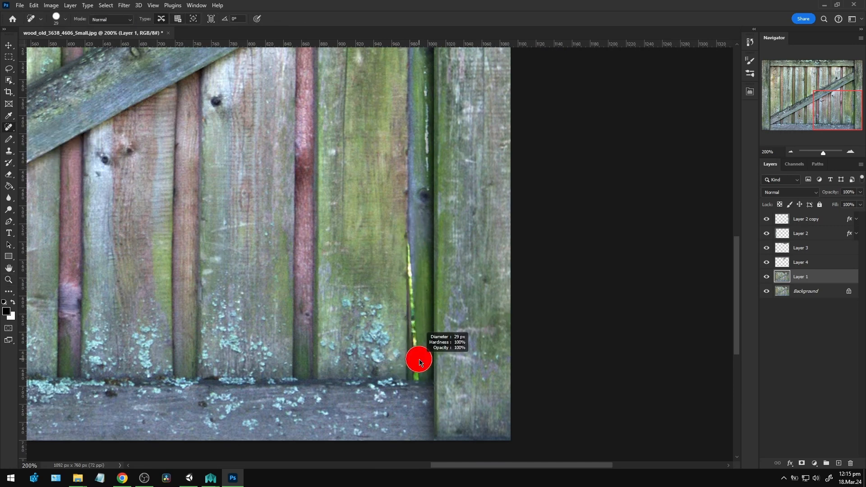
left_click_drag(421, 373, 413, 340)
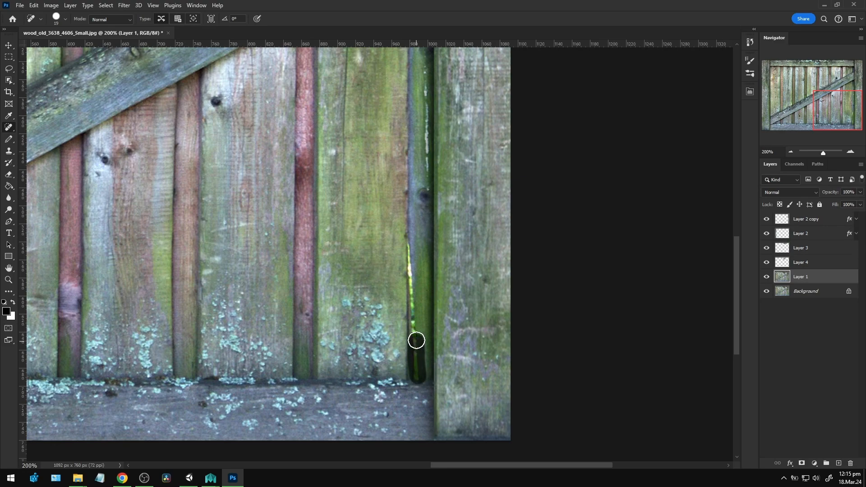
key("ctrl+z")
left_click_drag(416, 375, 413, 302)
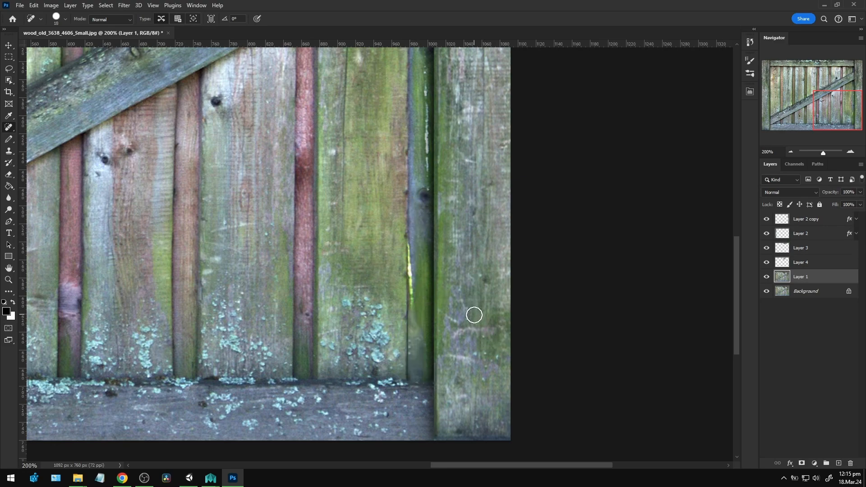
key("ctrl+z")
left_click_drag(416, 372, 425, 257)
key("ctrl+z")
- Select the dark recessed strip between two planks below the diagonal beam on Layer 1 and copy it to a new layer
left_click_drag(332, 294, 555, 271)
left_click_drag(317, 281, 491, 270)
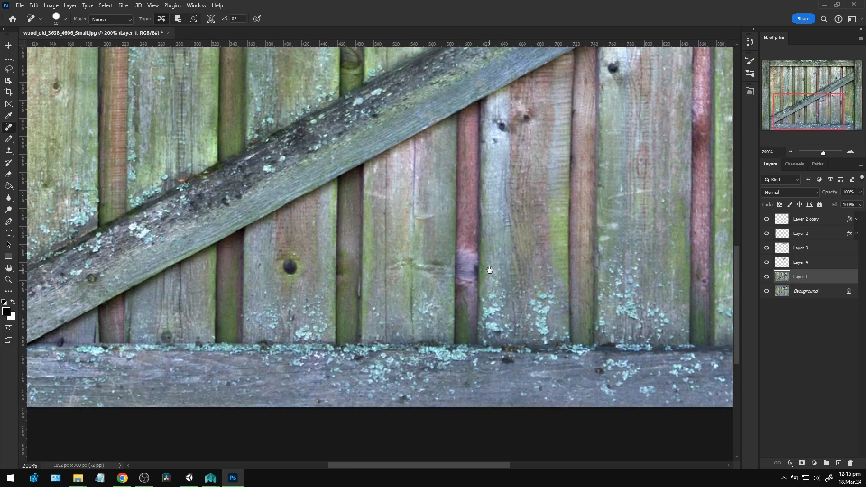
key("m")
left_click_drag(374, 283, 364, 269)
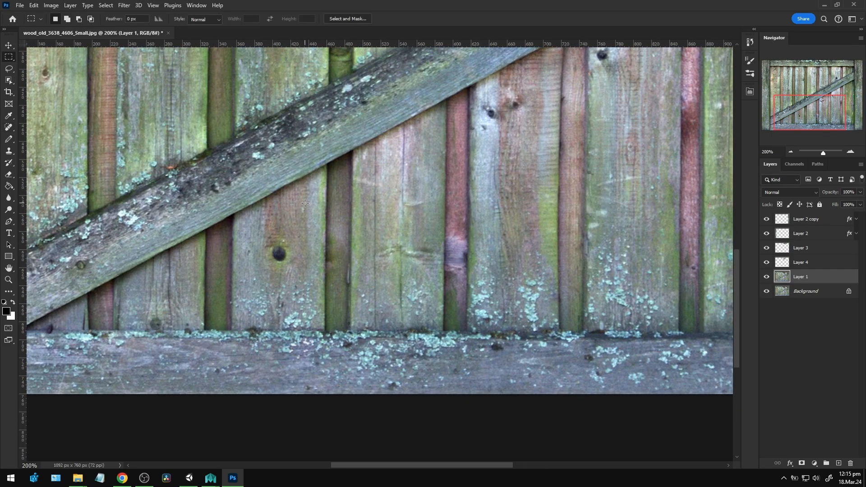
left_click_drag(304, 204, 359, 300)
scroll(440, 282, "right", 5)
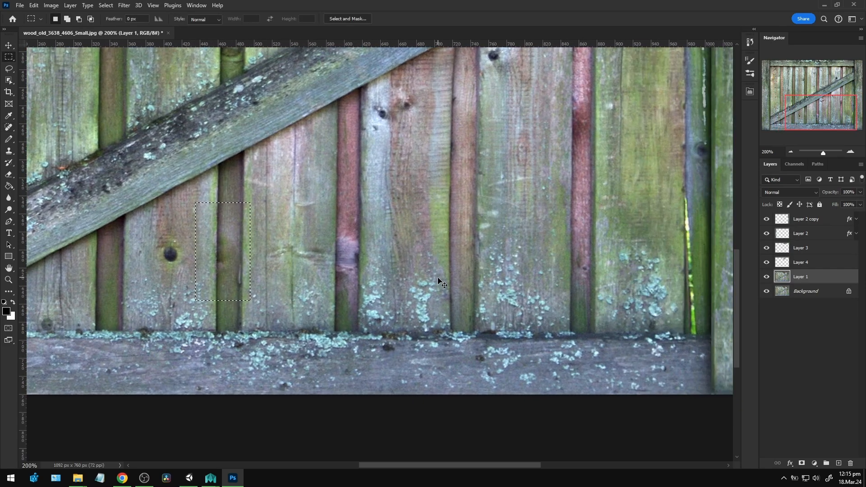
left_click_drag(208, 171, 255, 331)
key("ctrl+j")
- Move the copied strip over the bright gap beside the right post and nudge it into line with the planks
key("v")
left_click_drag(248, 252, 697, 255)
left_click_drag(621, 276, 395, 287)
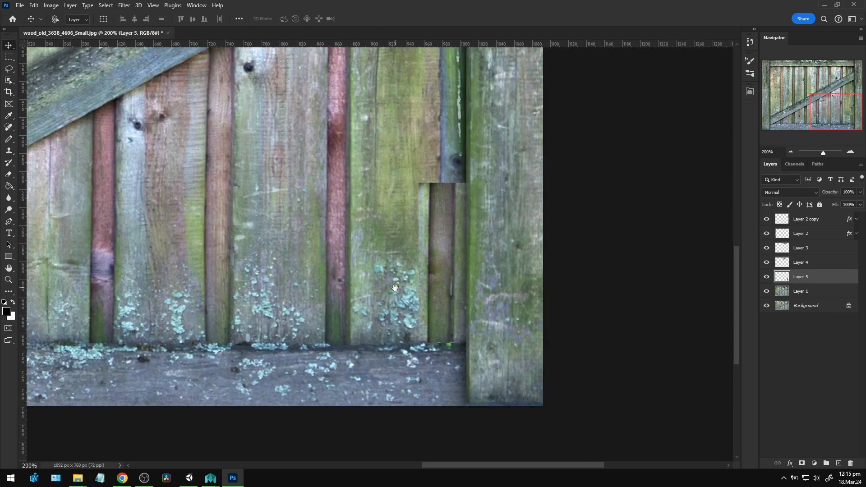
key("Right")
key("Right")
key("shift+Right")
key("Right")
key("Left")
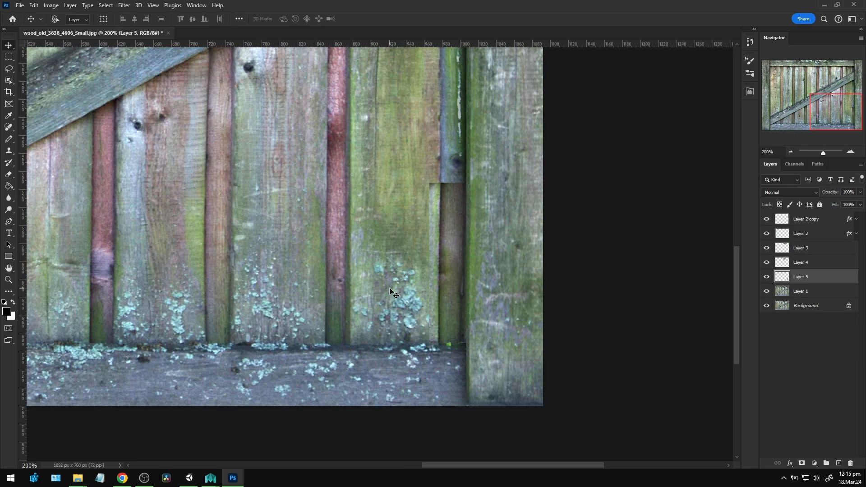
- Erase the hard edges of the strip on Layer 5 to blend it into the surrounding planks
key("e")
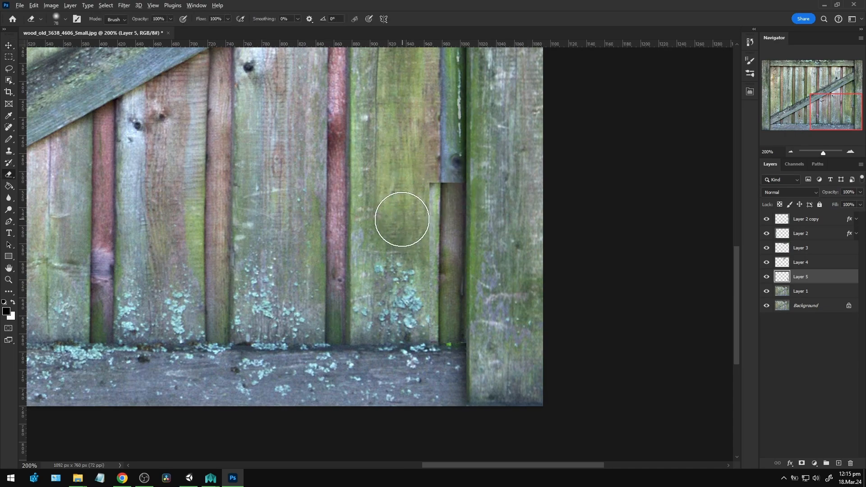
key("z")
left_click(335, 304, "alt")
left_click(335, 303, "alt")
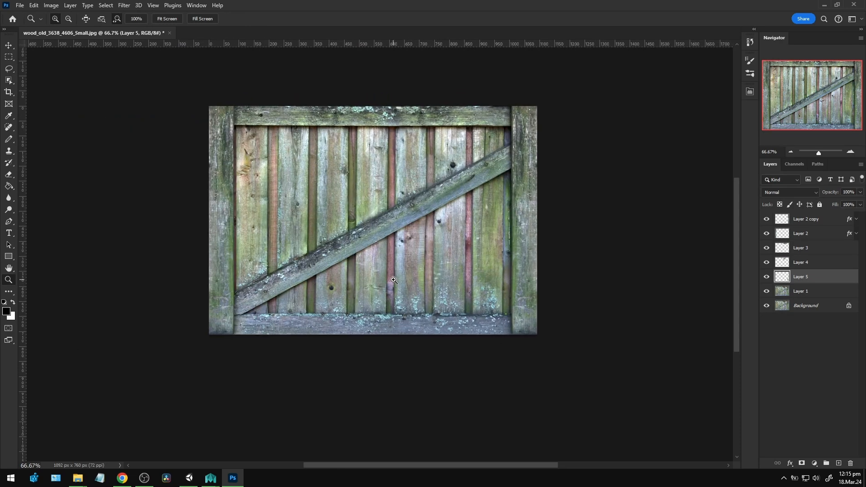
left_click(371, 217)
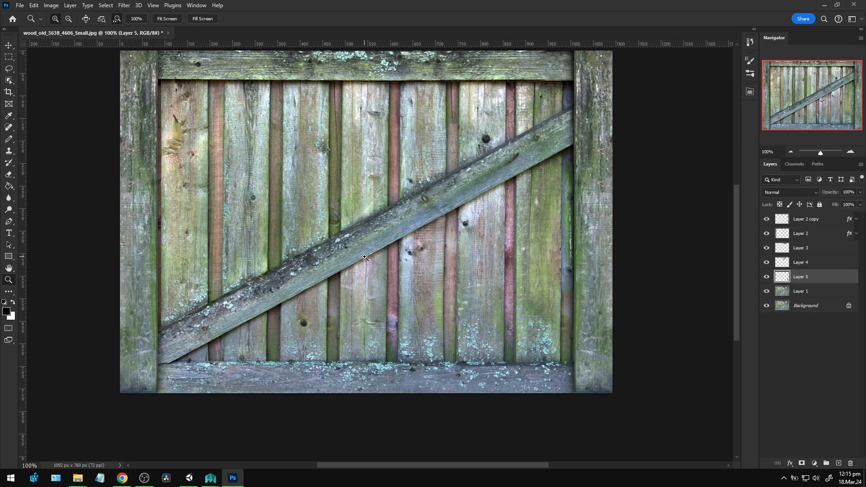
left_click_drag(397, 207, 392, 222)
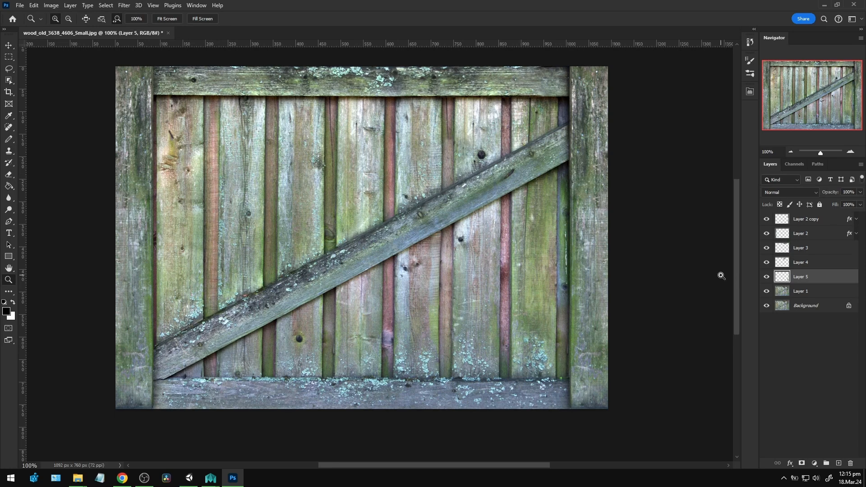
- Remove the prominent dark knots from the vertical planks above and below the diagonal beam on Layer 1 with the Spot Healing Brush
left_click(821, 294)
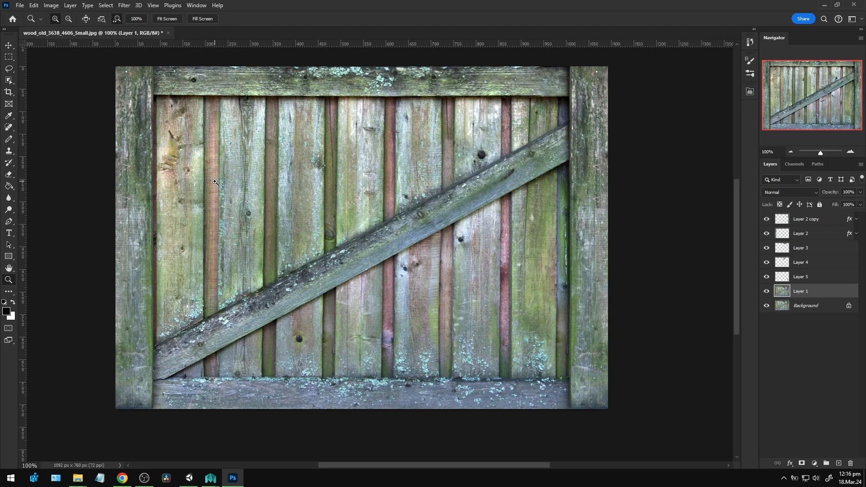
left_click(798, 305)
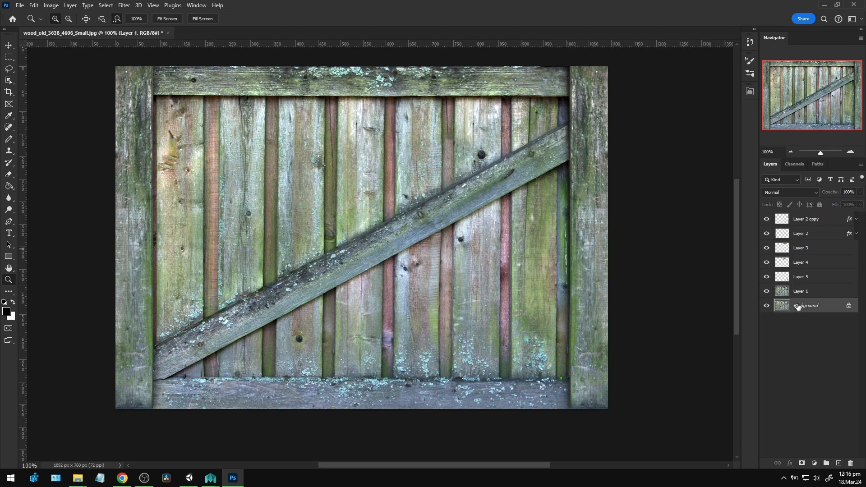
left_click(797, 294)
left_click_drag(322, 351, 330, 340)
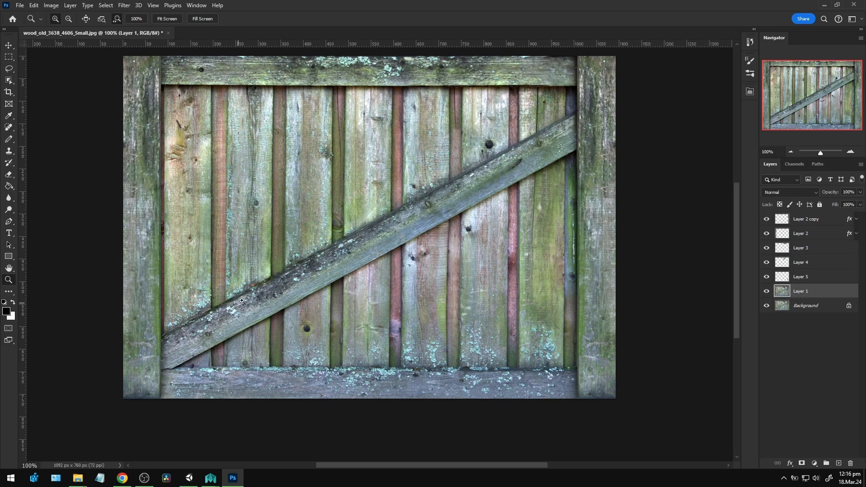
left_click_drag(355, 230, 355, 249)
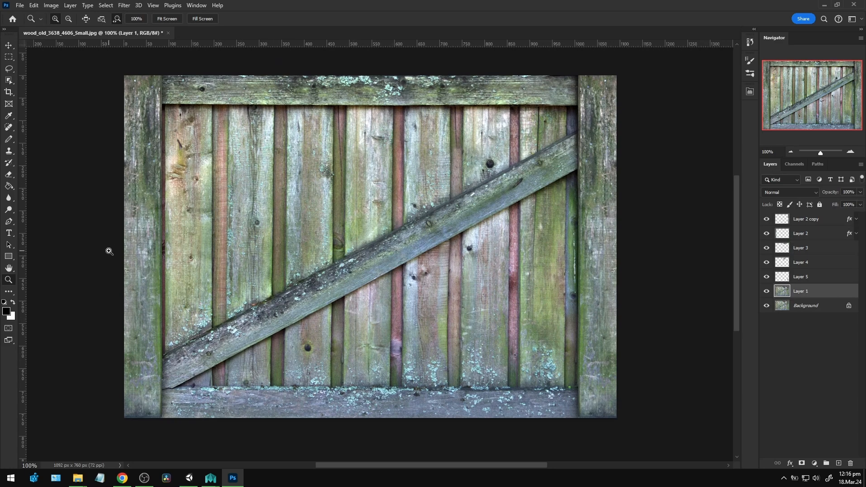
left_click(9, 127)
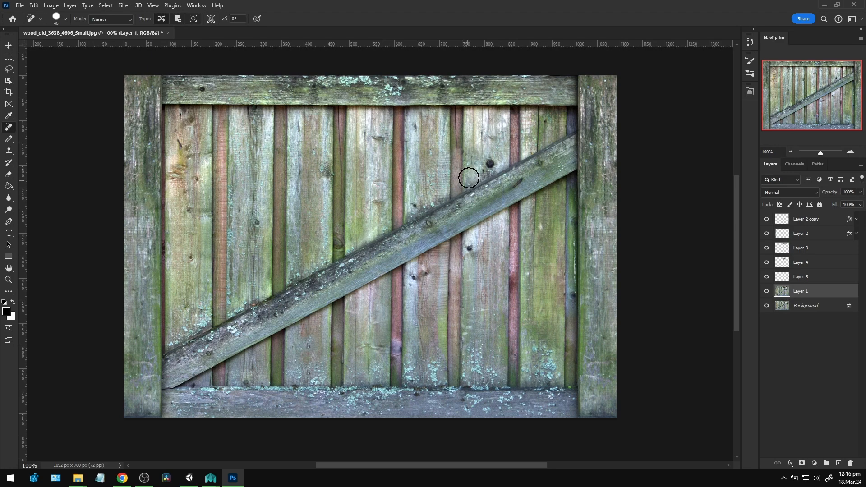
left_click(489, 164)
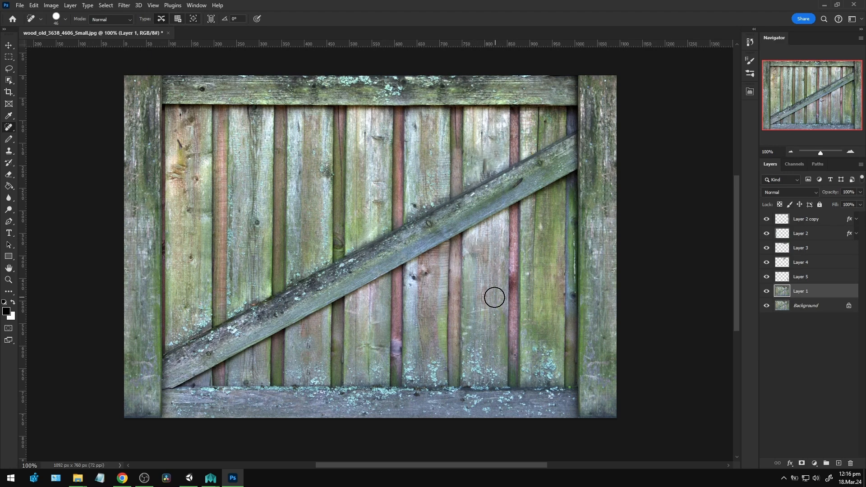
left_click(476, 249)
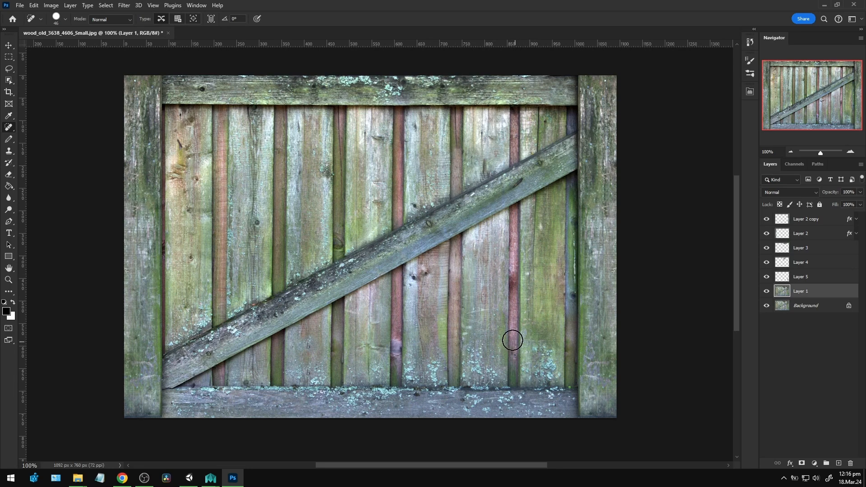
mouse_move(479, 305)
left_mouse_down()
mouse_move(489, 282)
mouse_move(504, 291)
left_mouse_up()
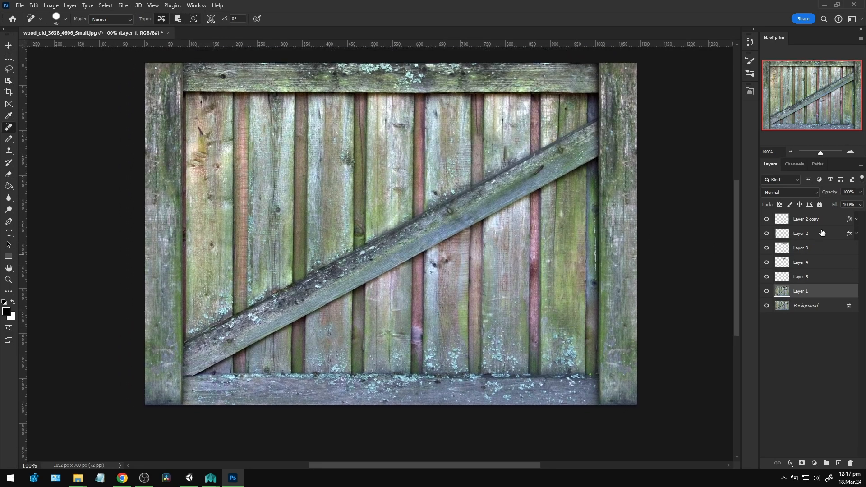
- Stamp all visible layers into a new layer above Layer 2 copy and resize the image to 760 x 760 pixels
left_click(808, 218)
key("ctrl+shift+alt+e")
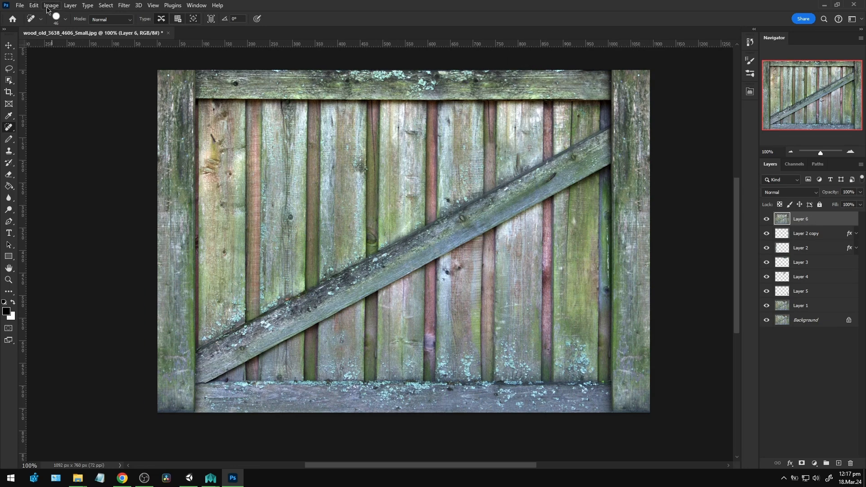
left_click(38, 8)
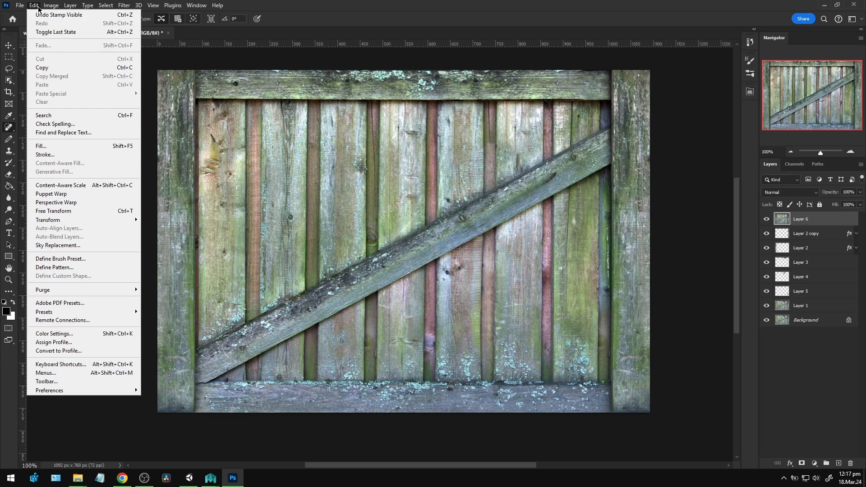
mouse_move(57, 8)
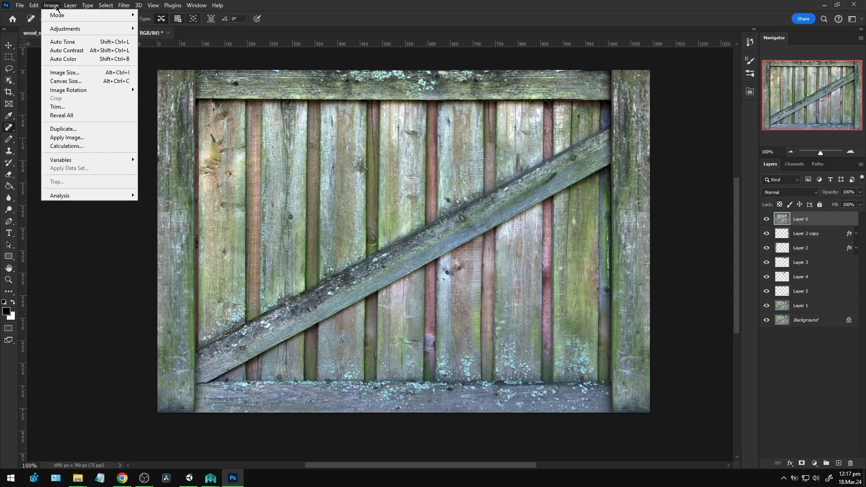
left_click(64, 73)
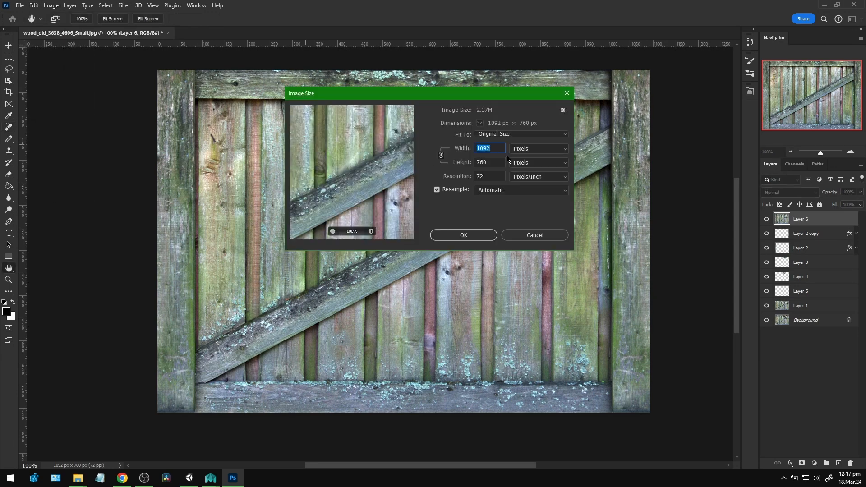
type("760")
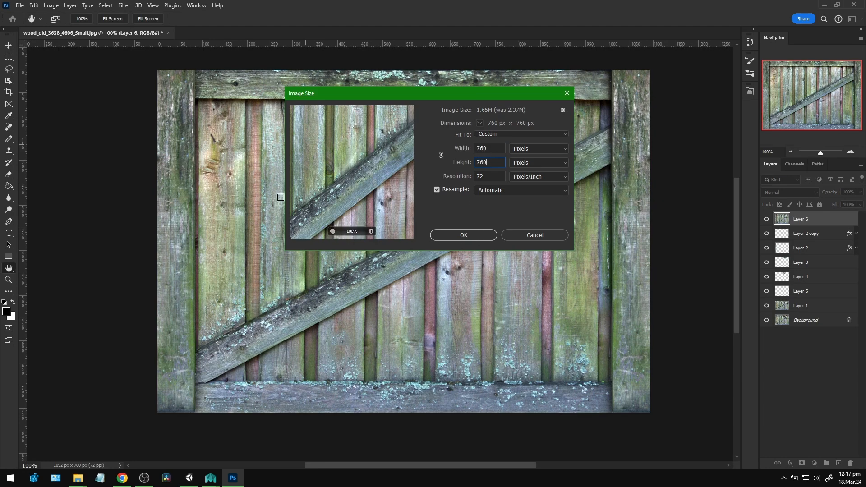
left_click(471, 241)
key("j")
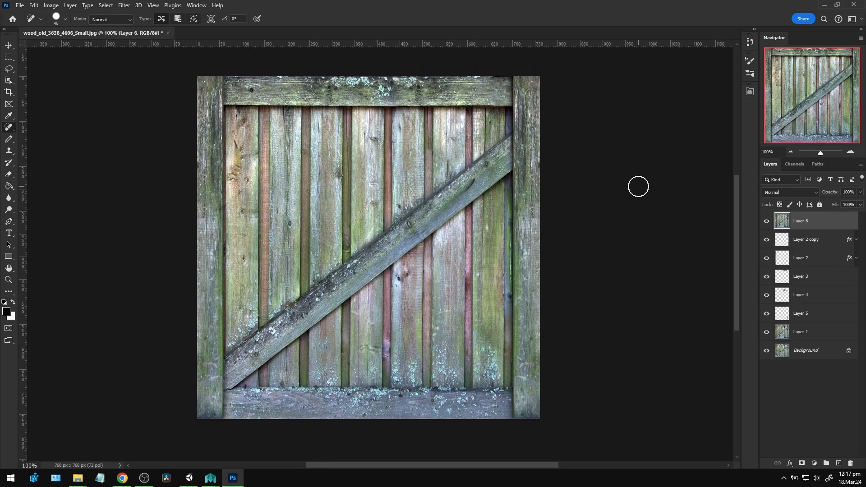
- Convert all layers from Layer 6 down to Background into a single smart object
left_click(817, 239)
left_click(818, 221)
left_click(814, 239)
left_click(815, 220)
left_click(818, 353, "shift")
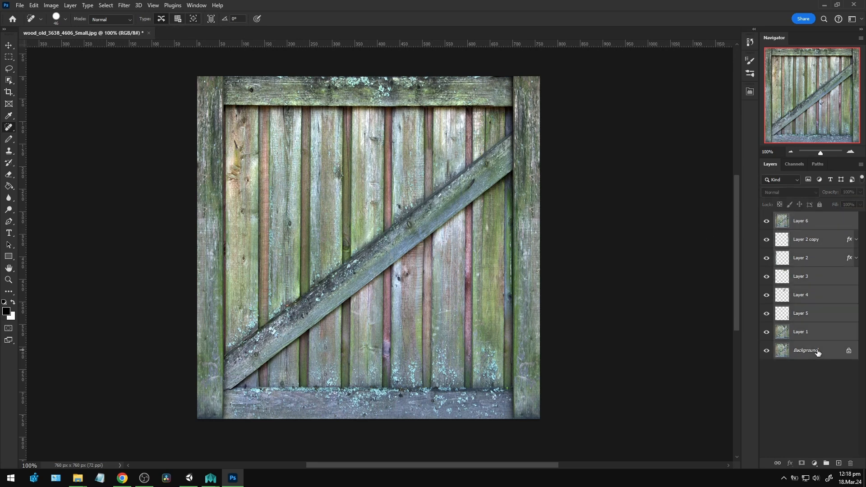
right_click(818, 352)
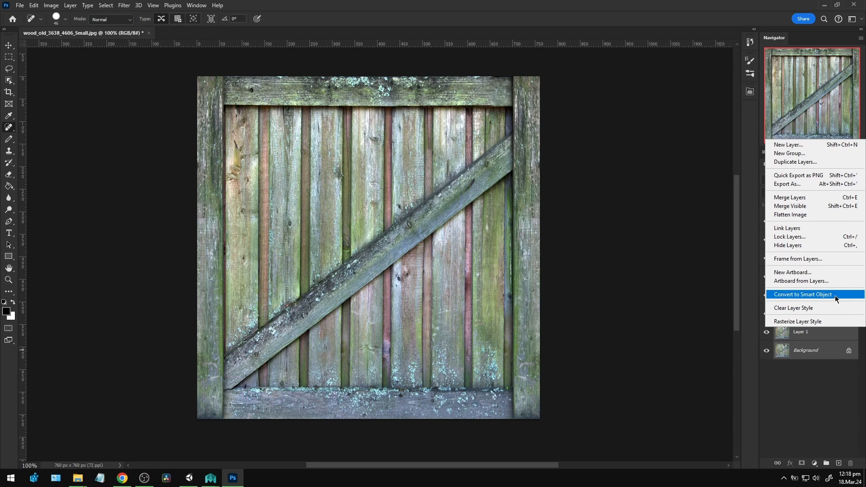
left_click(831, 295)
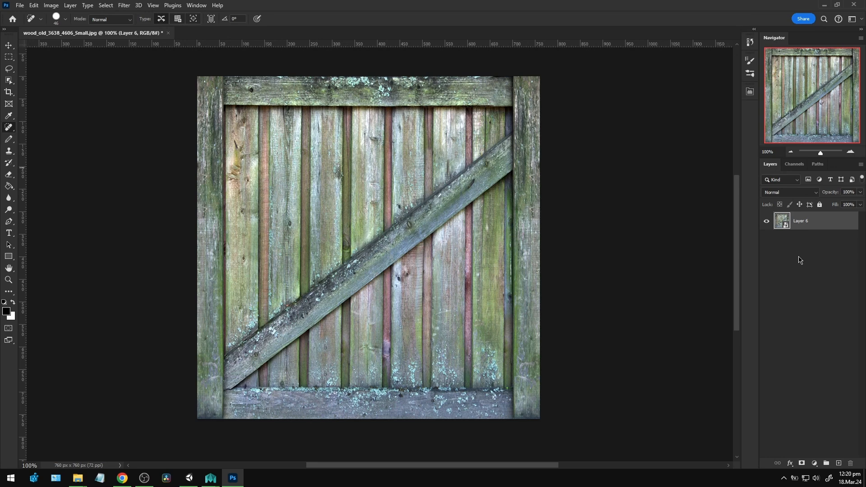
- Open the contents of the Layer 6 smart object to view its original layers, and close them again
double_click(786, 227)
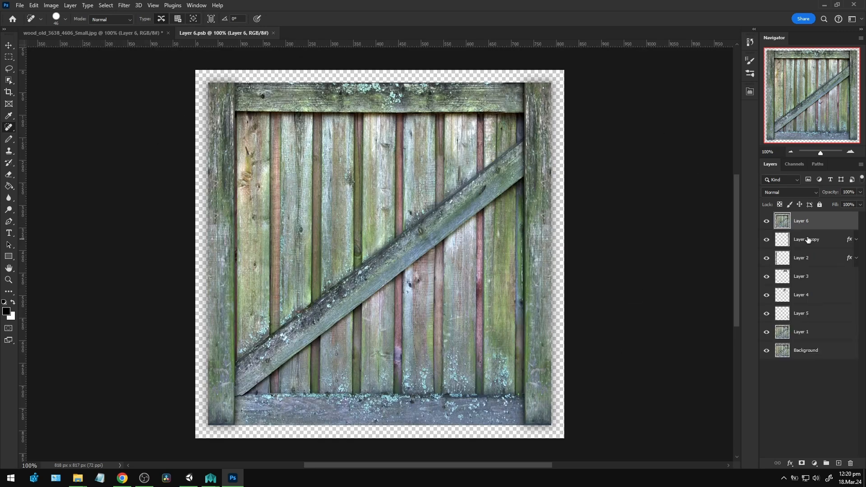
left_click(273, 33)
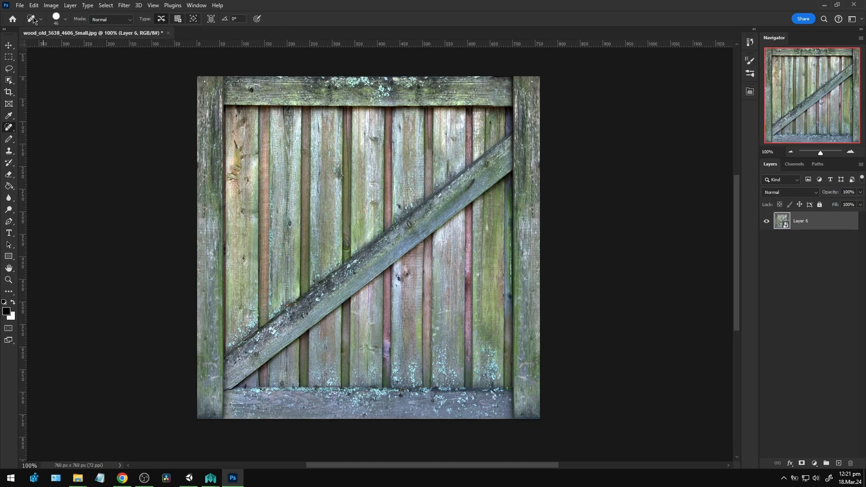
- Create a new document 128 pixels wide and 256 pixels high at 72 ppi with a white background
left_click(20, 5)
left_click(27, 15)
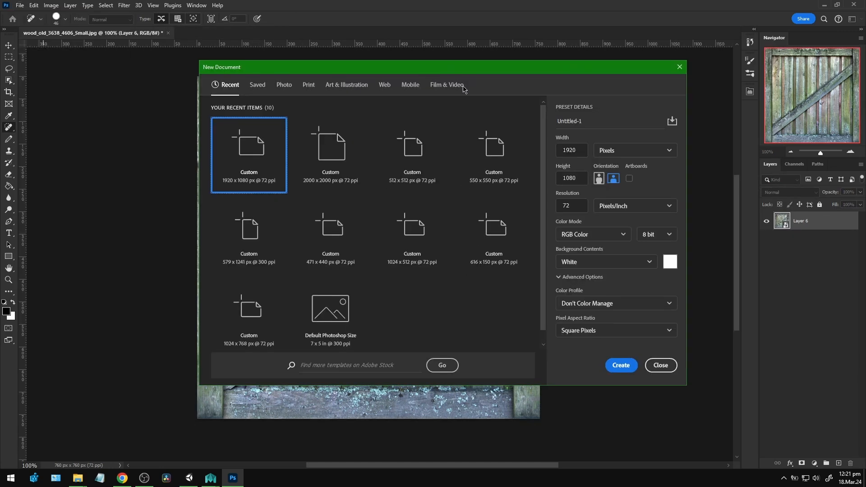
left_click_drag(579, 150, 560, 151)
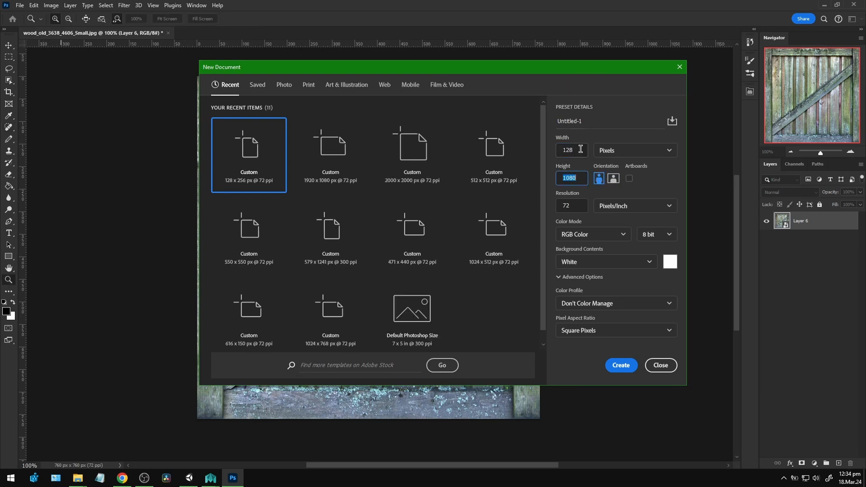
left_click(629, 367)
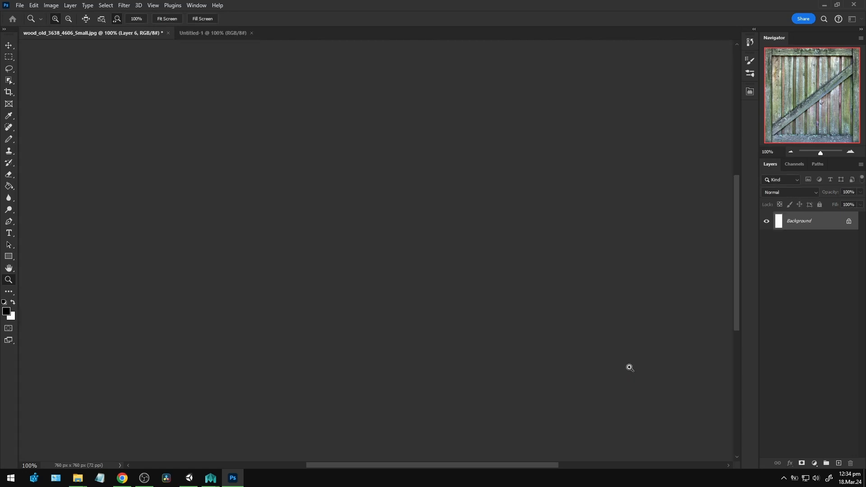
left_click(379, 251)
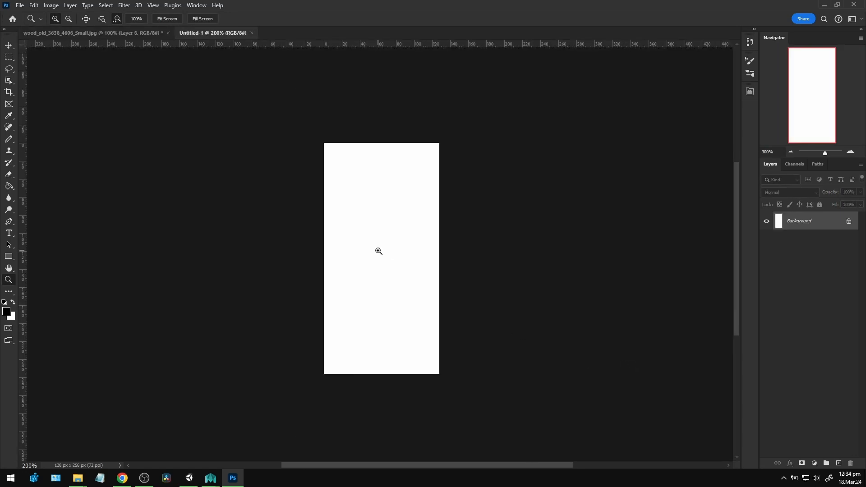
left_click(378, 251)
scroll(400, 255, "down", 1)
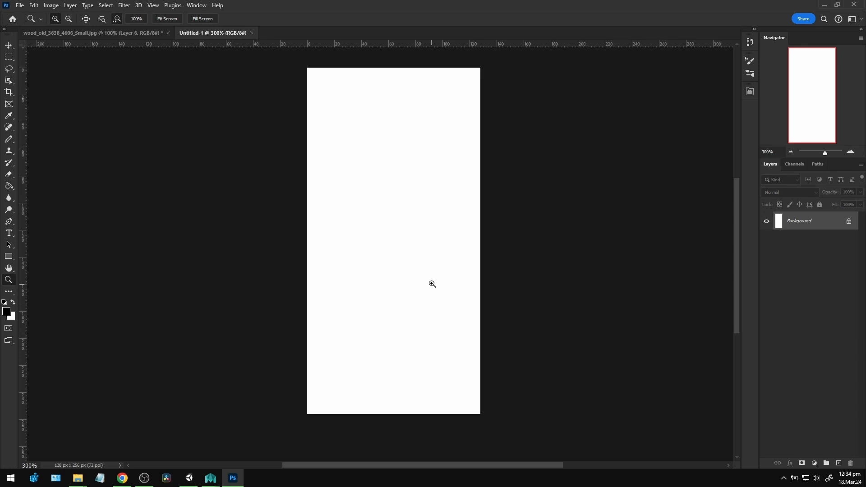
- Copy the Layer 6 crate smart object from wood_old_3638_4606_Small.jpg into the new 128 x 256 document
left_click(141, 33)
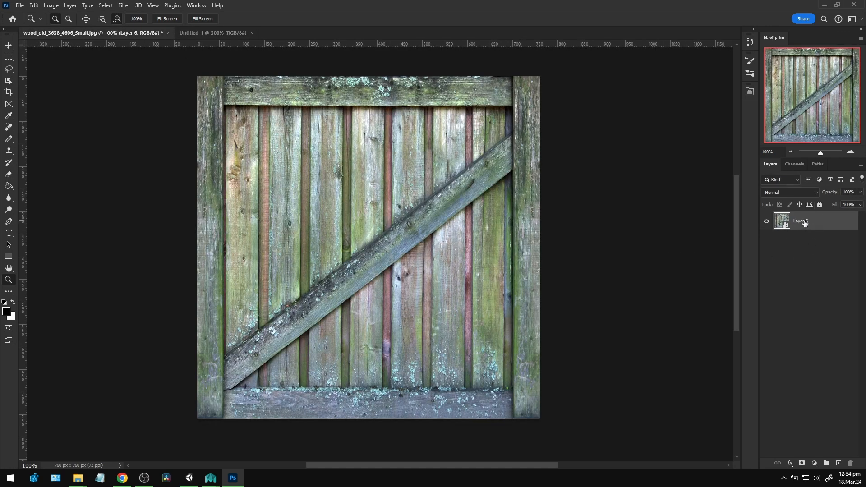
left_click(204, 33)
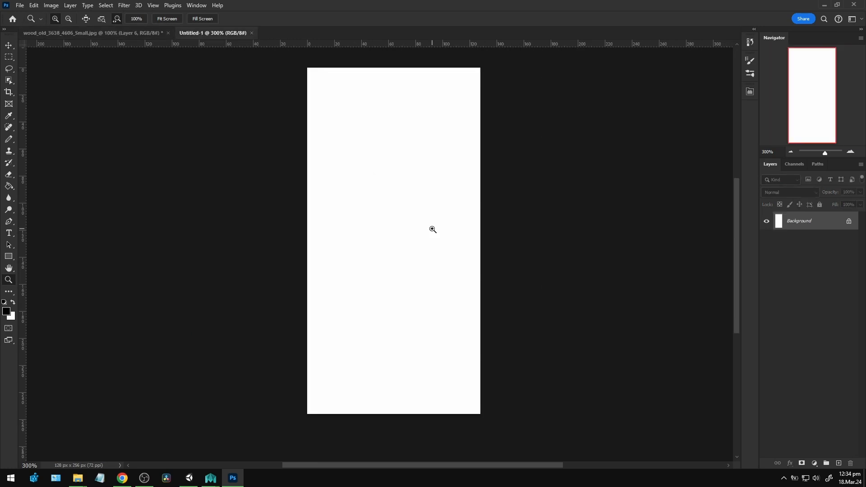
left_click_drag(431, 231, 429, 233)
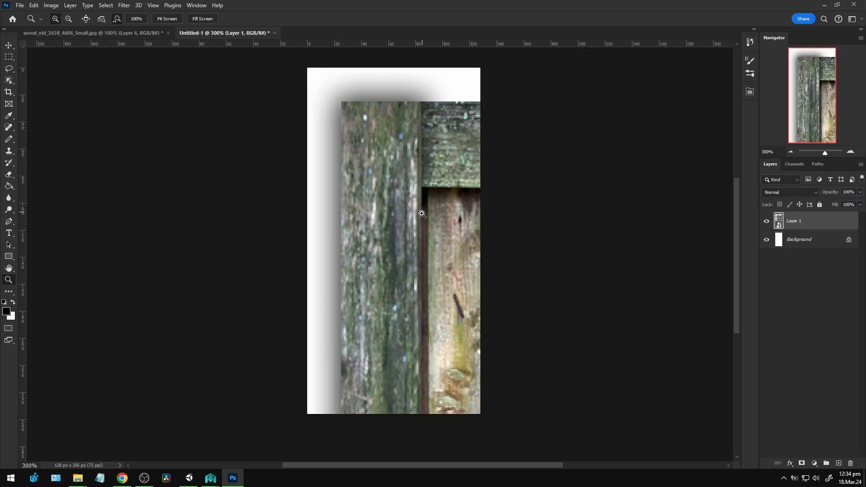
- Scale the pasted crate on Layer 1 down to 20.80% and place it in the lower part of the canvas
left_click(425, 246, "alt")
left_click(426, 247, "alt")
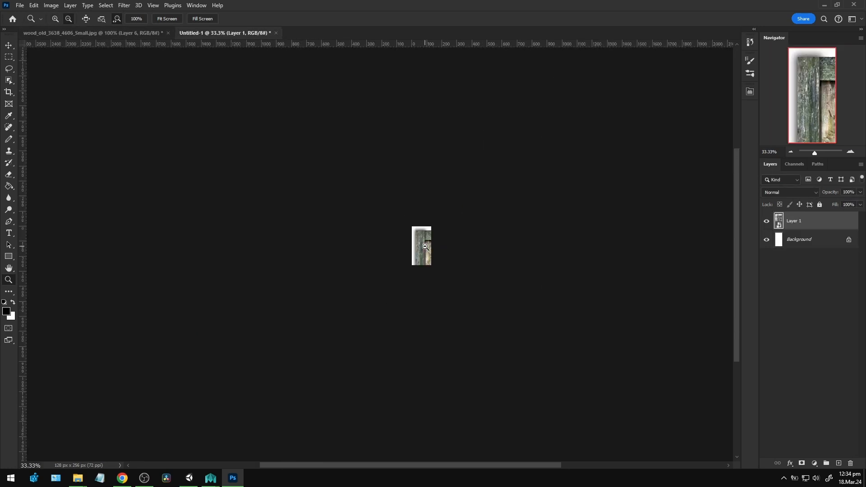
key("ctrl+t")
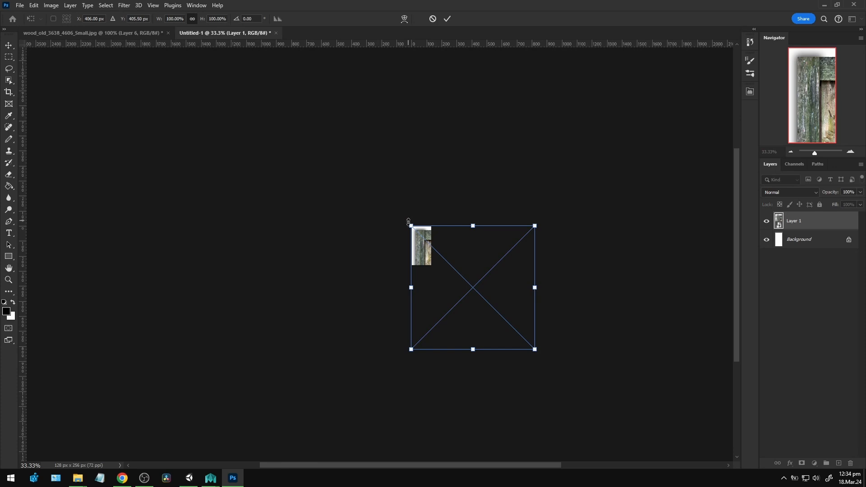
left_click_drag(411, 225, 485, 299)
left_click_drag(508, 319, 426, 253)
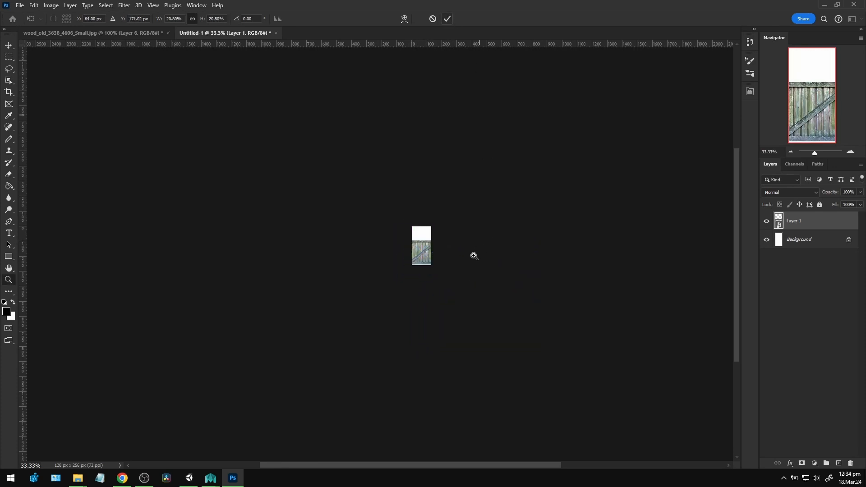
key("Return")
left_click(425, 255)
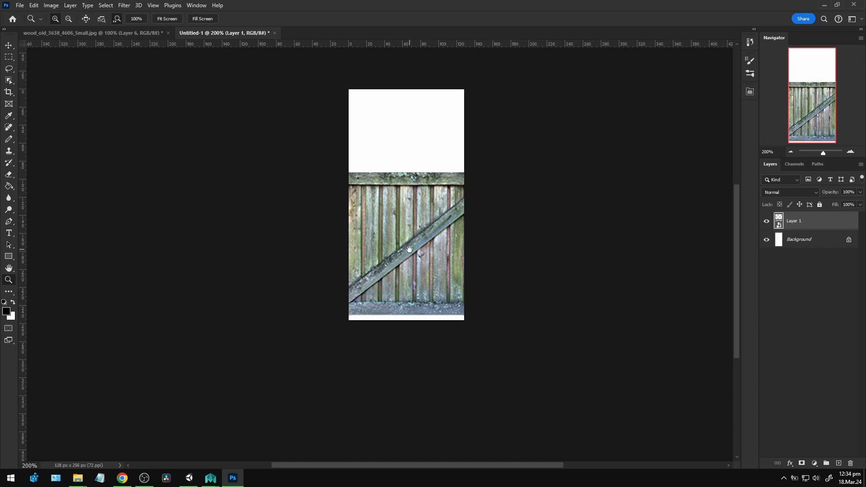
- Place a horizontal guide at the vertical middle of the canvas, hiding Layer 1 only while positioning it
left_click_drag(410, 249, 417, 263)
left_click(767, 221)
left_click_drag(386, 43, 423, 219)
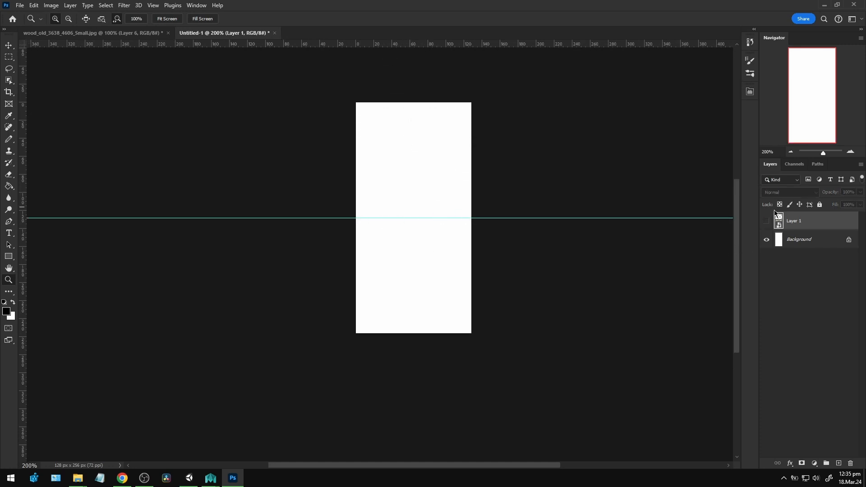
left_click(767, 223)
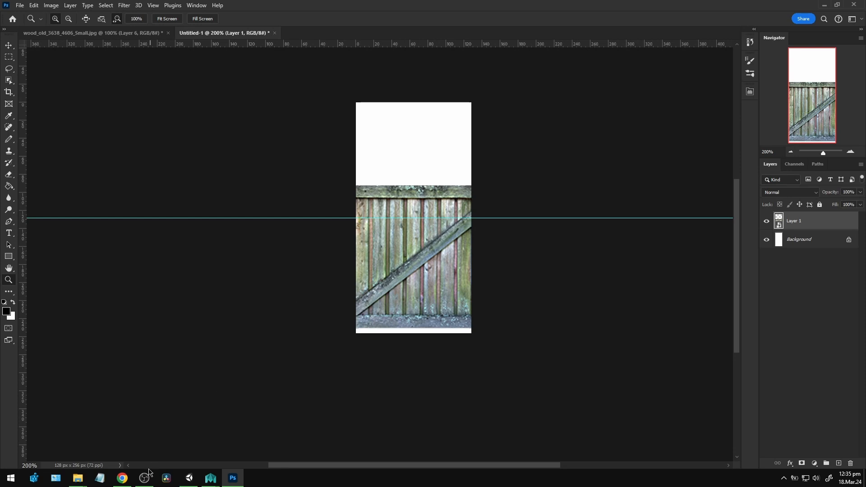
- Move the crate below the horizontal guide and scale it to 17.22% to fill the lower half of the canvas
key("ctrl+t")
left_click_drag(378, 251, 392, 284)
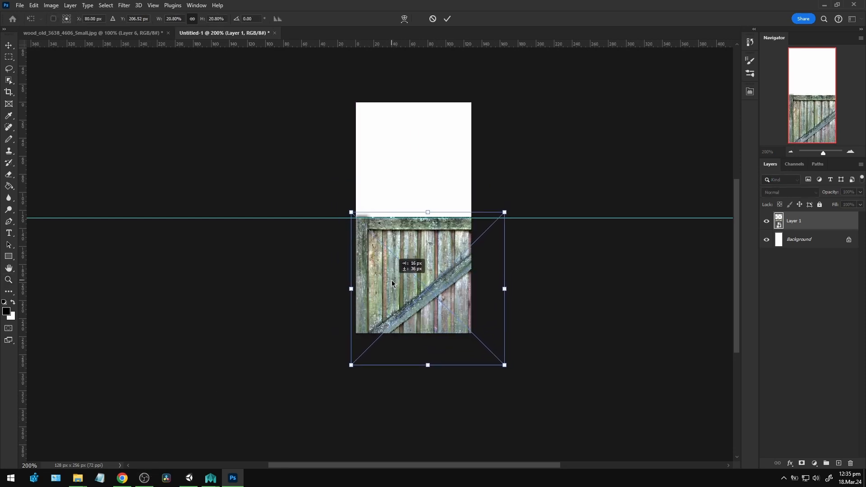
left_click_drag(504, 365, 476, 344)
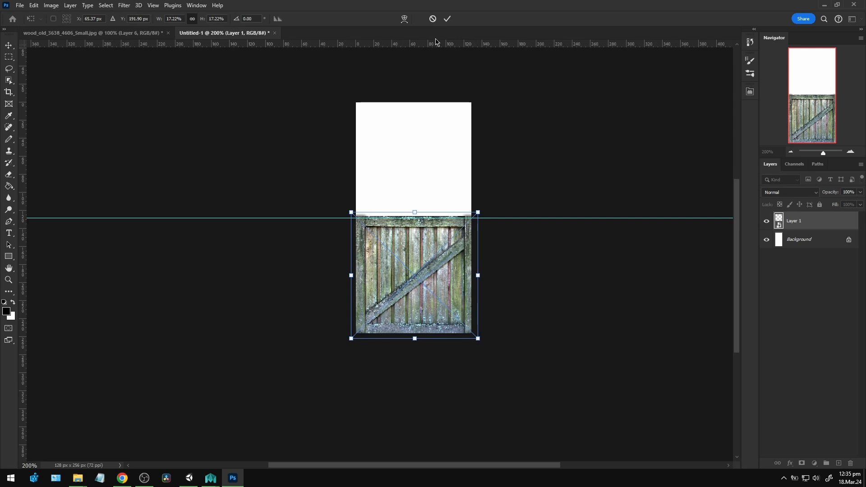
left_click(447, 19)
- Fine-tune the crate's scale to 17.04% against the guide and canvas edges, and nudge it one pixel to the left
key("z")
left_click(415, 293)
left_click_drag(419, 290, 420, 274)
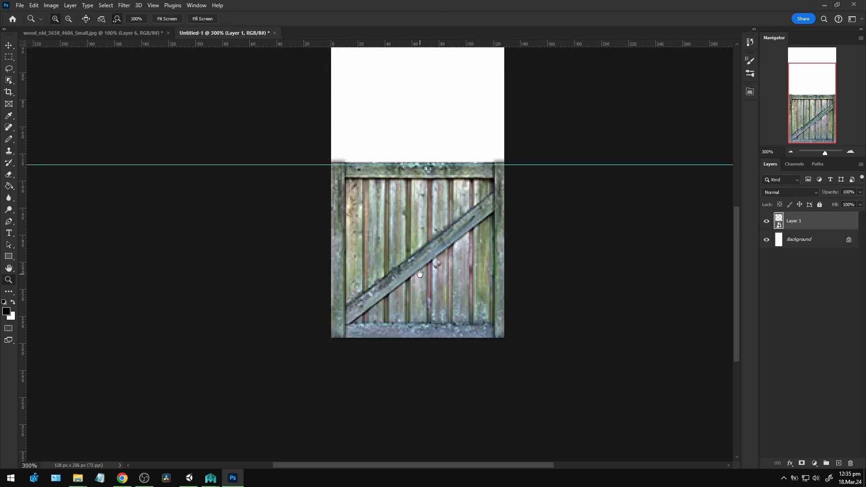
left_click(419, 273)
key("ctrl+t")
left_click_drag(293, 118, 296, 126)
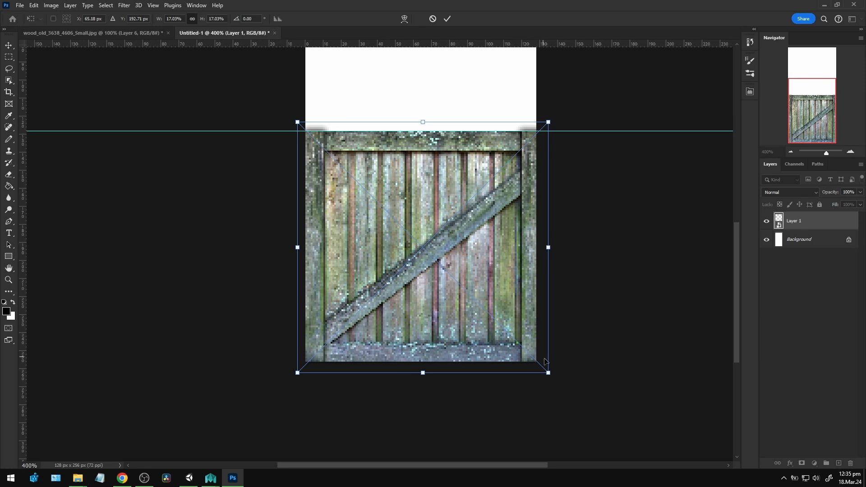
left_click_drag(548, 373, 551, 377)
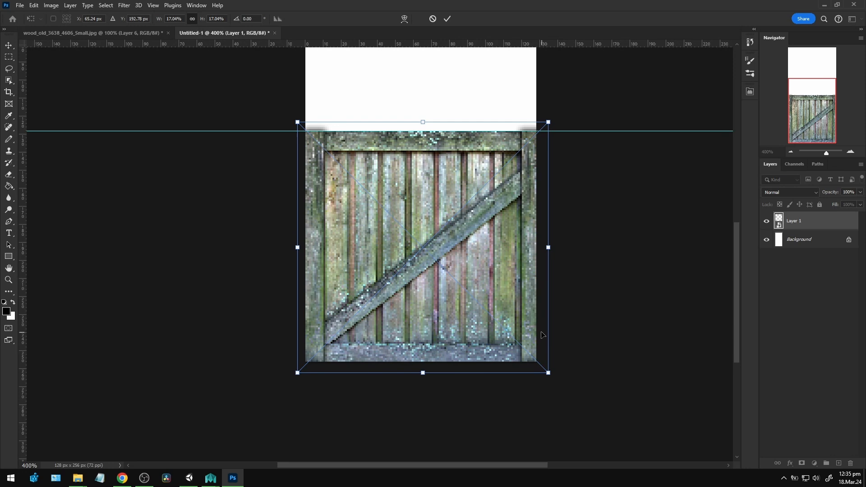
left_click(447, 18)
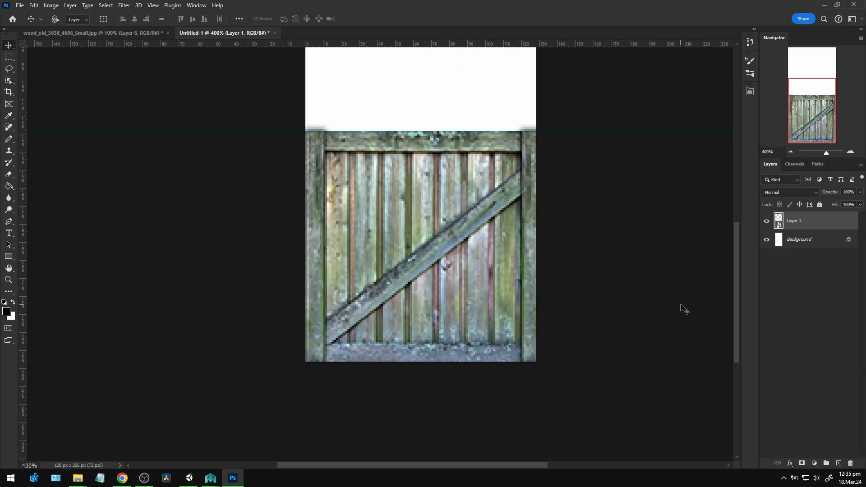
key("Left")
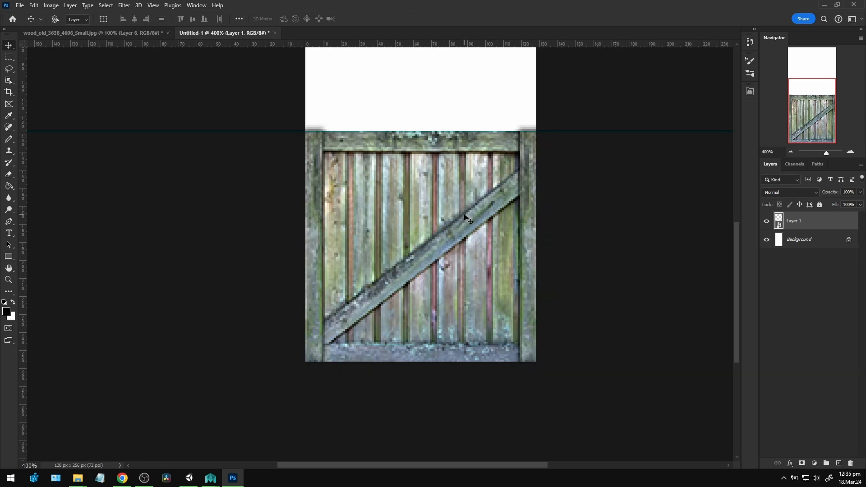
- Mask Layer 1 to a rectangular selection of the canvas half below the guide
key("z")
left_click_drag(460, 248, 428, 294)
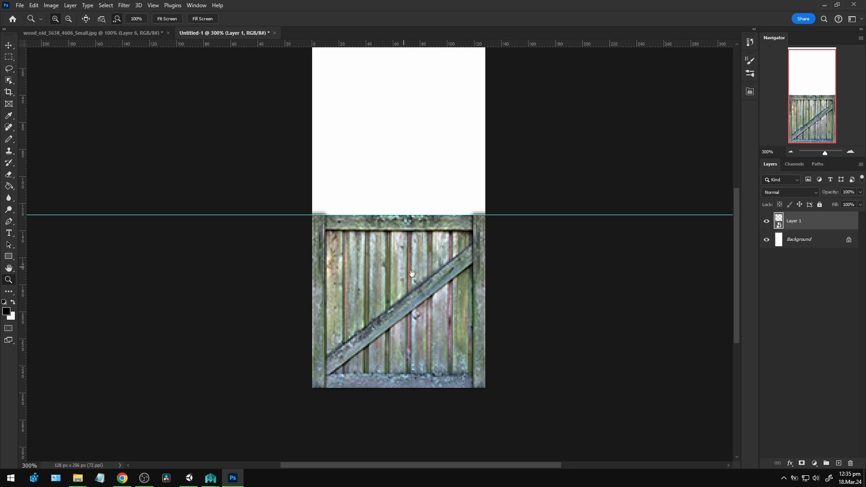
left_click_drag(670, 228, 667, 254)
key("m")
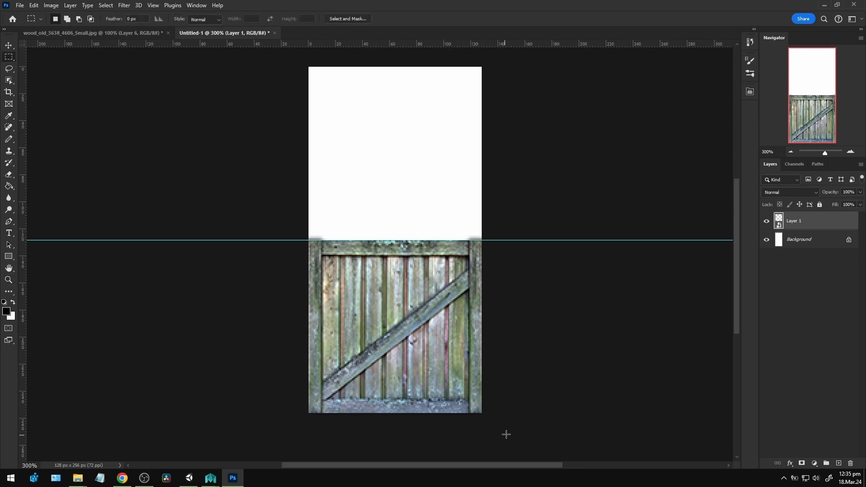
left_click_drag(506, 435, 258, 242)
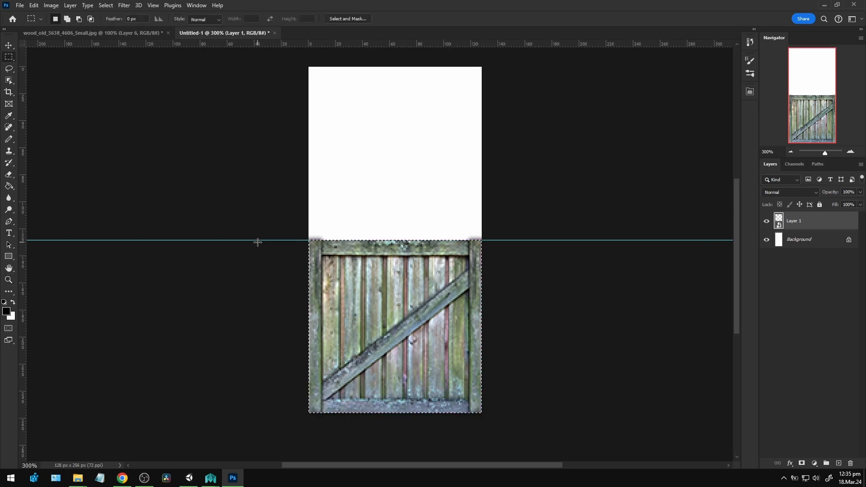
left_click(802, 464)
- Toggle the grid on and off, and hide the guides
key("ctrl+'")
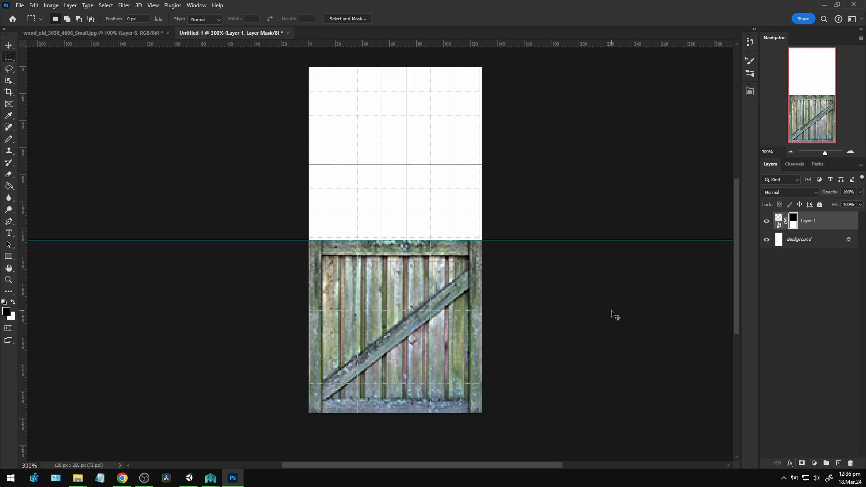
key("ctrl+'")
key("ctrl+;")
- Examine the masked crate texture at several zoom levels to judge its detail and edges
scroll(491, 267, "down", 2)
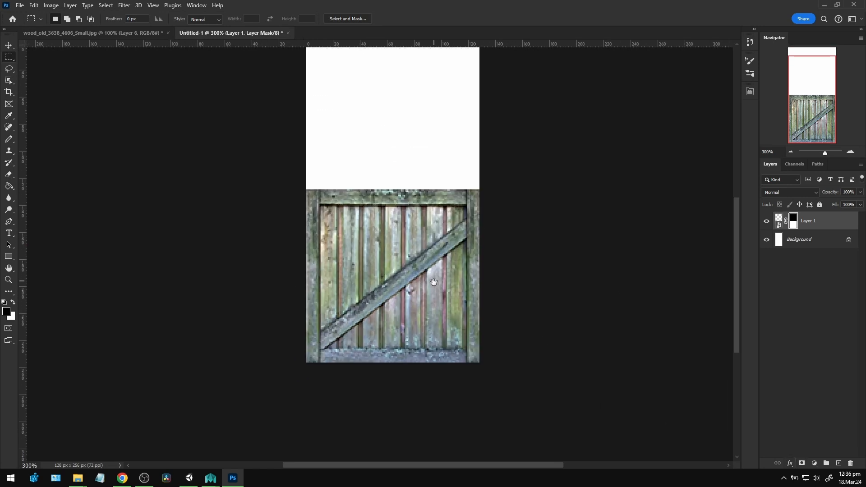
key("z")
left_click(358, 264, "alt")
left_click(359, 264, "alt")
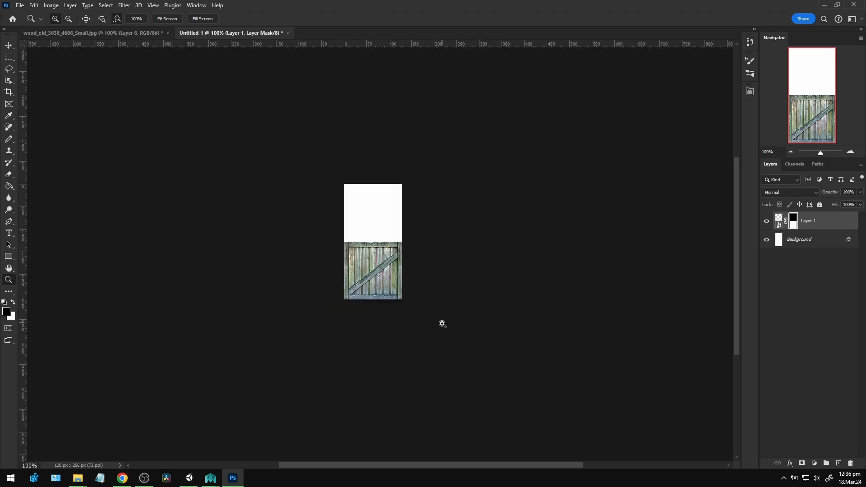
left_click(375, 277, "alt")
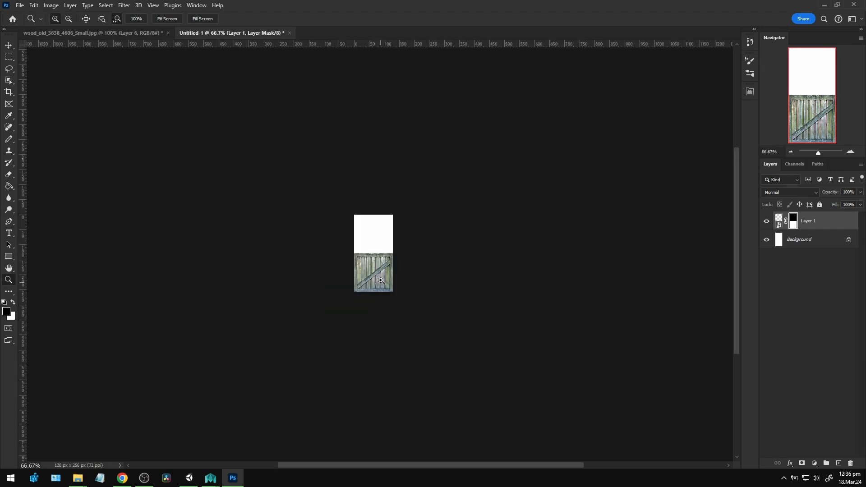
left_click(378, 276)
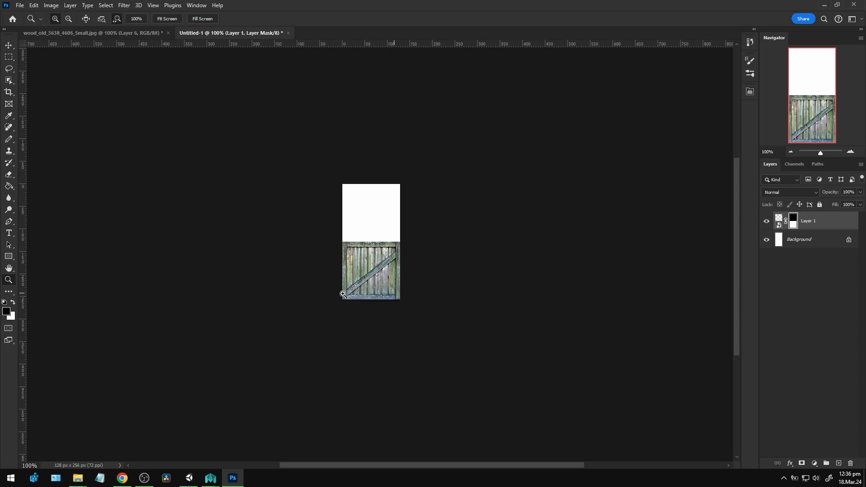
left_click(374, 272)
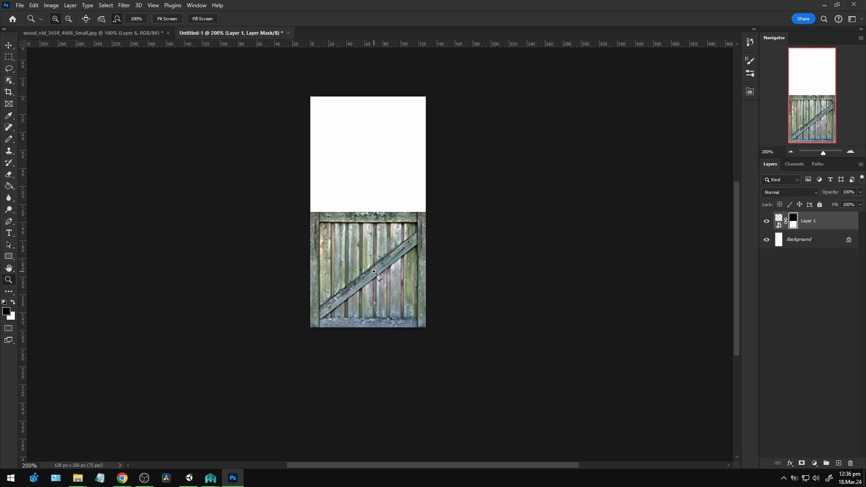
left_click(374, 271)
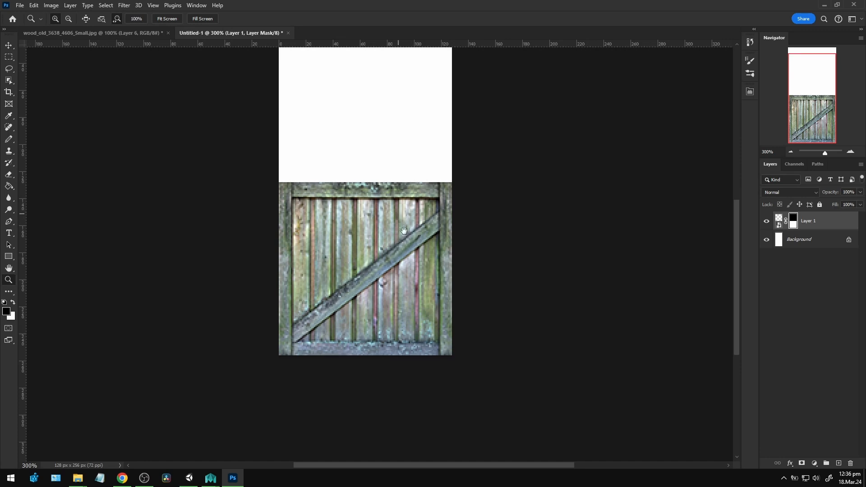
scroll(316, 234, "up", 2)
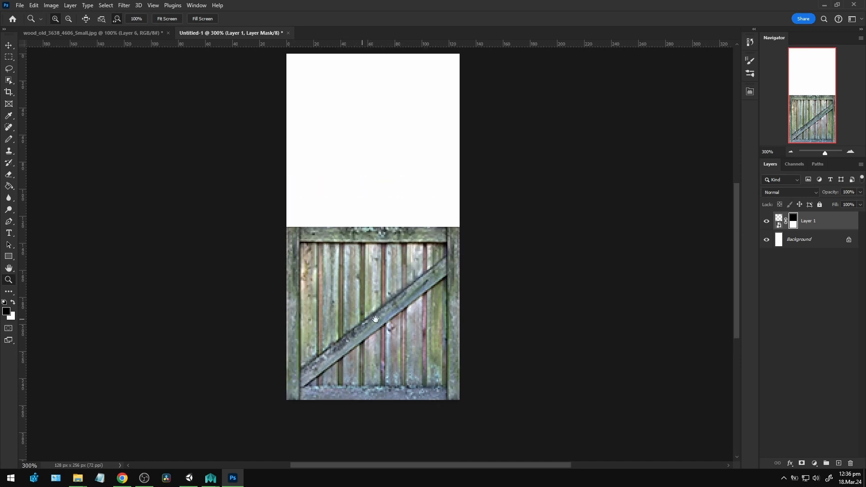
scroll(442, 276, "down", 1)
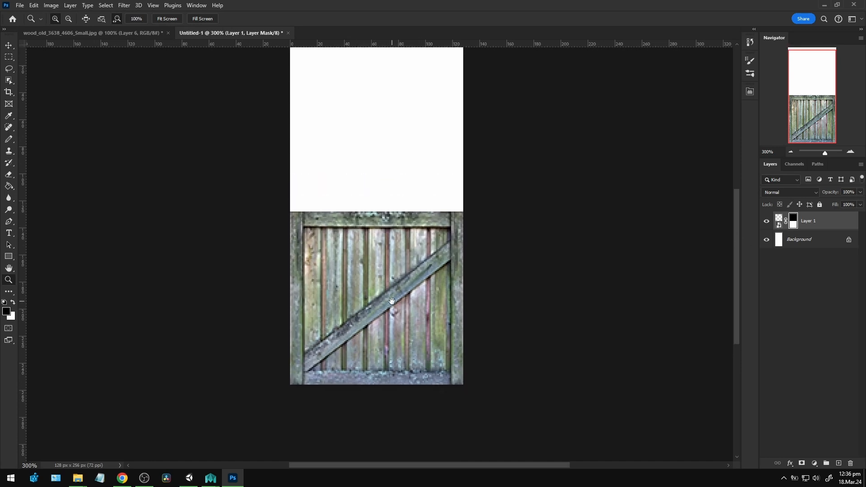
- Close the wood_old_3638_4606_Small.jpg document without saving its changes
left_click(130, 35)
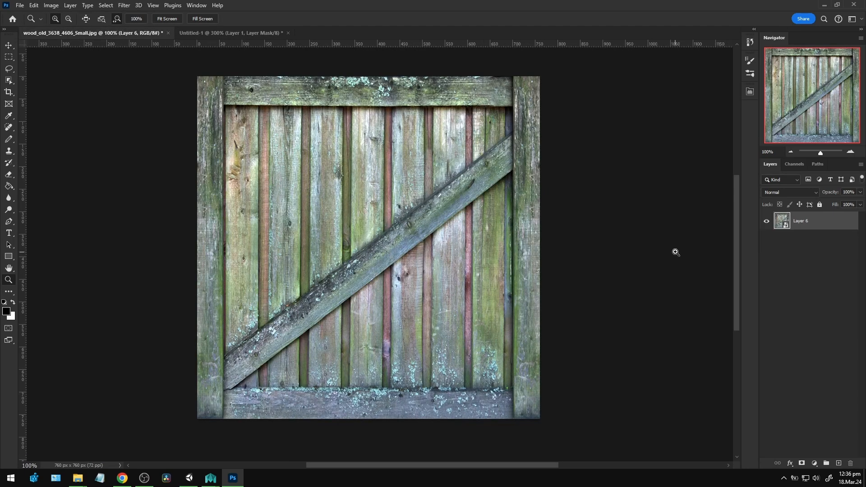
left_click(192, 34)
left_click(168, 33)
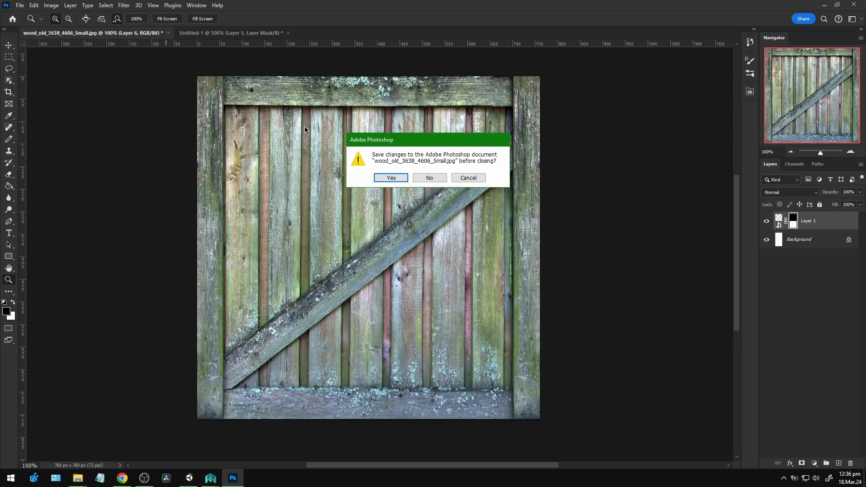
left_click(417, 177)
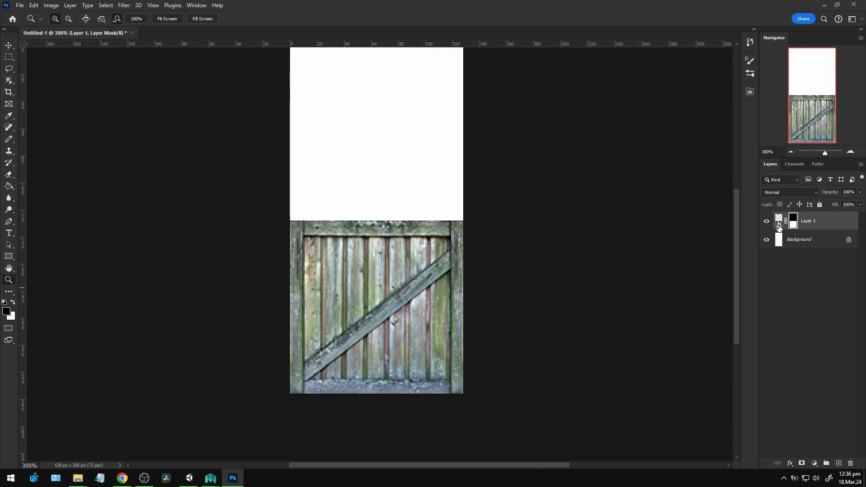
- Open the contents of the Layer 1 smart object for editing and compare them with the texture sheet
double_click(779, 226)
scroll(350, 213, "down", 1)
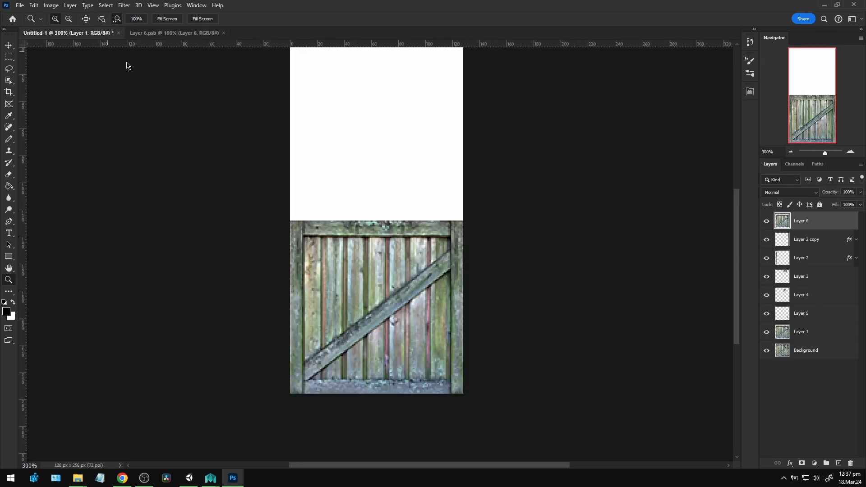
left_click(69, 34)
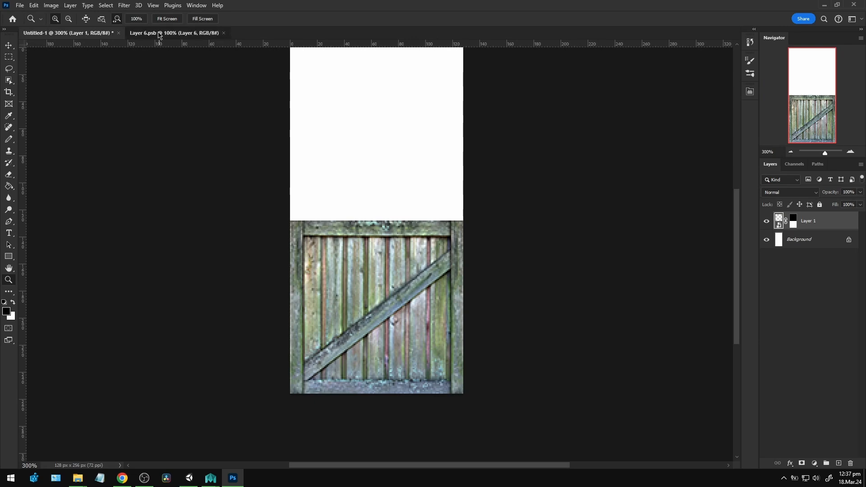
left_click(160, 35)
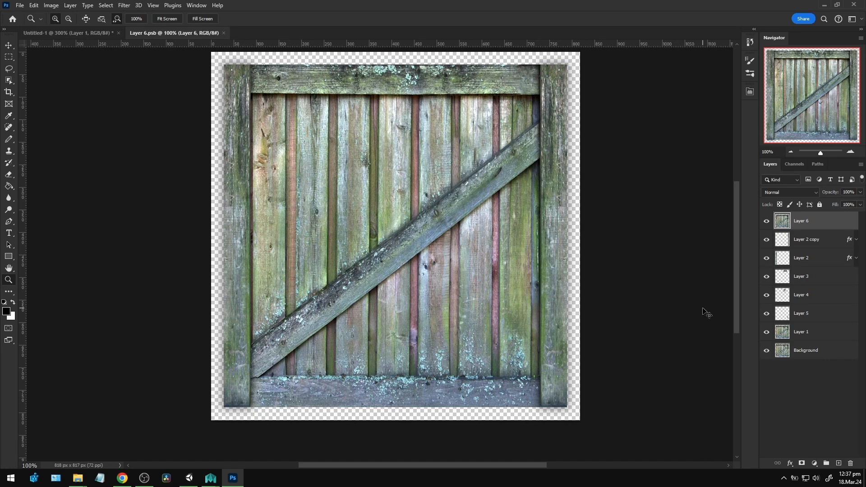
- Add a new layer named Color Fix above Layer 6
key("ctrl+shift+n")
type("Color Fix")
key("Return")
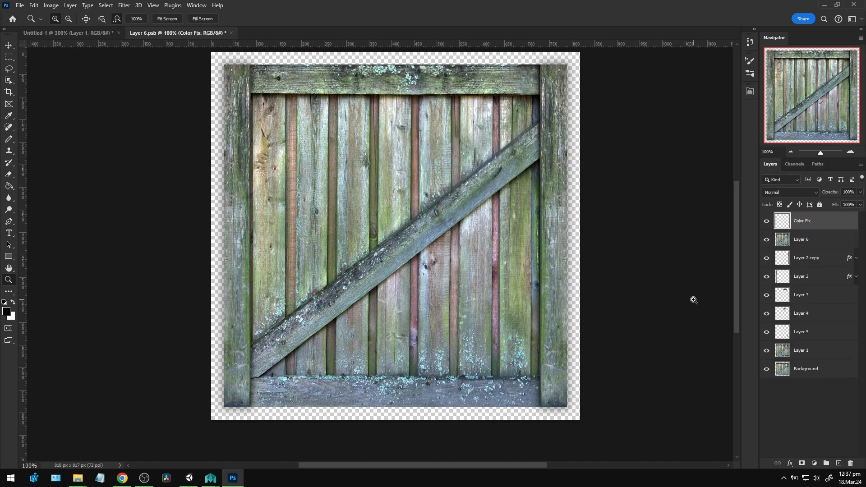
- Paint olive green sampled from the wood over the crate's lower planks and bottom board on Color Fix, using a soft 337 px brush
key("b")
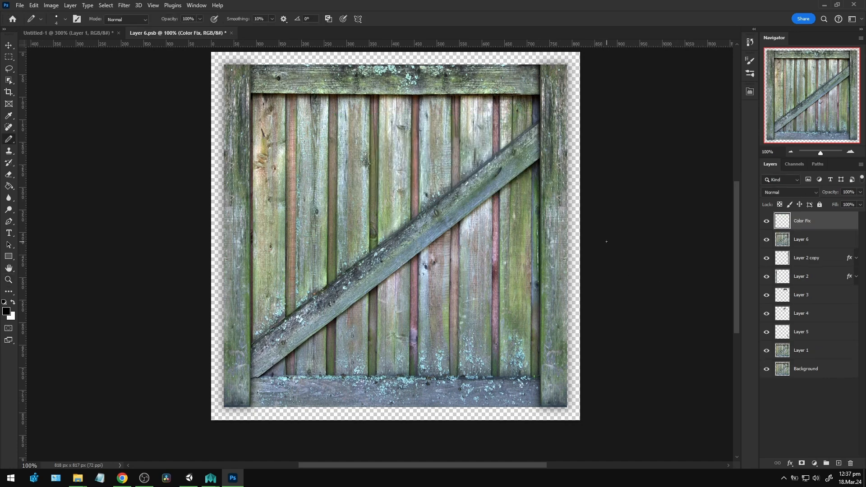
left_click_drag(530, 191, 523, 231)
left_click_drag(364, 242, 381, 241, "alt")
key("b")
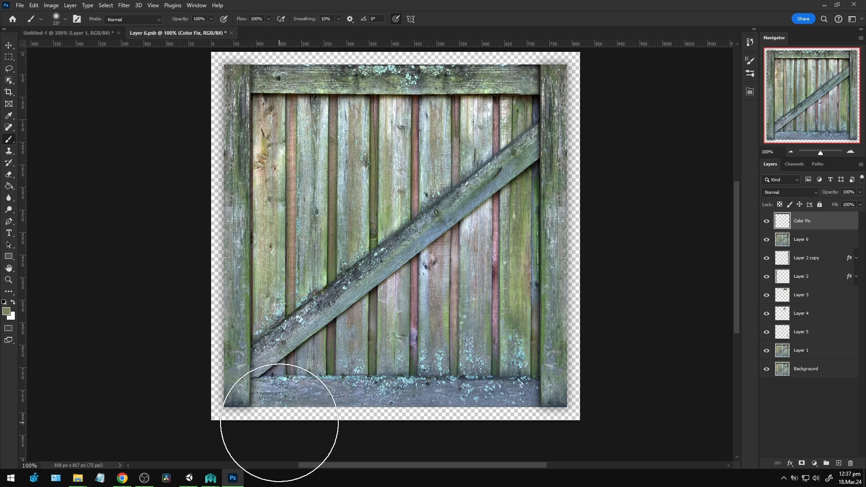
mouse_move(269, 409)
left_mouse_down()
mouse_move(283, 378)
mouse_move(436, 272)
mouse_move(296, 389)
mouse_move(393, 413)
mouse_move(502, 416)
mouse_move(510, 397)
left_mouse_up()
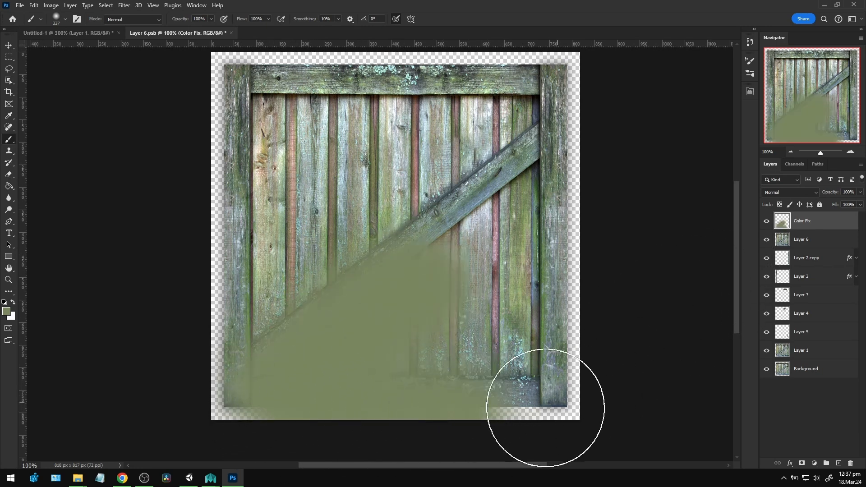
mouse_move(528, 425)
left_mouse_down()
mouse_move(473, 410)
mouse_move(487, 406)
left_mouse_up()
left_click_drag(563, 415, 415, 416)
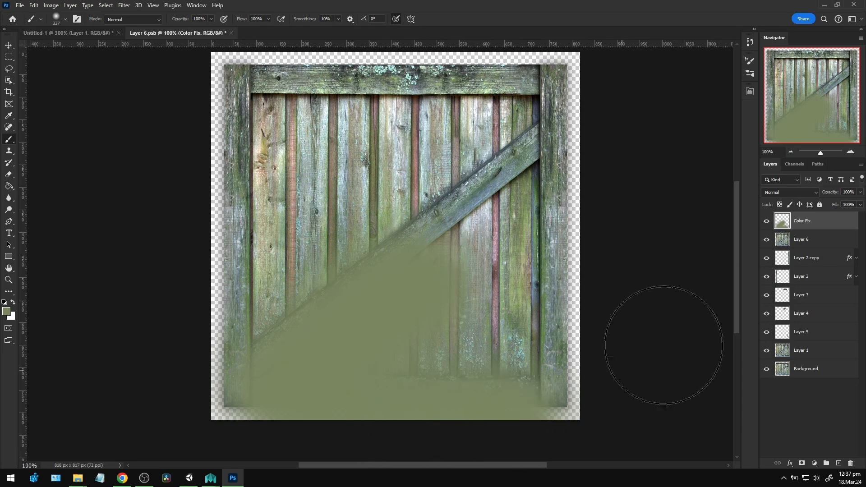
- Try different blend modes on the Color Fix layer, settling on Color with 49% opacity
left_click(802, 192)
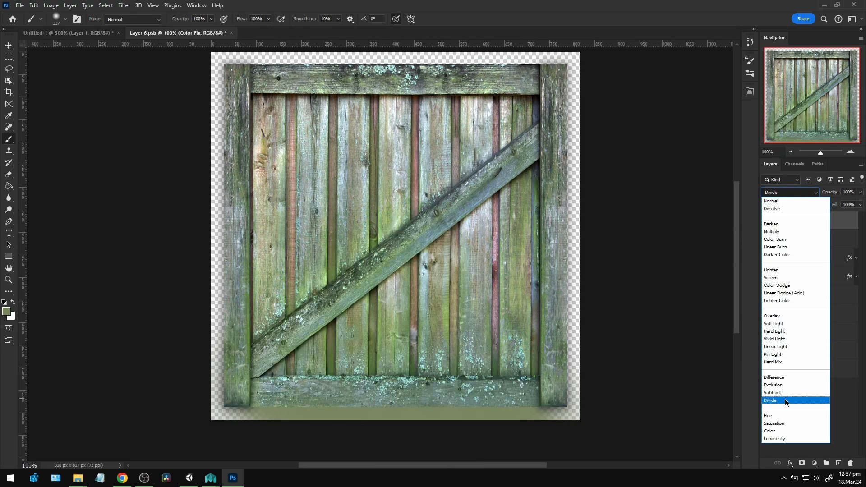
left_click(775, 434)
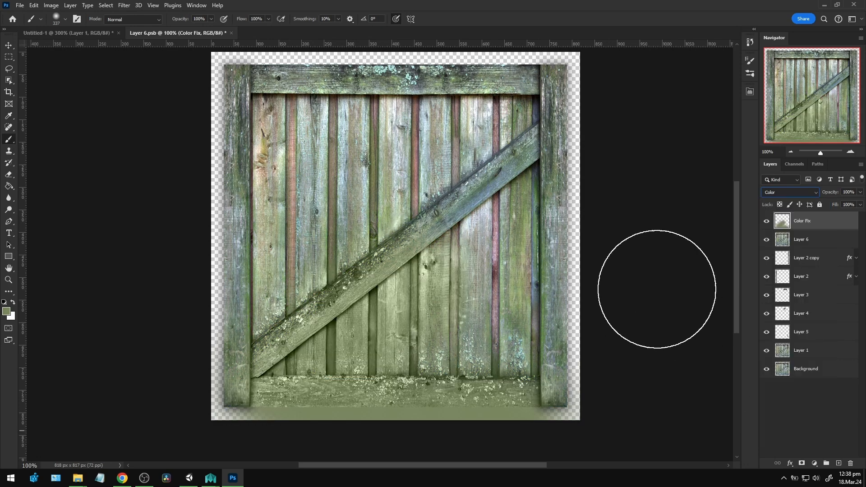
left_click(860, 196)
left_click_drag(850, 205, 838, 206)
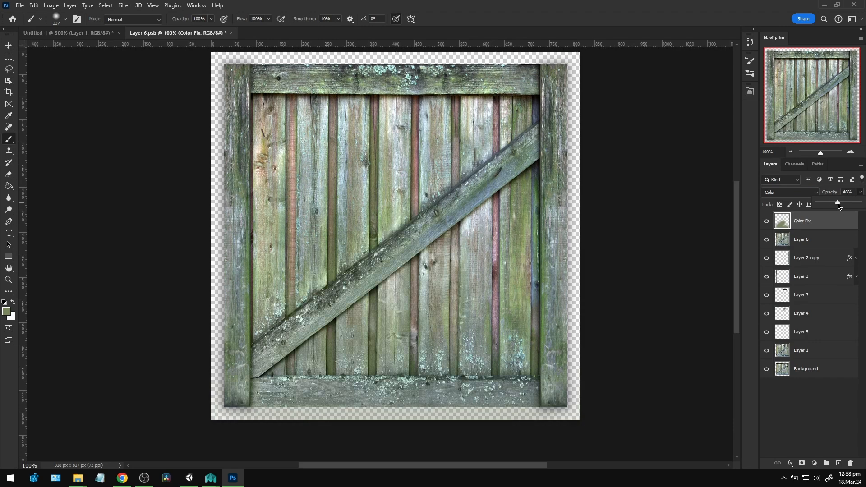
left_click(814, 195)
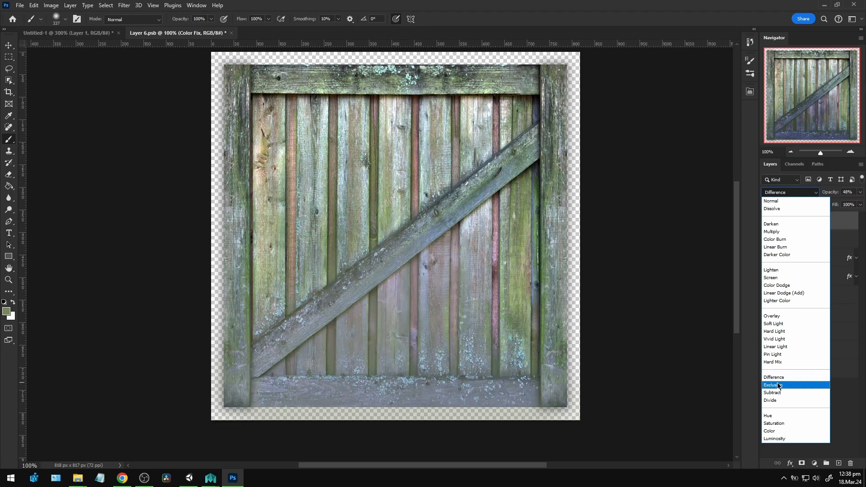
left_click(774, 432)
left_click(860, 193)
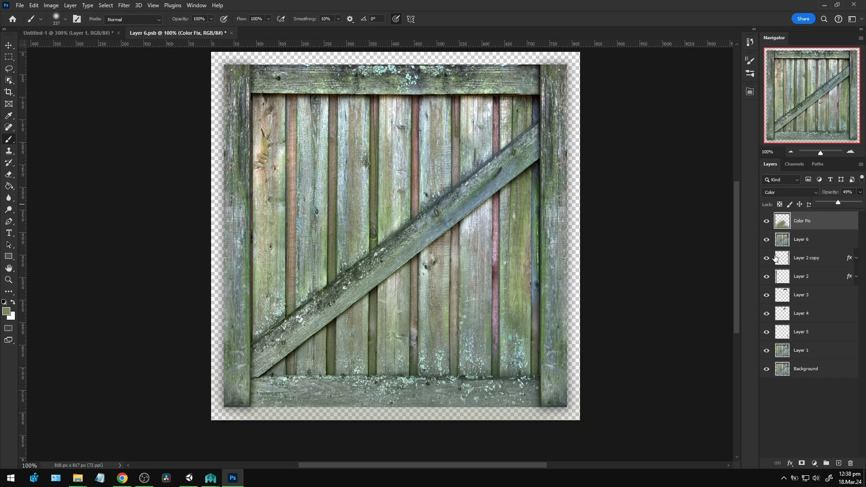
- Save the smart object contents and check the color correction in the Untitled-1 texture sheet
key("ctrl+s")
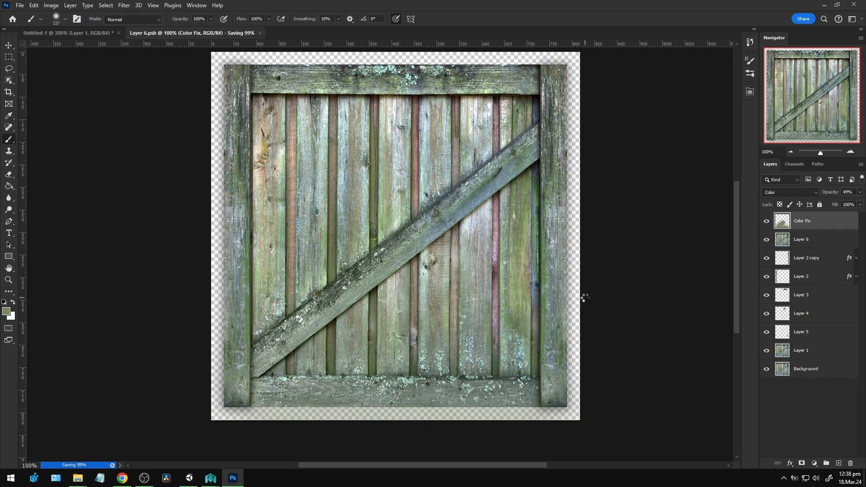
left_click(87, 33)
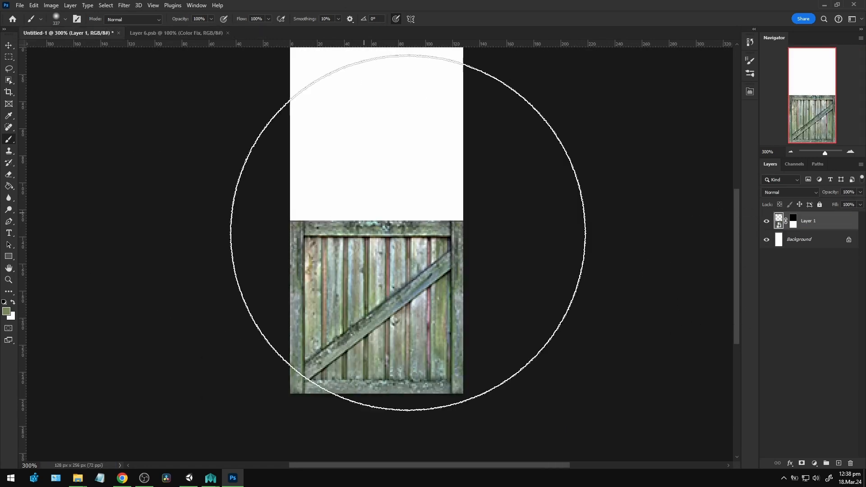
left_click_drag(369, 234, 153, 262)
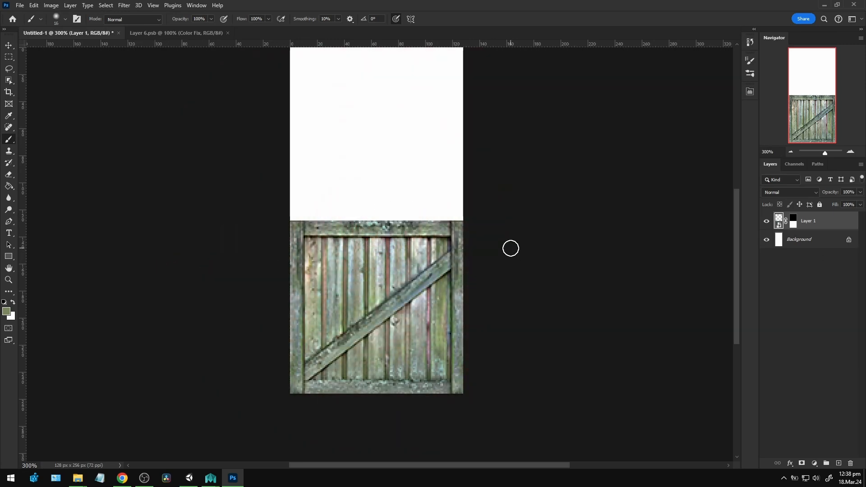
- Lower the Color Fix layer's opacity to 37% in the smart object, save it, and check the result in the texture sheet
left_click(164, 33)
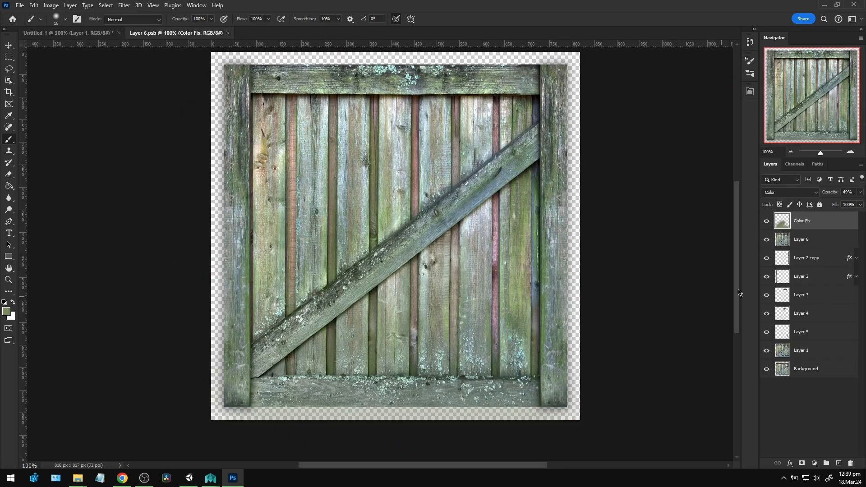
left_click(859, 194)
left_click_drag(839, 203, 833, 207)
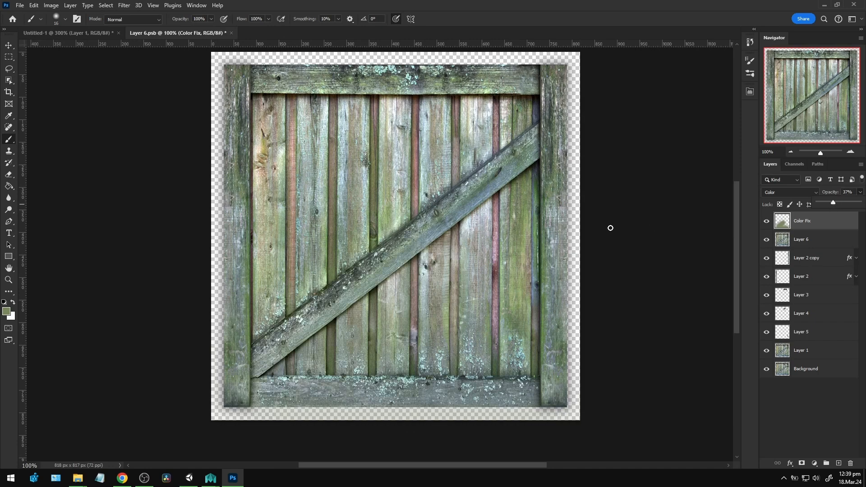
key("ctrl+Tab")
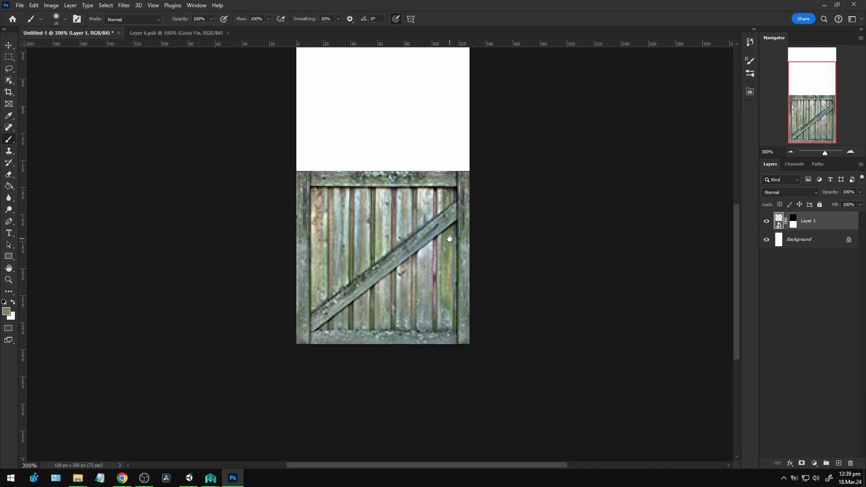
left_click_drag(450, 239, 458, 298)
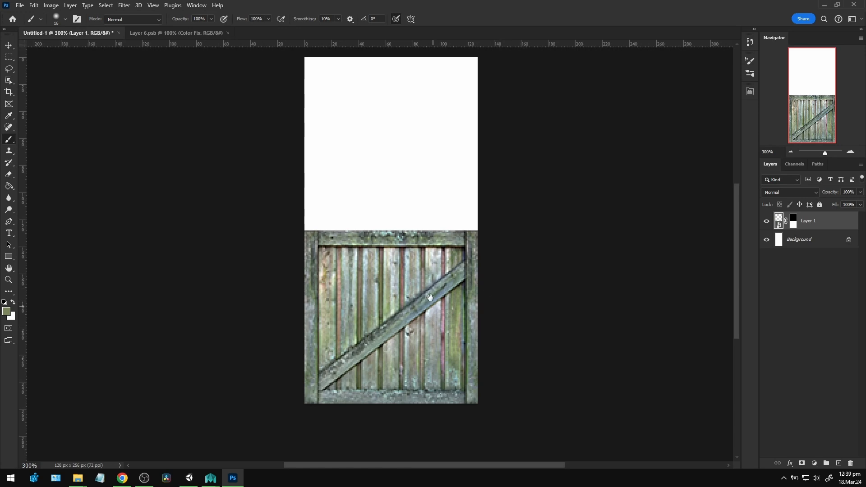
- Add a Brightness/Contrast adjustment layer above Color Fix in the smart object and lower its contrast to near the minimum
left_click(191, 33)
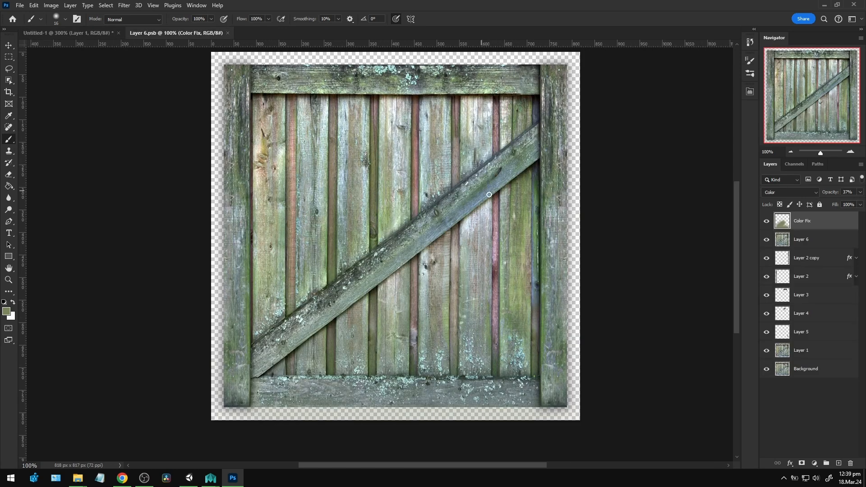
left_click_drag(437, 156, 430, 170)
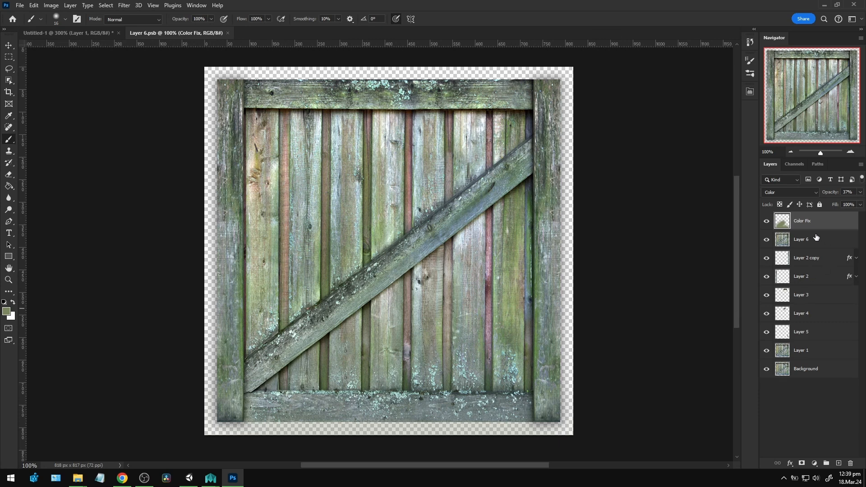
left_click(814, 463)
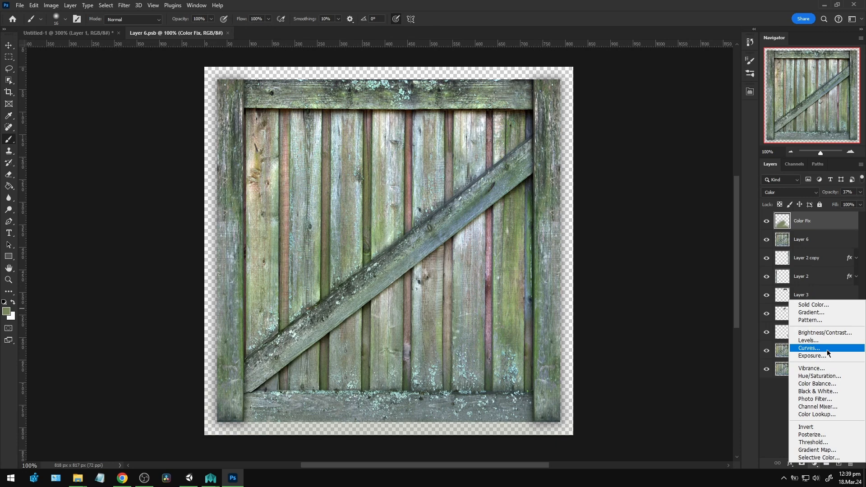
left_click(828, 334)
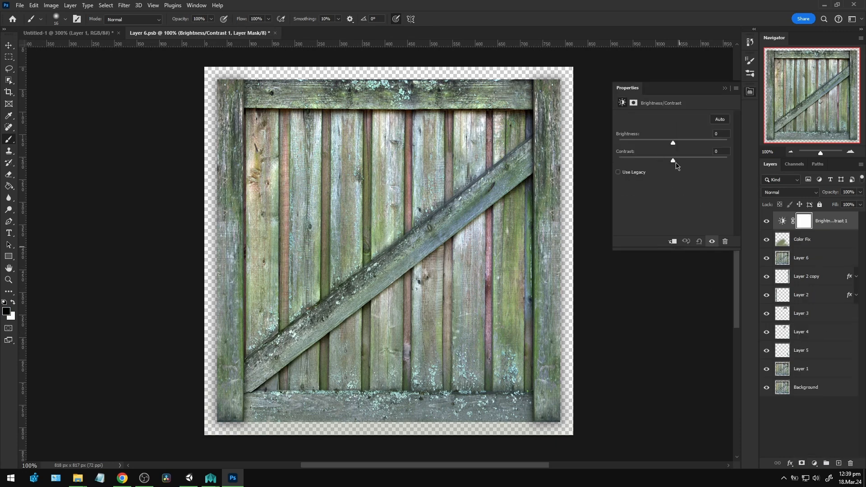
left_click_drag(676, 163, 608, 173)
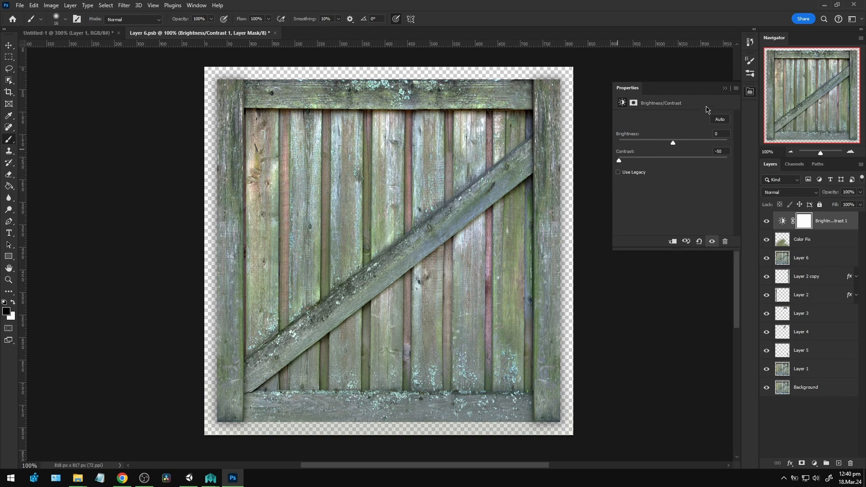
mouse_move(619, 161)
left_mouse_down()
mouse_move(648, 163)
mouse_move(613, 167)
mouse_move(650, 163)
mouse_move(609, 165)
left_mouse_up()
mouse_move(619, 161)
left_mouse_down()
mouse_move(637, 163)
mouse_move(627, 170)
left_mouse_up()
left_click(725, 89)
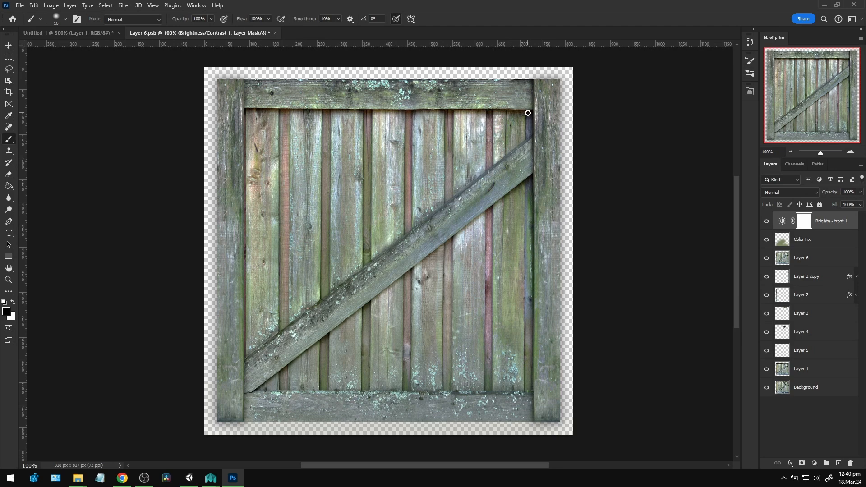
- Add a new empty layer between Color Fix and the Brightness/Contrast adjustment layer
key("z")
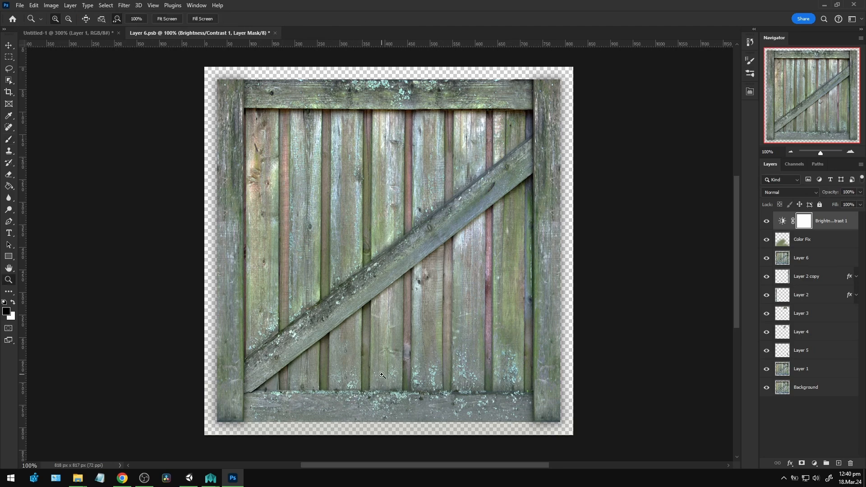
left_click(380, 376)
scroll(445, 329, "down", 3)
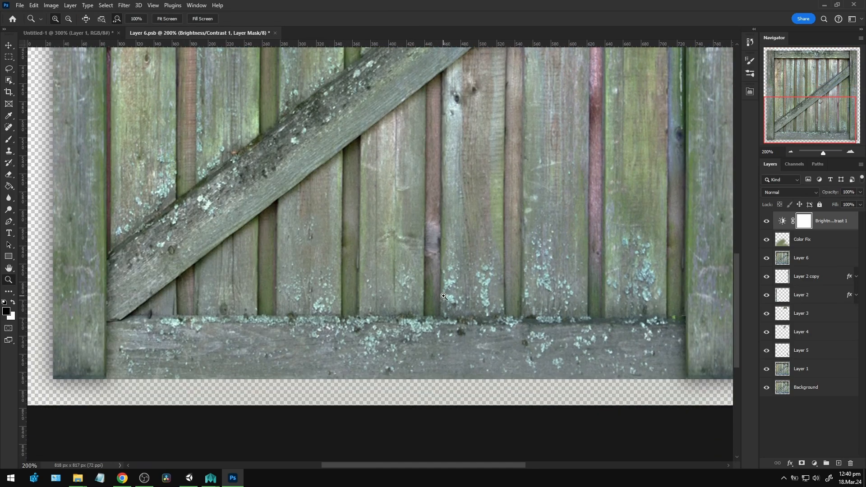
left_click(827, 240)
key("ctrl+shift+n")
key("Return")
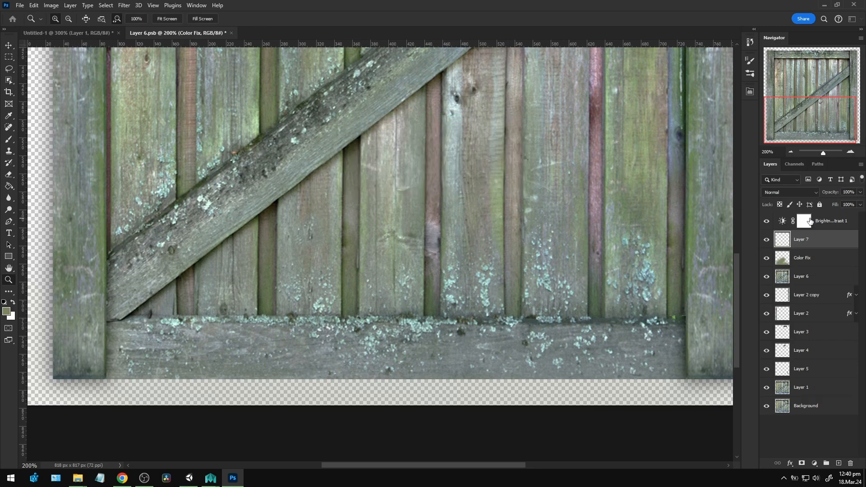
- Make a rectangular selection around the crate's bottom board, between the two side posts
key("m")
left_click_drag(73, 316, 651, 382)
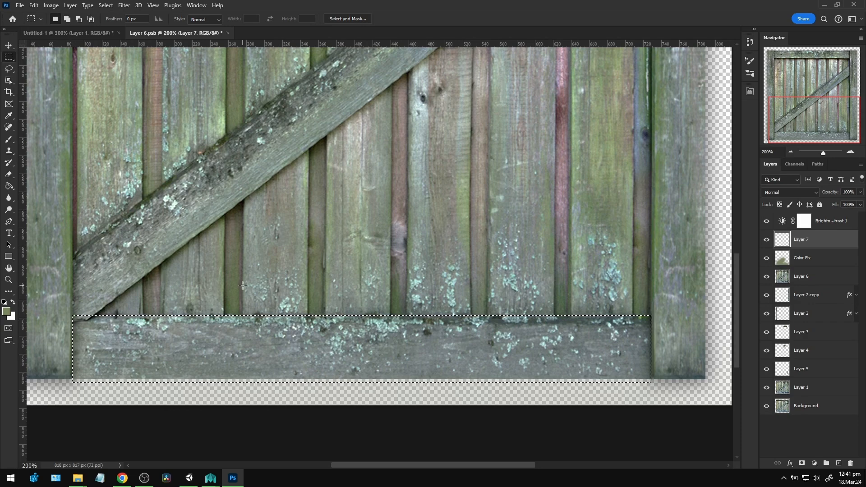
mouse_move(219, 285)
left_mouse_down()
mouse_move(233, 290)
mouse_move(180, 295)
mouse_move(173, 322)
mouse_move(163, 316)
left_mouse_up()
- Paint a soft black shadow just above the bottom board's upper edge on Layer 7, using a 37 px brush
key("b")
key("d")
right_click(10, 140)
left_click(36, 146)
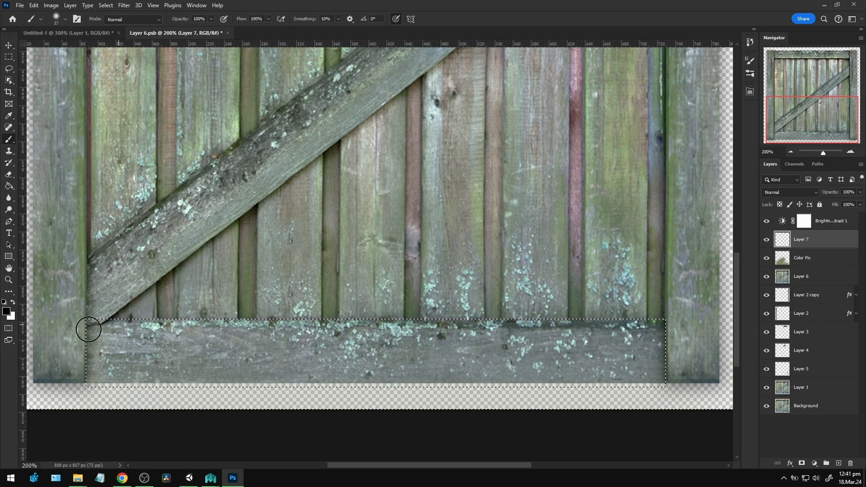
left_click_drag(177, 328, 697, 338)
left_click_drag(404, 362, 300, 359)
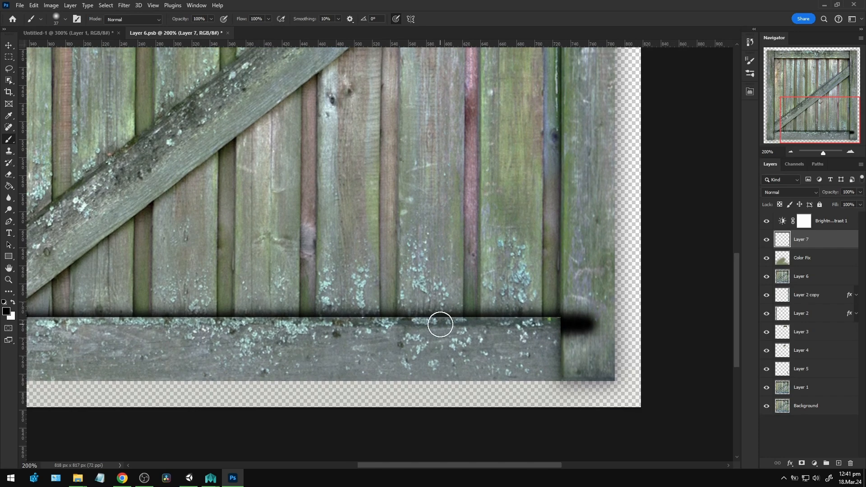
- Erase the stray shadow that spills onto the crate's right post on Layer 7 using a rectangular selection, and deselect
key("m")
mouse_move(606, 286)
left_mouse_down()
mouse_move(565, 370)
mouse_move(560, 408)
left_mouse_up()
key("Delete")
key("ctrl+d")
key("z")
left_click(353, 281, "alt")
left_click_drag(300, 235, 330, 296)
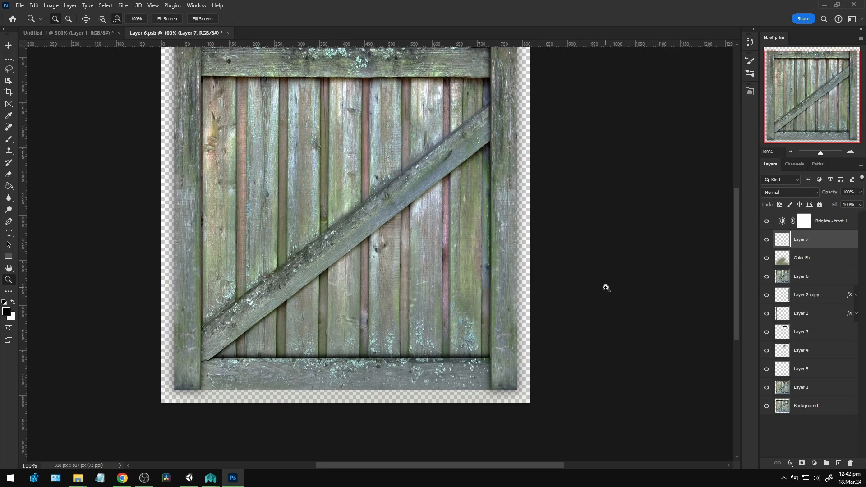
- Set Layer 7's blend mode to Overlay and its opacity to 74%
left_click(816, 193)
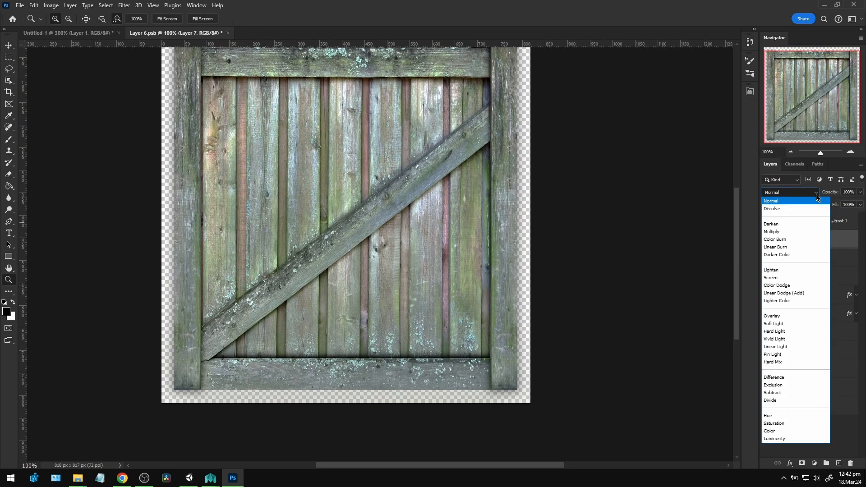
left_click(779, 231)
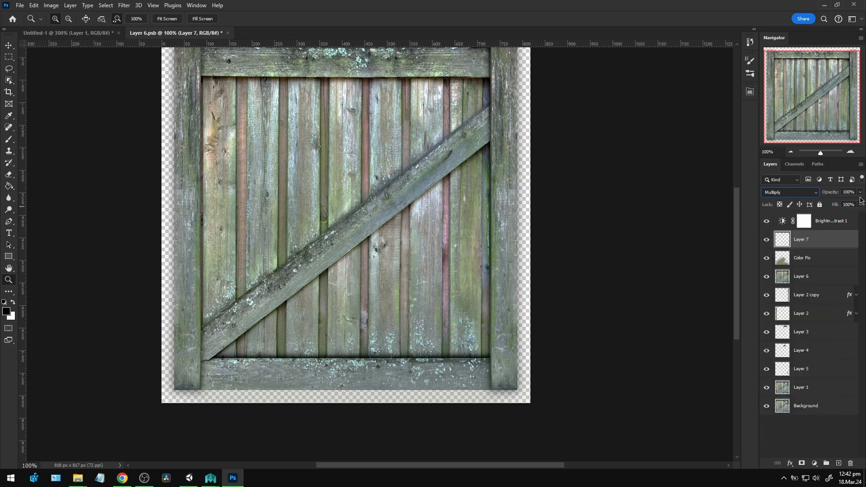
left_click_drag(861, 192, 849, 203)
left_click(790, 192)
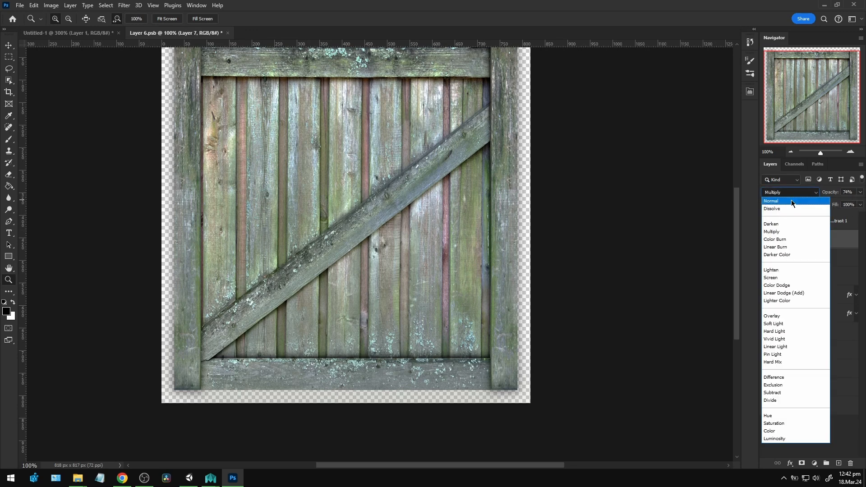
left_click(786, 316)
- Enlarge the shadow strip on Layer 7 with Free Transform and move it down along the bottom board's upper edge
key("ctrl+t")
left_click_drag(356, 351, 356, 344)
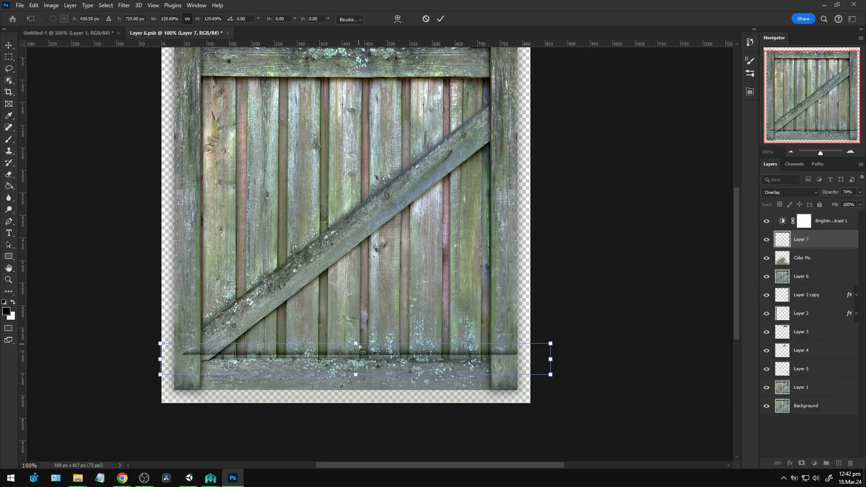
key("Return")
key("z")
left_click(316, 322)
key("v")
left_click_drag(402, 263, 403, 301)
key("z")
left_click(355, 285, "alt")
left_click(355, 285, "alt")
left_click_drag(397, 167, 387, 239)
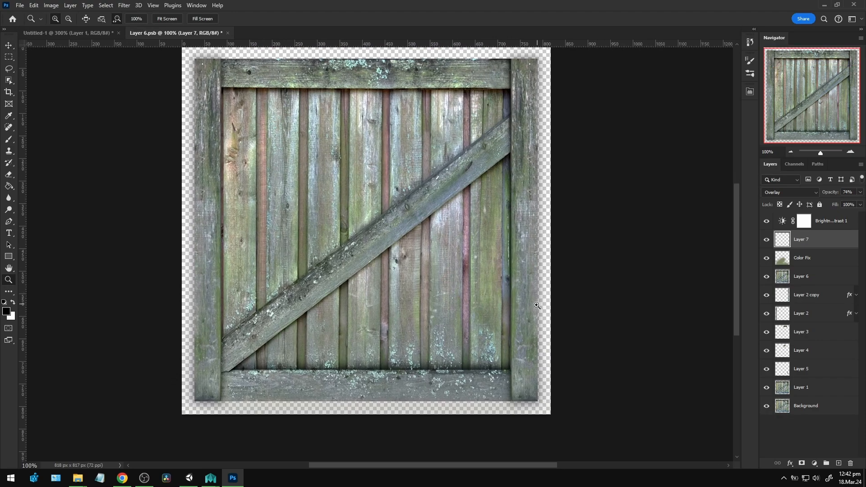
- Compare the crate with Layer 6 hidden and shown to judge whether the layer is still needed
left_click_drag(300, 262, 321, 254)
left_click(766, 277)
left_click(765, 277)
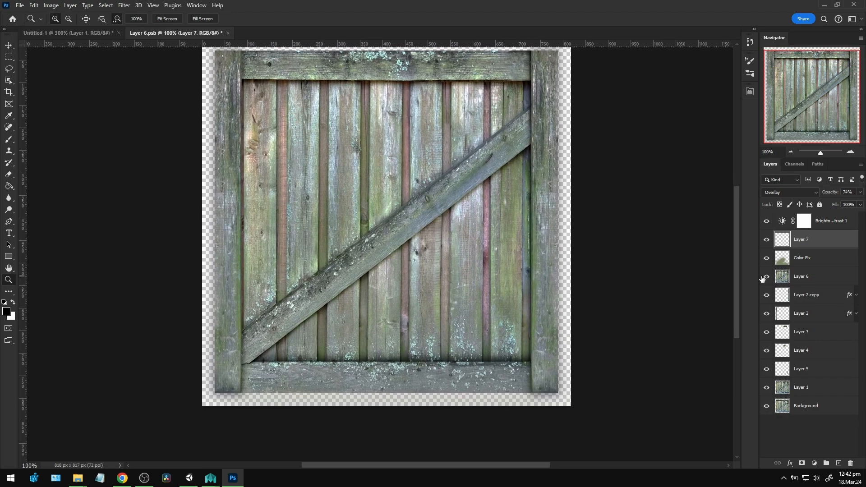
left_click(764, 277)
left_click(765, 277)
left_click_drag(441, 217, 430, 226)
left_click(803, 279)
left_click(767, 277)
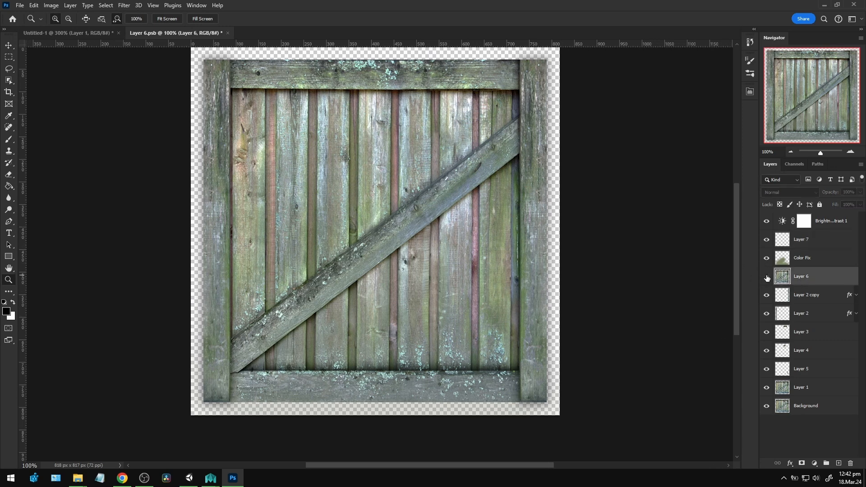
left_click(768, 277)
left_click(767, 277)
left_click(767, 277)
left_click(766, 277)
- Delete Layer 6 from the smart object
left_click(813, 296)
left_click(813, 277)
key("Delete")
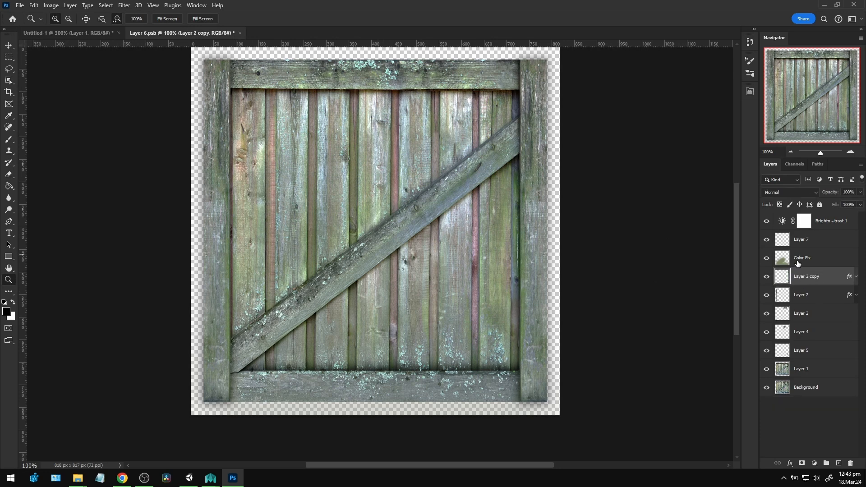
- Hide and show Layer 2 copy and Layer 2 to examine what each contributes to the crate
left_click(767, 281)
left_click(767, 280)
left_click(766, 295)
left_click(766, 295)
left_click(766, 280)
left_click(766, 280)
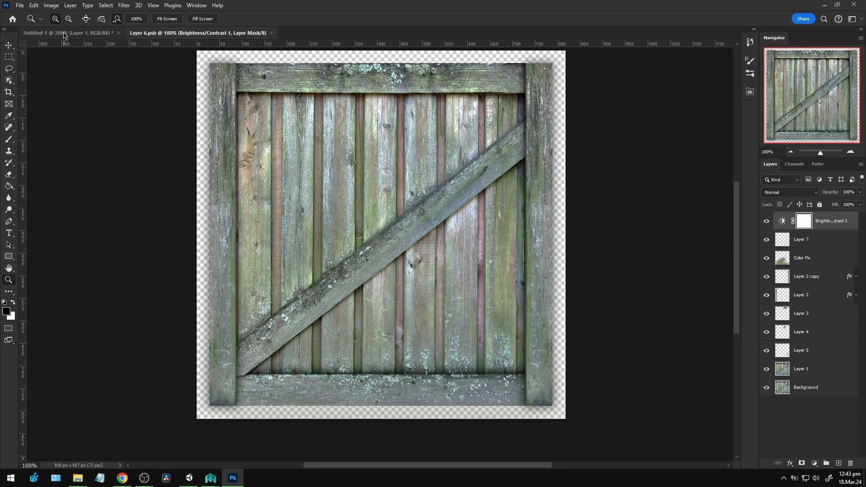
- Return to the Untitled-1 document and check the updated crate texture in the sheet at 200% zoom
left_click(64, 33)
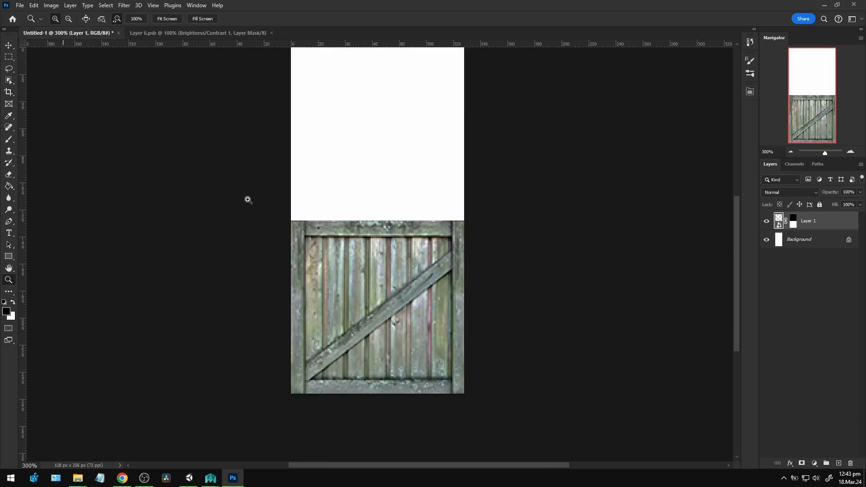
left_click(377, 290, "alt")
left_click(376, 290, "alt")
left_click(378, 298)
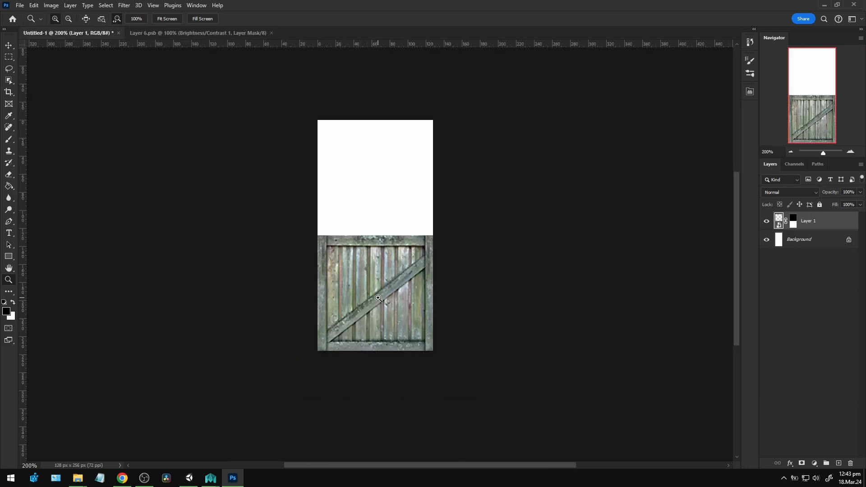
- In Layer 6.psb, reduce the opacity of the Overlay layer named Layer 7 to 52%
left_click(378, 298)
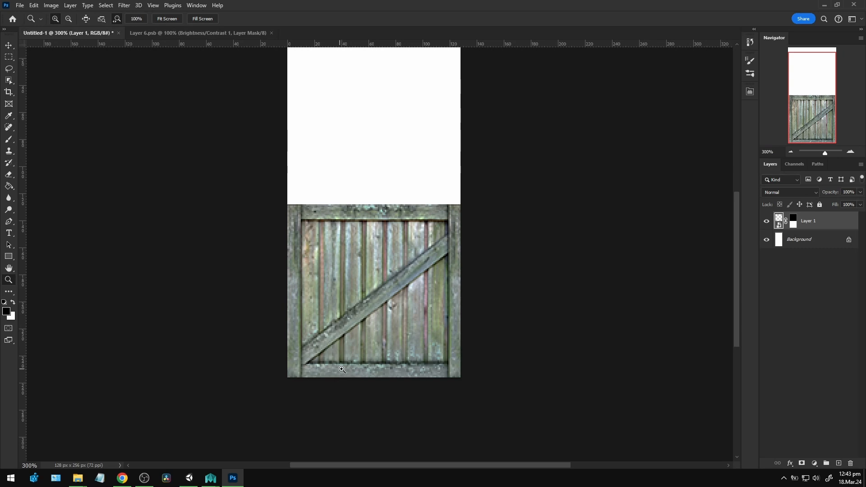
left_click(171, 33)
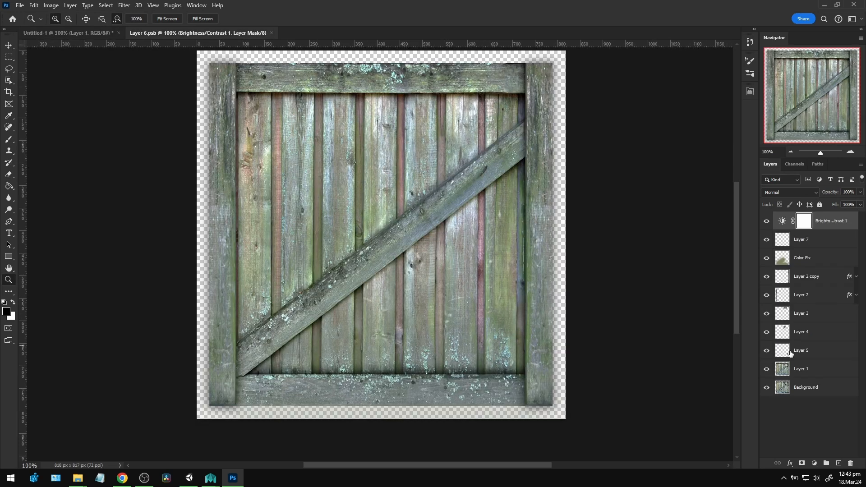
left_click(778, 236)
left_click(860, 193)
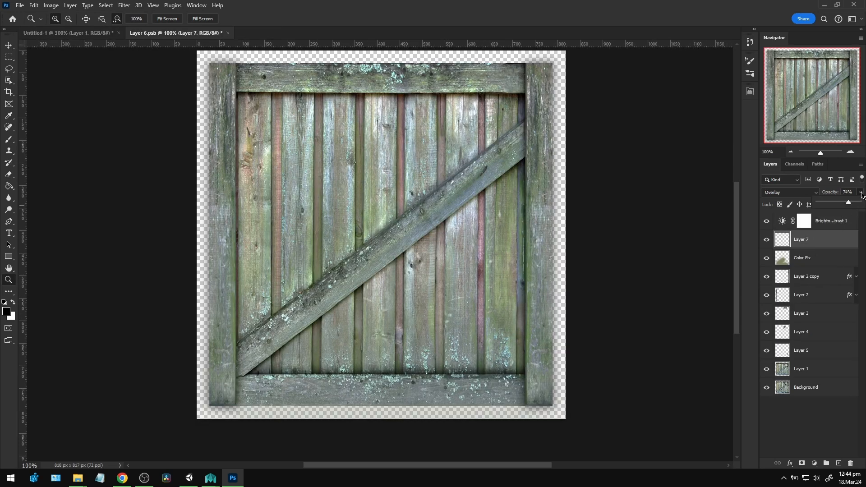
left_click_drag(837, 202, 840, 203)
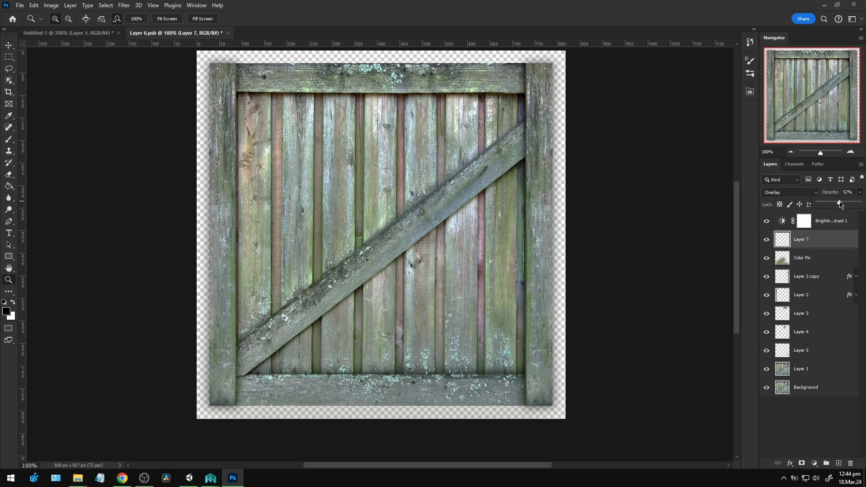
- Set the contrast of the existing Brightness/Contrast adjustment layer to -50
left_click(827, 221)
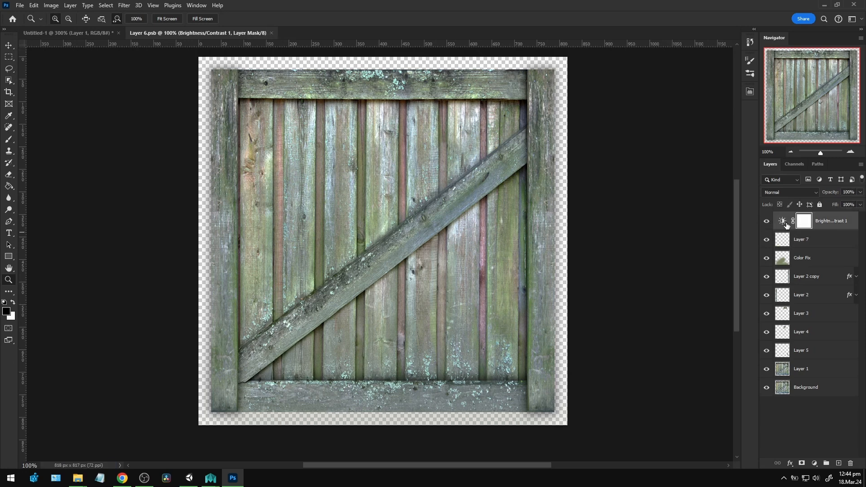
double_click(783, 221)
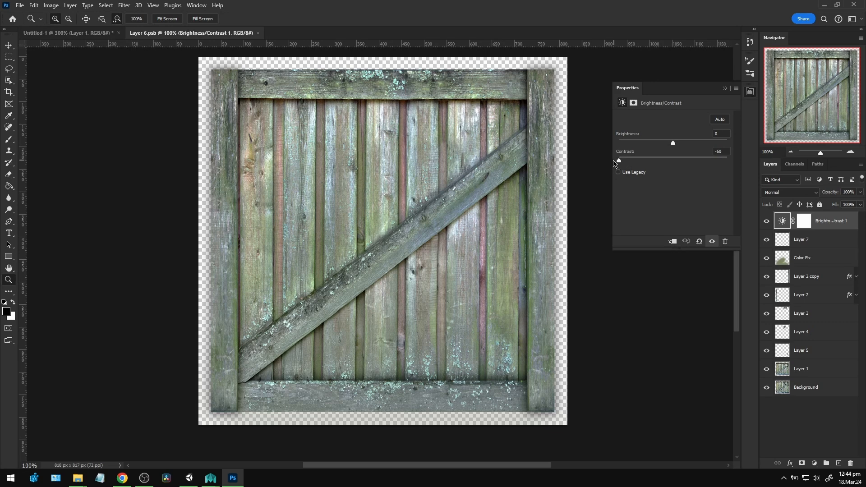
left_click_drag(614, 161, 614, 161)
left_click(726, 90)
- Hide the Brightness/Contrast layer and add a Curves adjustment with midtone, shadow and highlight anchor points along the RGB diagonal
left_click(766, 221)
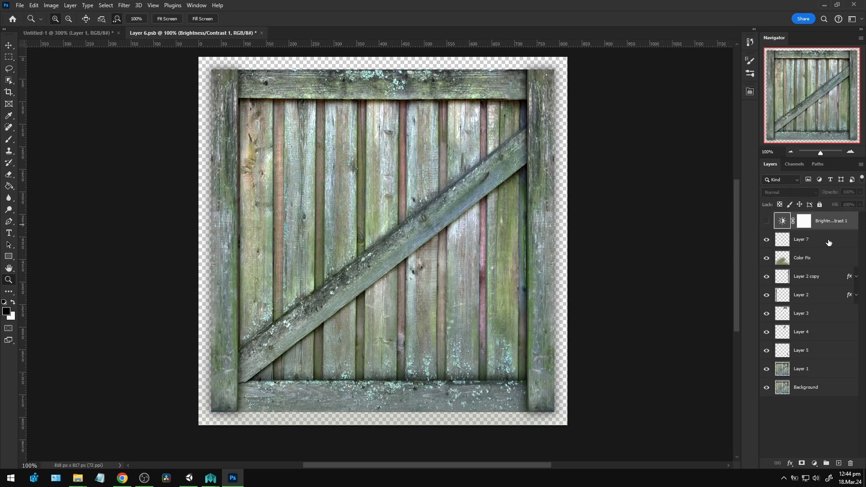
left_click(814, 463)
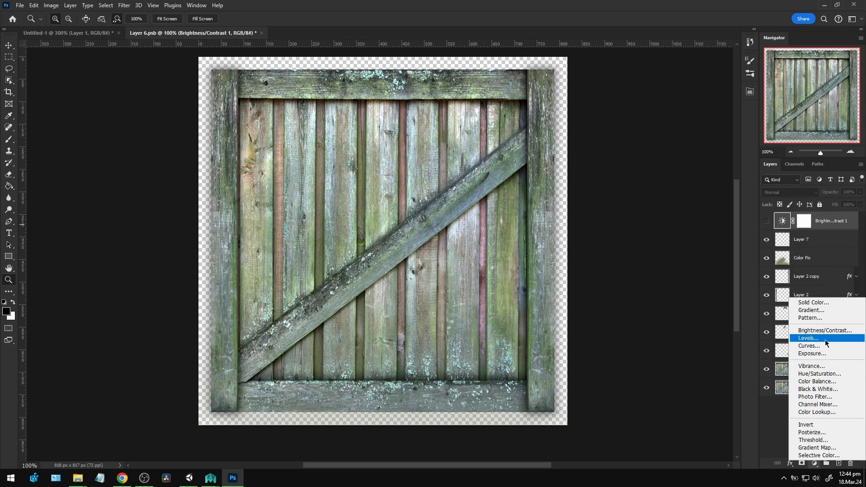
left_click(812, 346)
left_click(682, 183)
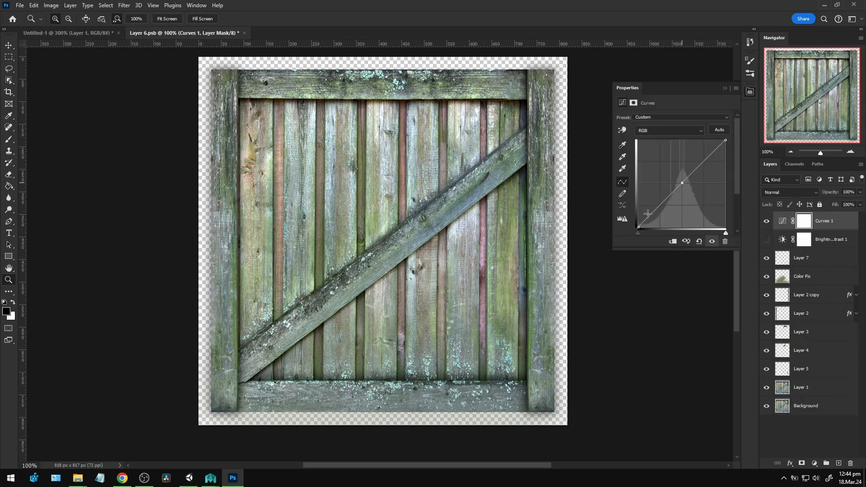
left_click(660, 204)
left_click(705, 161)
- Reshape the RGB curve by raising its black end point and lowering its white end point, keeping the inner points near the diagonal
mouse_move(638, 227)
left_mouse_down()
mouse_move(655, 226)
mouse_move(635, 231)
left_mouse_up()
left_click_drag(659, 204, 659, 204)
left_click_drag(660, 205, 591, 214)
left_click_drag(651, 213, 660, 205)
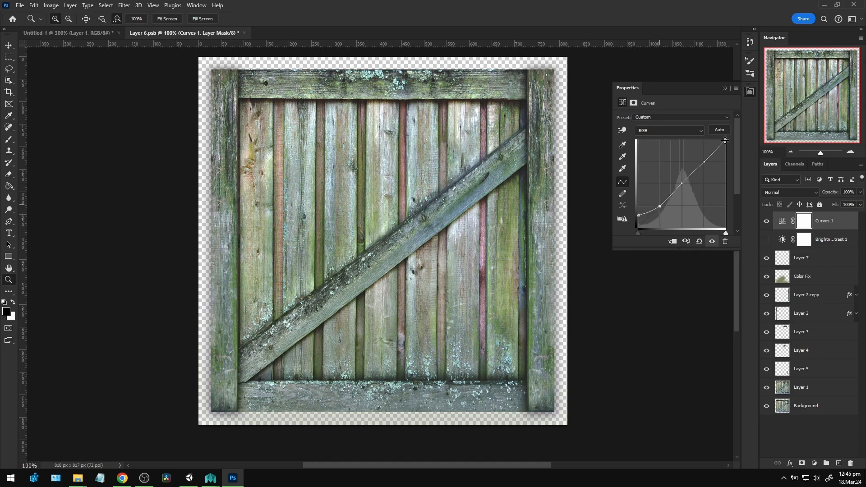
left_click_drag(725, 140, 744, 155)
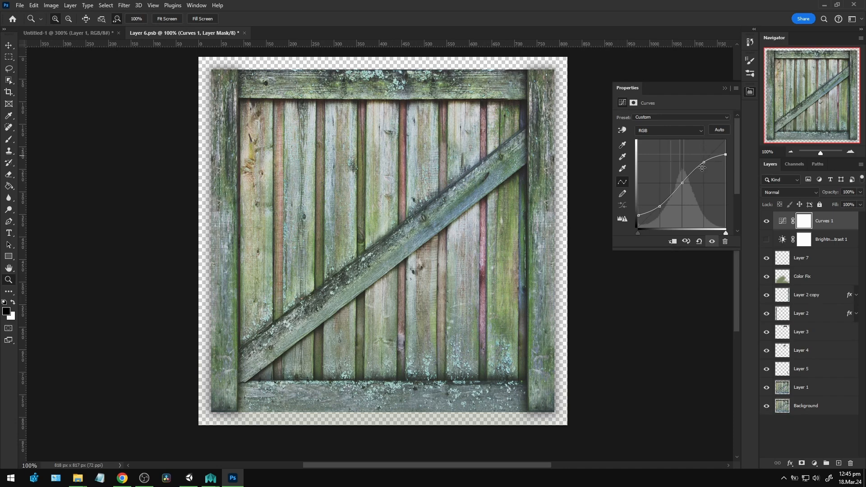
left_click_drag(705, 164, 702, 162)
left_click(725, 88)
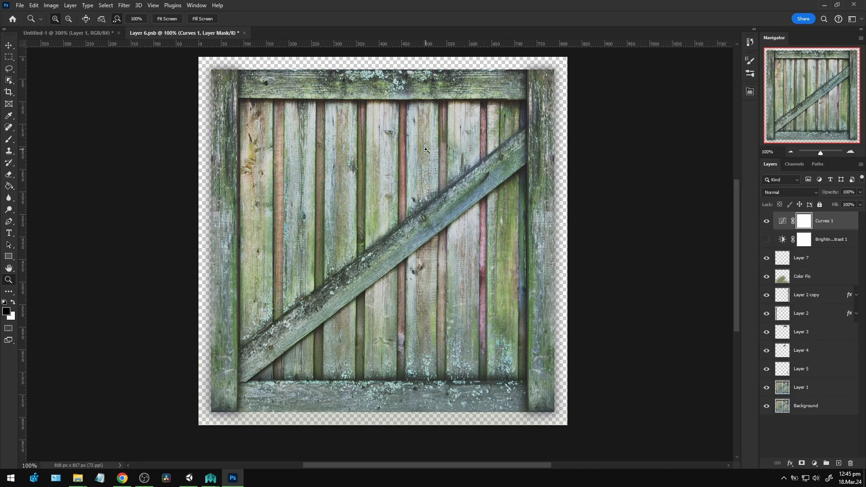
- Turn the Brightness/Contrast adjustment layer back on beneath Curves 1, select it and save the smart object contents
left_click(766, 240)
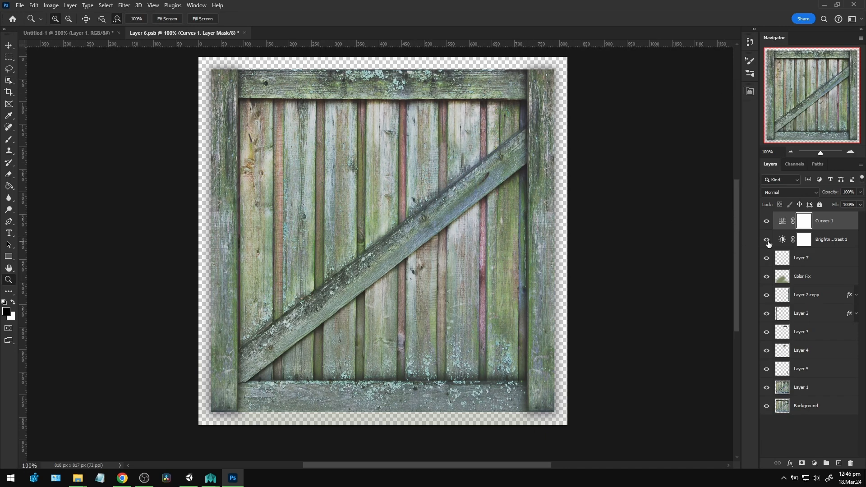
left_click(767, 239)
left_click(767, 240)
left_click(776, 243)
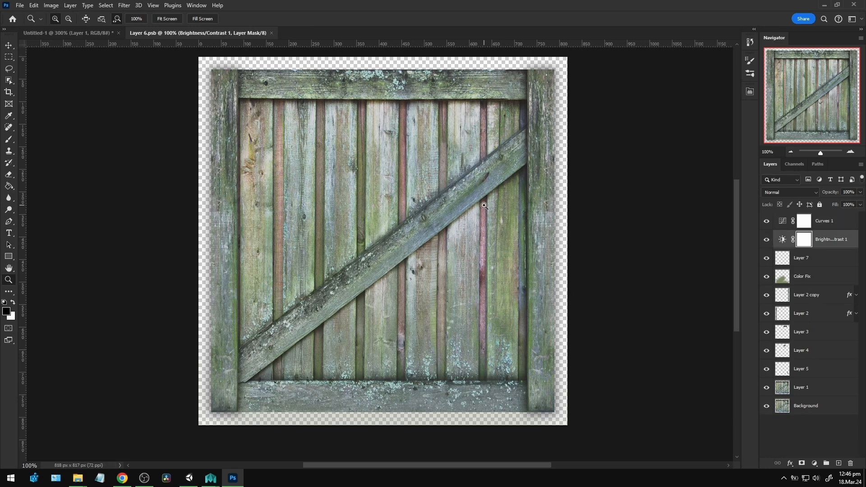
- Check the updated gate texture in Untitled-1 at 100% and 300%
left_click(83, 34)
left_click(410, 277, "alt")
left_click(410, 276, "alt")
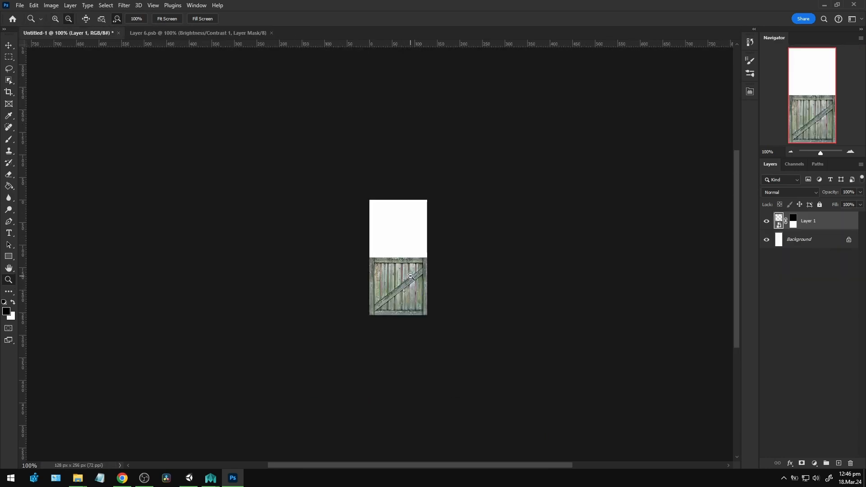
left_click(404, 290)
left_click(404, 290)
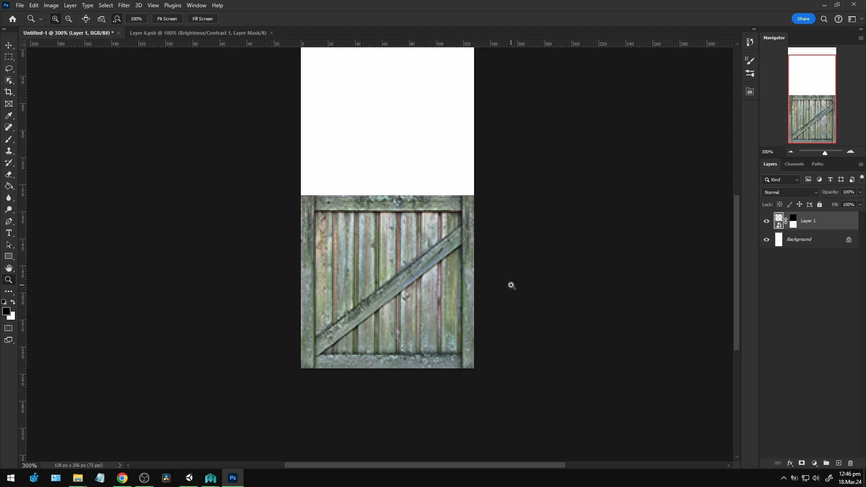
- Add a Hue/Saturation adjustment above Curves 1 in Layer 6.psb, lower its saturation, then save and close the smart object
left_click(218, 34)
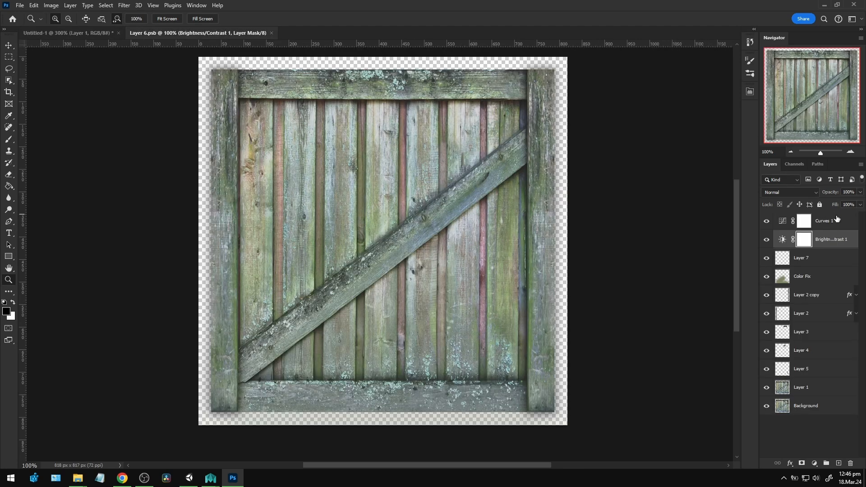
left_click(822, 221)
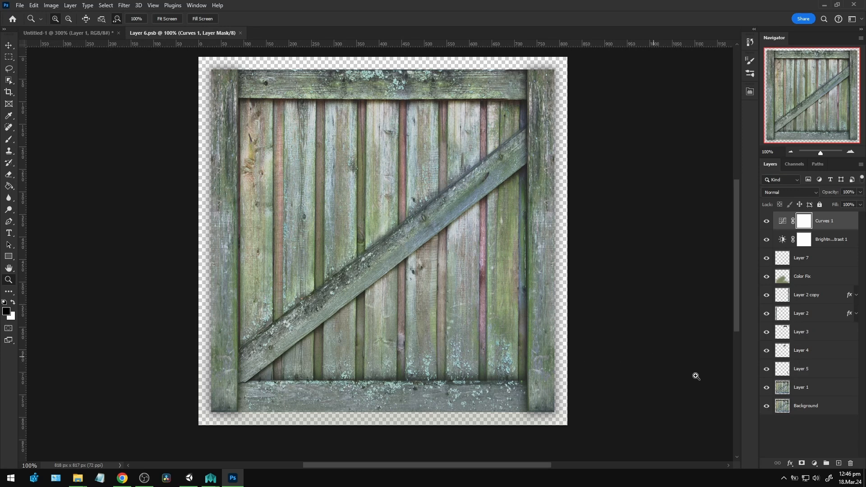
left_click(814, 463)
left_click(831, 376)
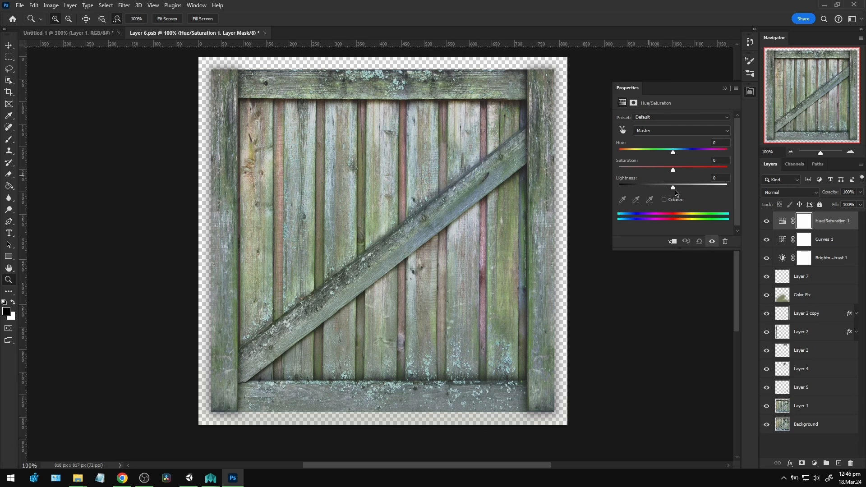
left_click_drag(673, 171, 657, 195)
left_click(724, 88)
key("ctrl+s")
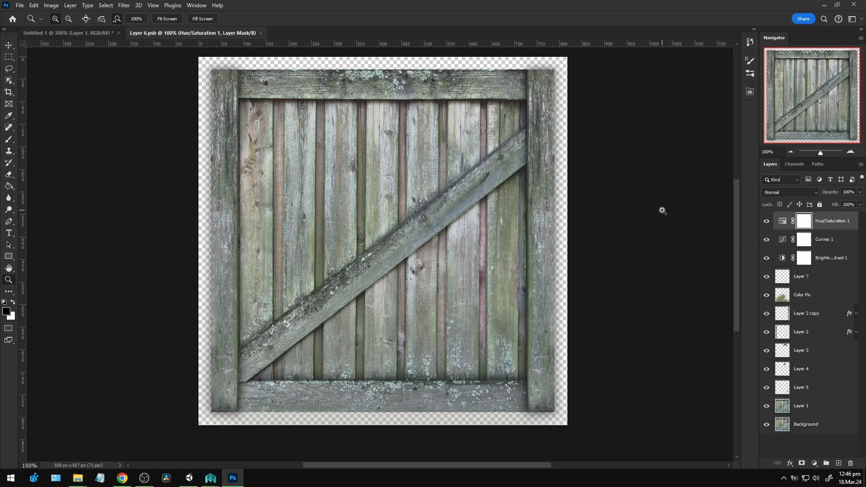
key("ctrl+w")
left_click_drag(539, 220, 538, 187)
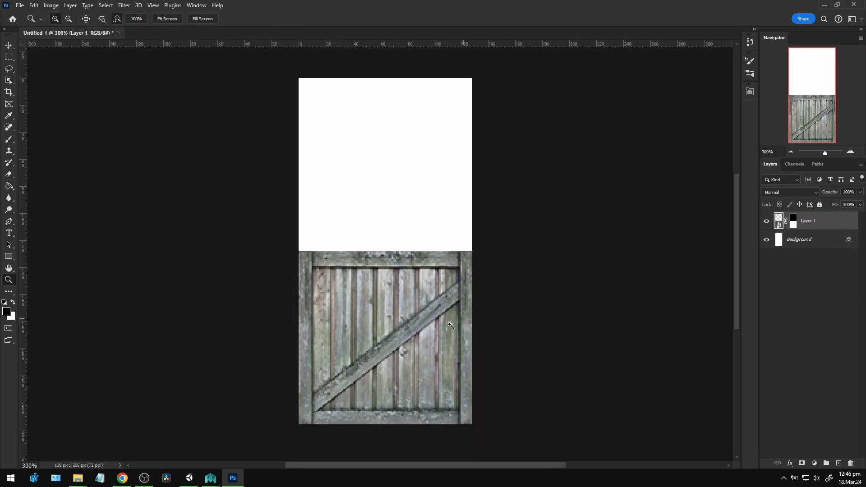
left_click_drag(498, 313, 495, 296)
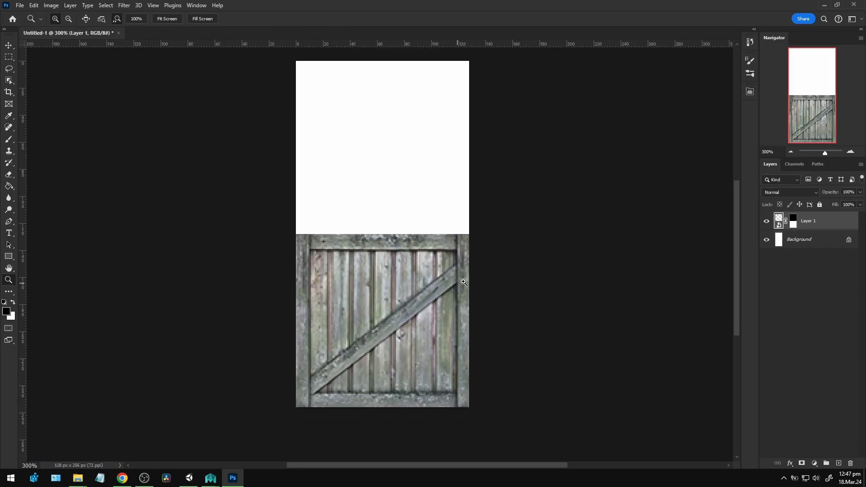
- Duplicate the masked gate smart object, Layer 1, in Untitled-1
left_click(799, 247)
left_click(808, 222)
left_click(825, 244)
left_click(825, 220)
right_click(814, 221)
left_click(822, 242)
key("ctrl+j")
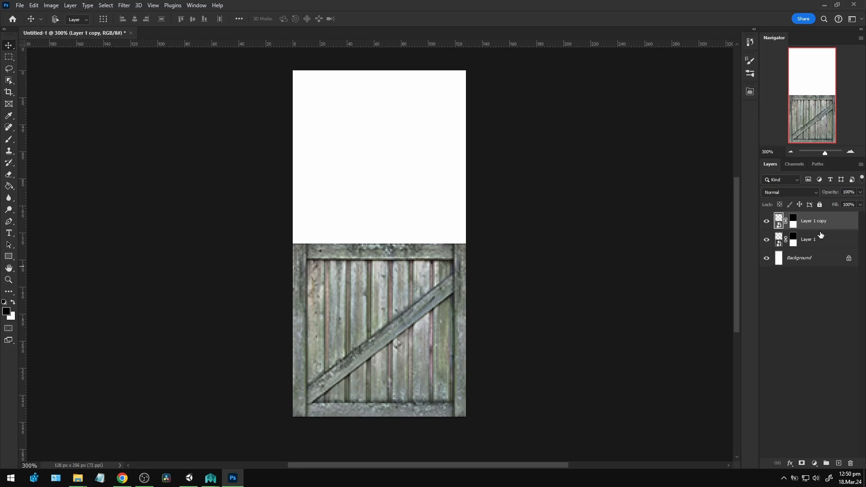
- Move the duplicated gate layer up to fill the blank upper half of the canvas
left_click(820, 238)
left_click(818, 224)
left_click_drag(389, 325, 396, 160)
- Inspect the smart object contents of Layer 1 and its smart object copy option
double_click(778, 244)
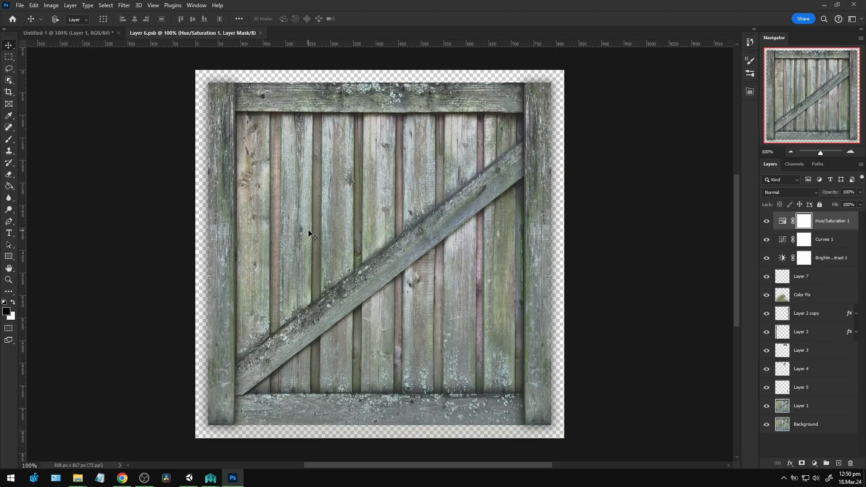
left_click(262, 33)
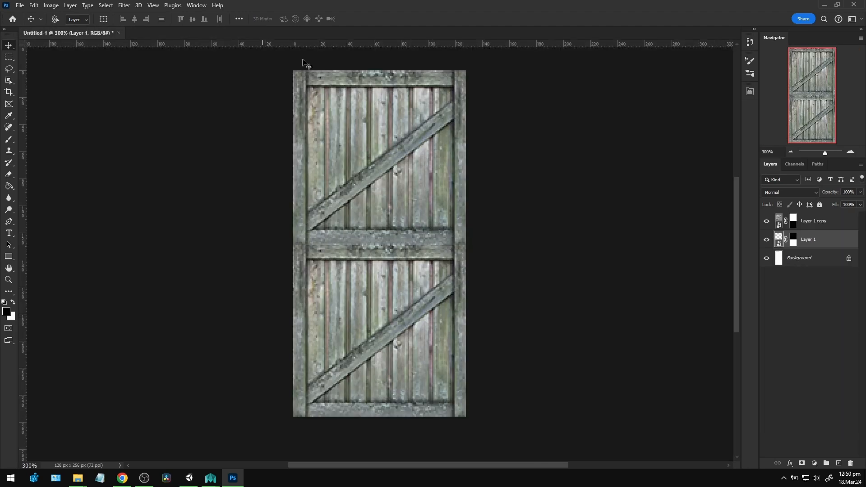
right_click(809, 244)
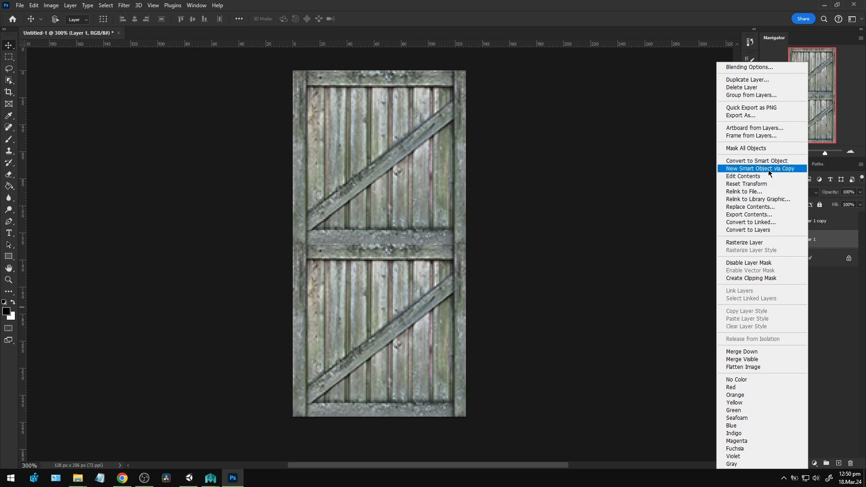
left_click(831, 309)
- Trace pen paths around the plank areas above and below the upper gate's diagonal brace and convert them to a selection
left_click(814, 222)
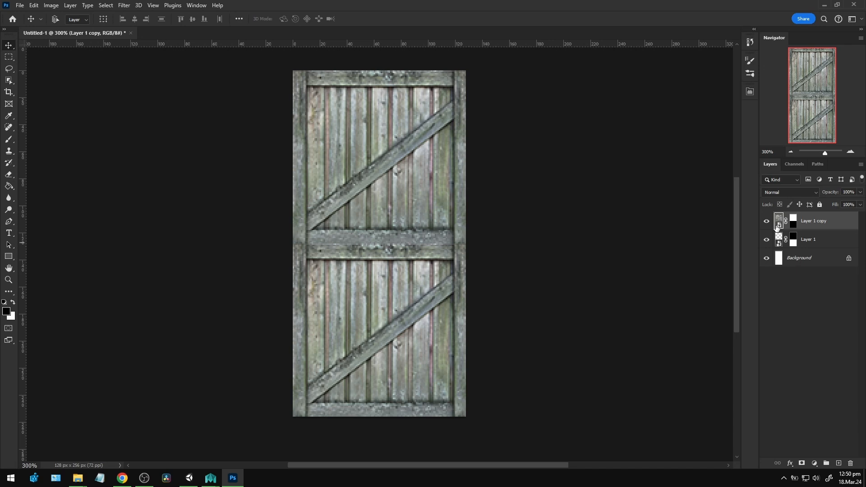
left_click(794, 243)
left_click(820, 224)
key("z")
left_click(311, 201)
left_click_drag(303, 128, 287, 170)
left_click(287, 171)
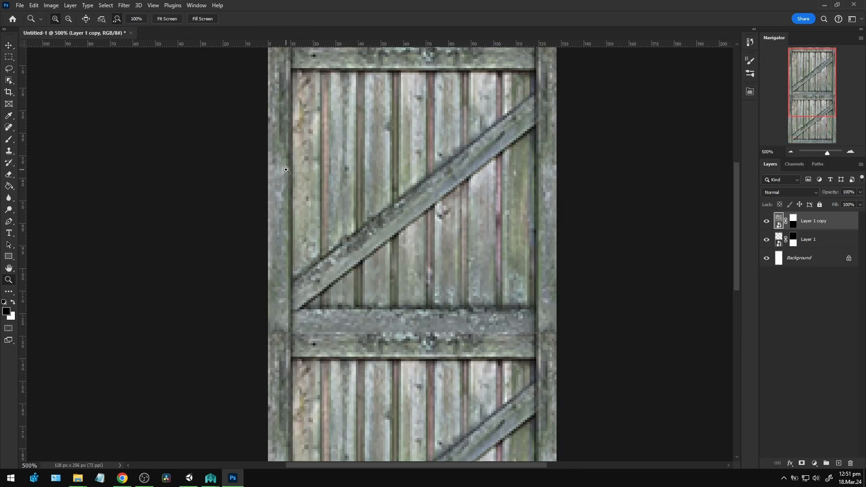
left_click_drag(350, 139, 282, 196)
left_click(278, 167)
left_click(280, 166)
key("p")
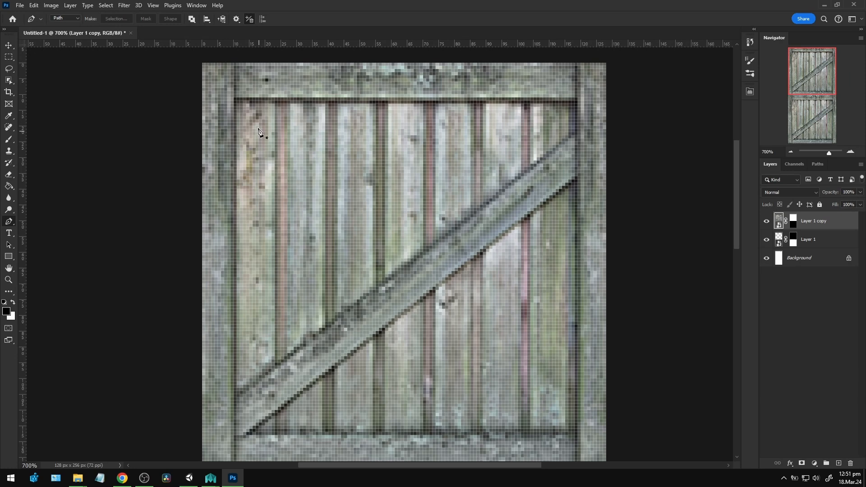
left_click(234, 100)
left_click(235, 398)
left_click(578, 133)
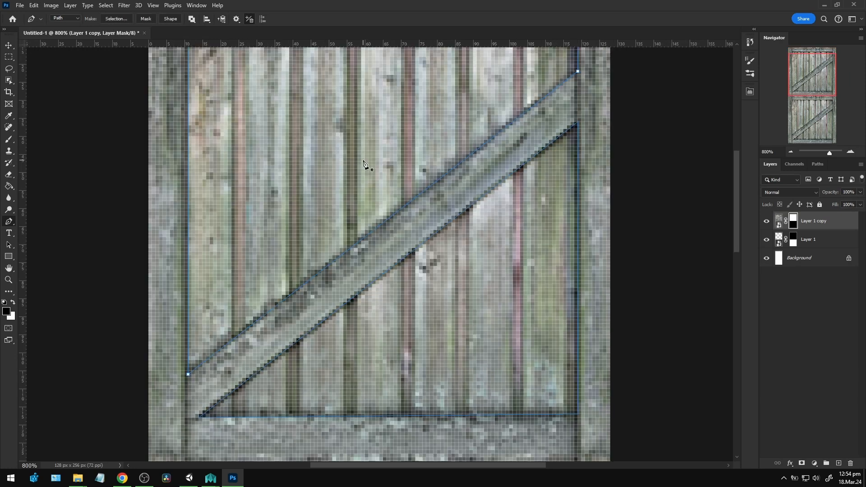
key("ctrl+Return")
- Fill both selected plank areas with black on the mask of Layer 1 copy, then deselect
left_click_drag(336, 161, 323, 188)
key("g")
left_click(318, 183)
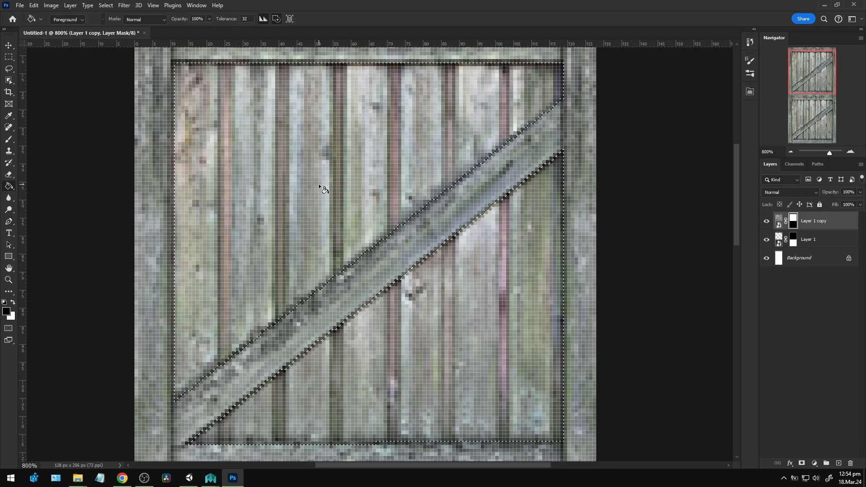
left_click(353, 192)
key("ctrl+d")
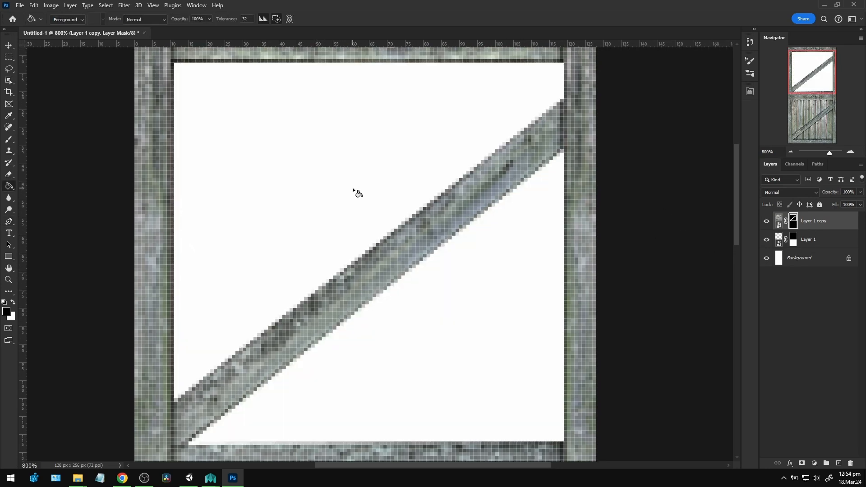
- Hide the white Background layer and select it in the layer stack
key("z")
left_click(353, 189, "alt")
left_click(353, 189, "alt")
left_click_drag(385, 271, 429, 211)
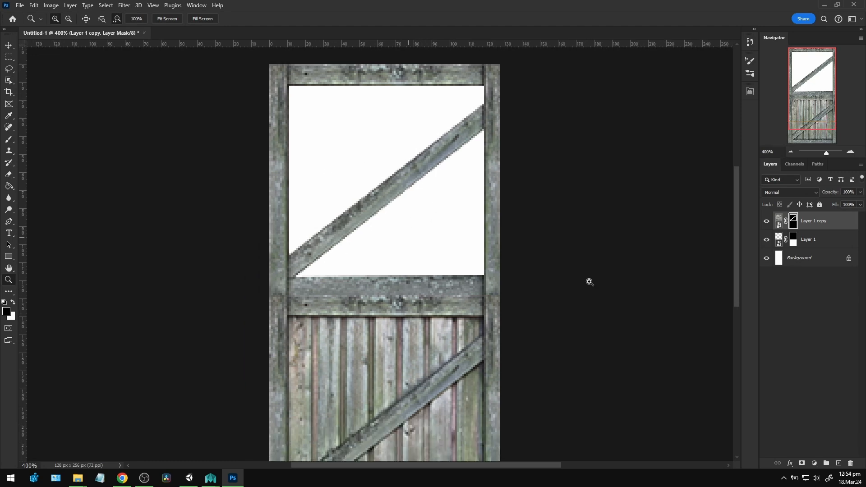
left_click(767, 259)
mouse_move(368, 349)
left_mouse_down()
mouse_move(350, 178)
mouse_move(371, 323)
mouse_move(364, 363)
left_mouse_up()
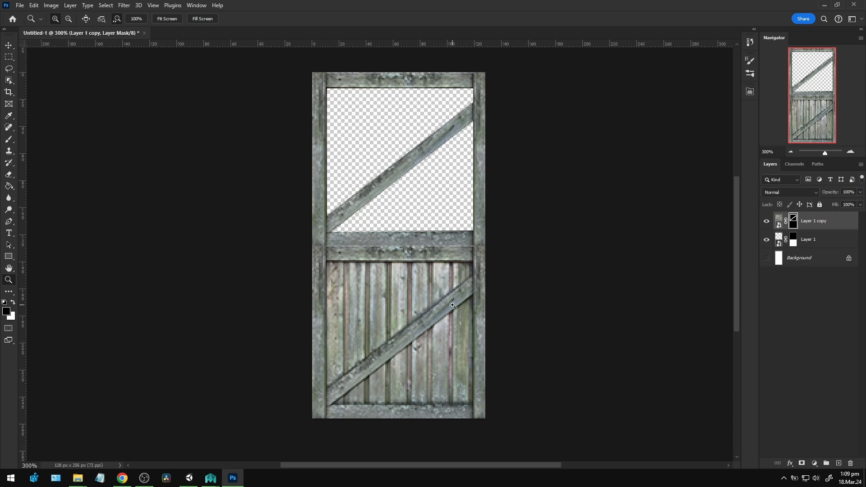
left_click(812, 259)
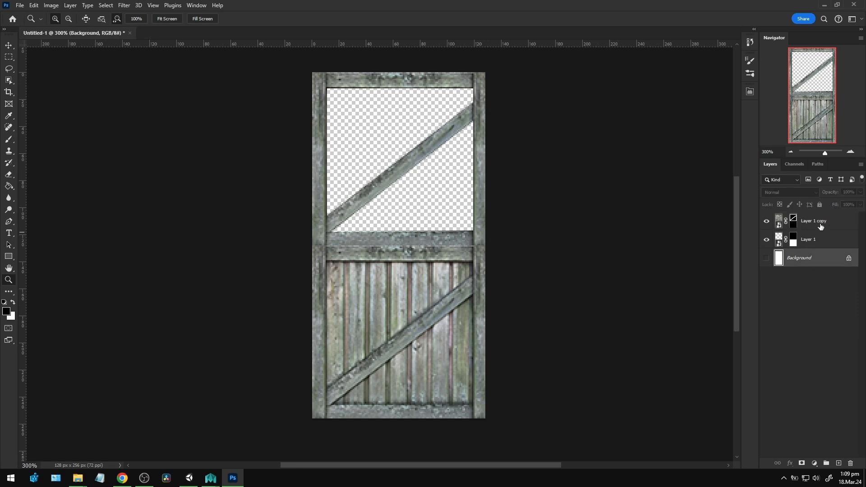
- Select Layer 1 copy and set the Paint Bucket's fill source to Pattern
left_click(811, 221)
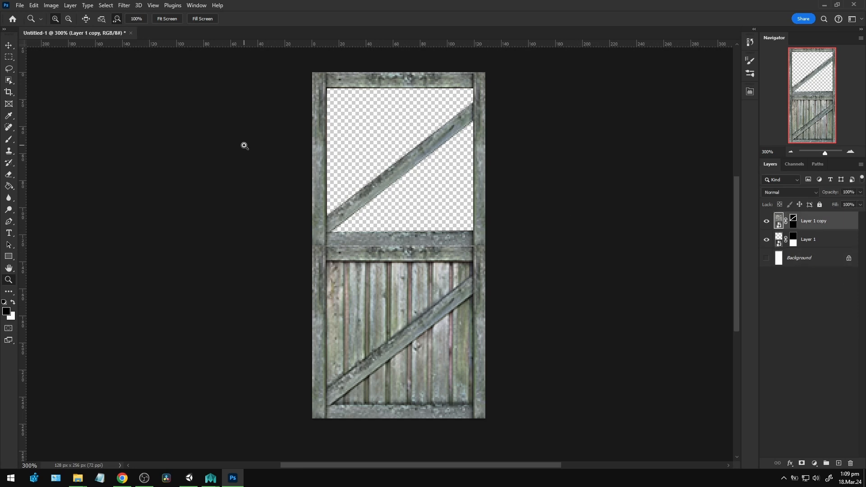
key("g")
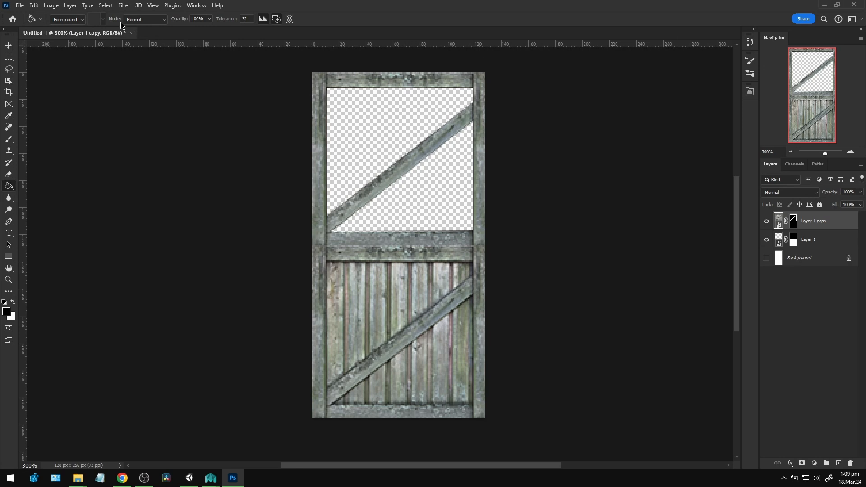
left_click(68, 20)
left_click(60, 39)
- Create a new 2 x 2 pixel document at 72 pixels/inch with a white background
left_click(20, 7)
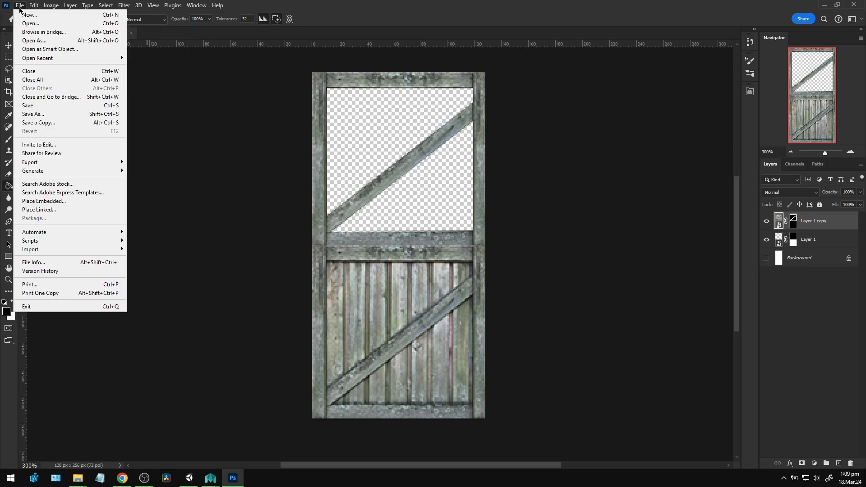
left_click(32, 15)
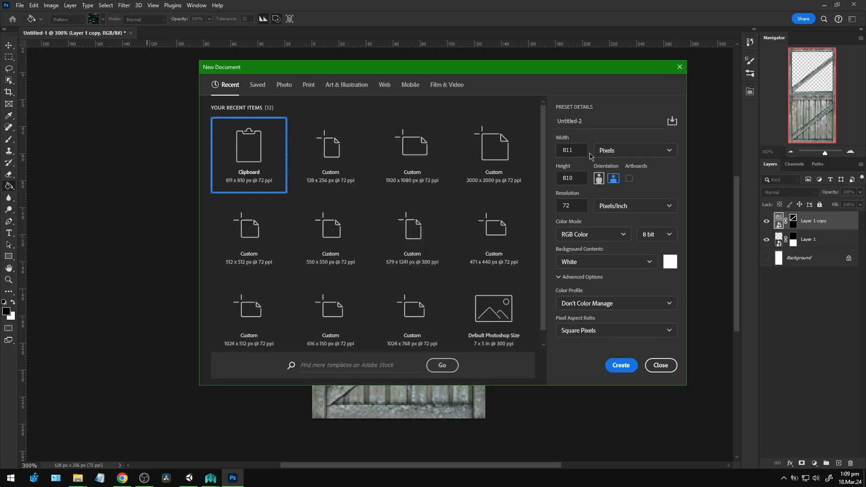
left_click(572, 147)
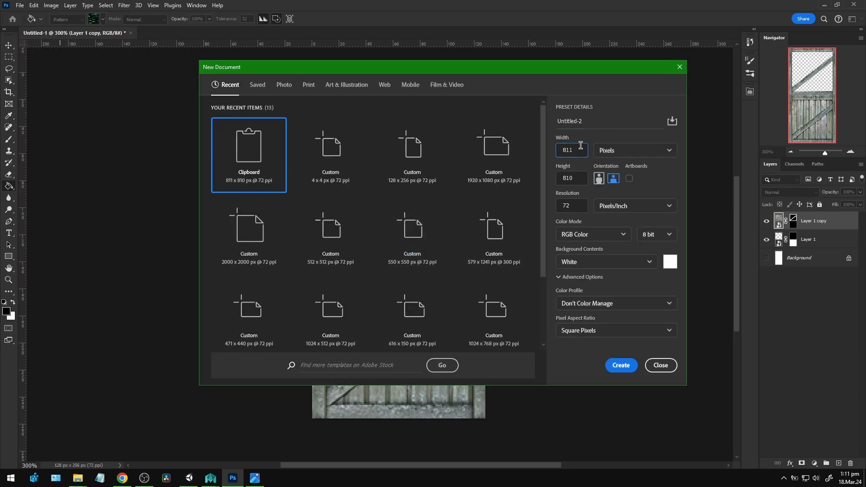
double_click(580, 145)
type("2")
key("Tab")
type("2")
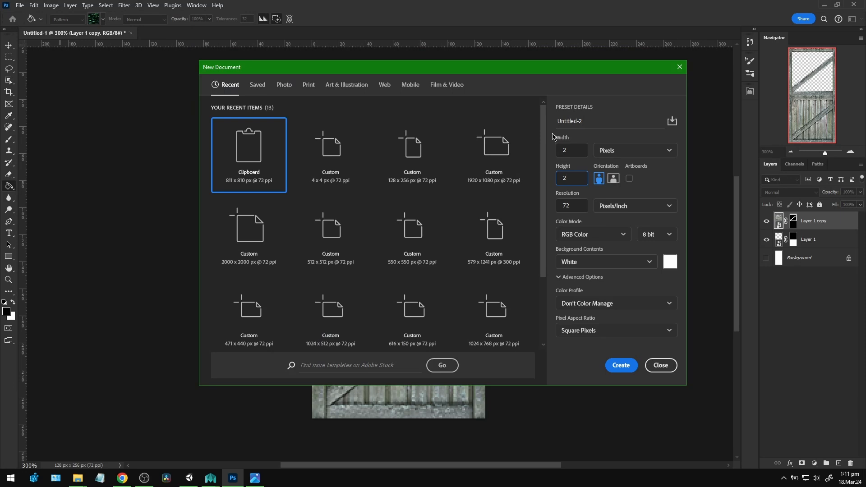
left_click(622, 366)
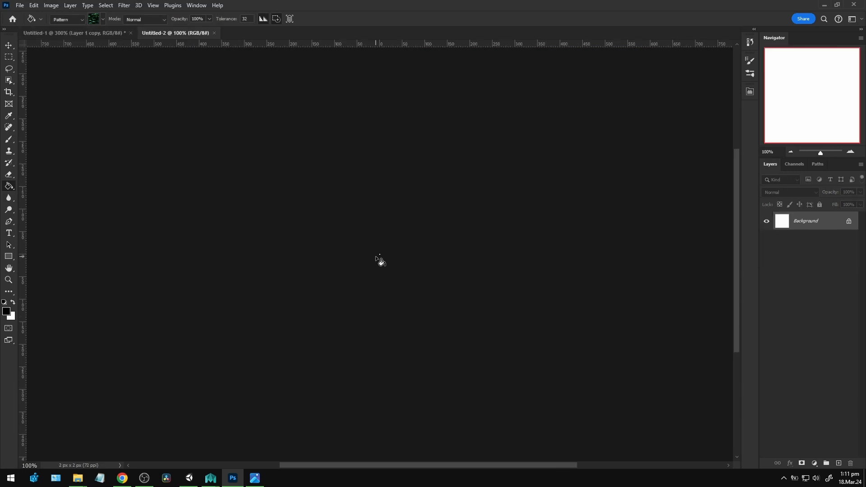
- Add a new layer and paint its upper-left and lower-right pixels black with a 1 px Pencil
key("z")
left_click(379, 258)
left_click_drag(381, 258, 381, 258)
left_click_drag(294, 176, 334, 204)
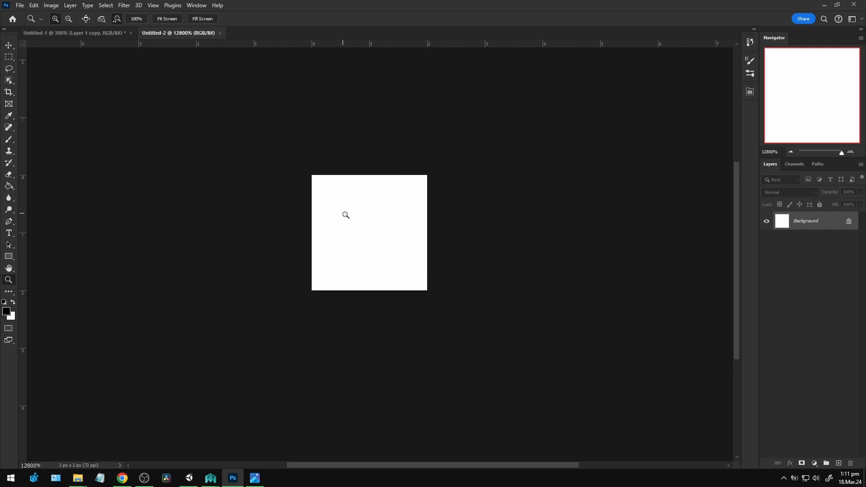
key("ctrl+shift+alt+n")
key("b")
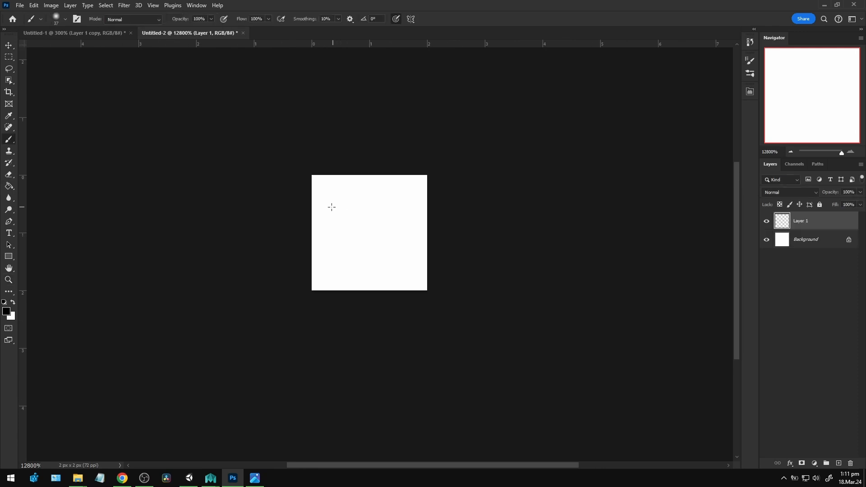
right_click(12, 146)
left_click(45, 148)
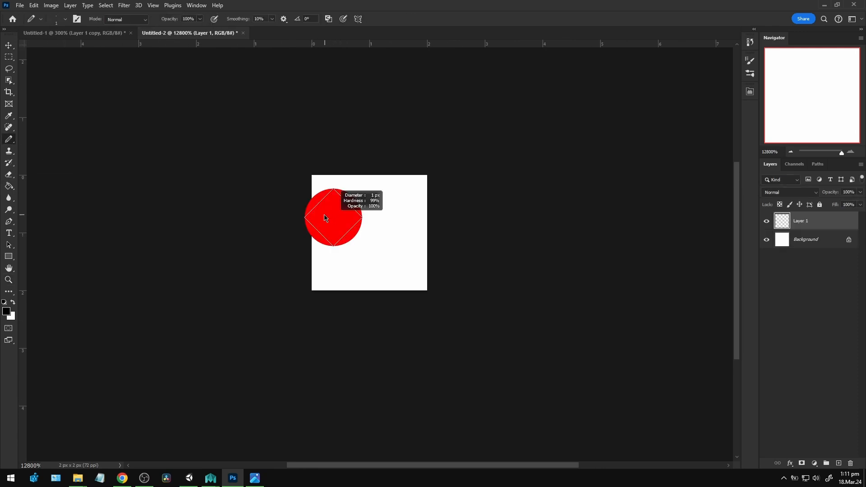
left_click(345, 208)
left_click(396, 260)
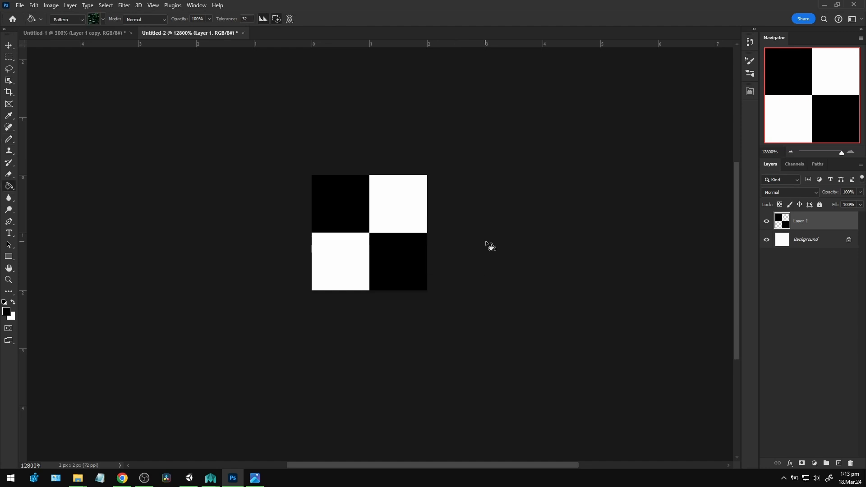
- Hide the white Background layer and define the two-pixel checkerboard as a pattern named Checker
key("g")
left_click(766, 240)
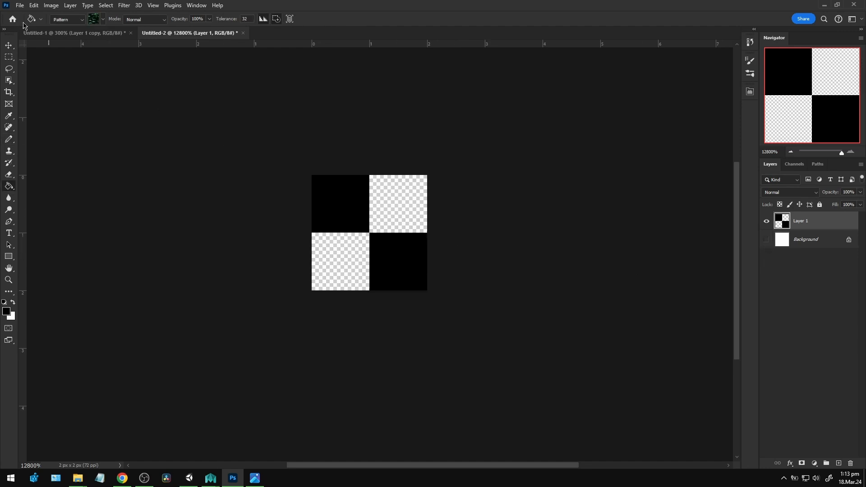
left_click(34, 5)
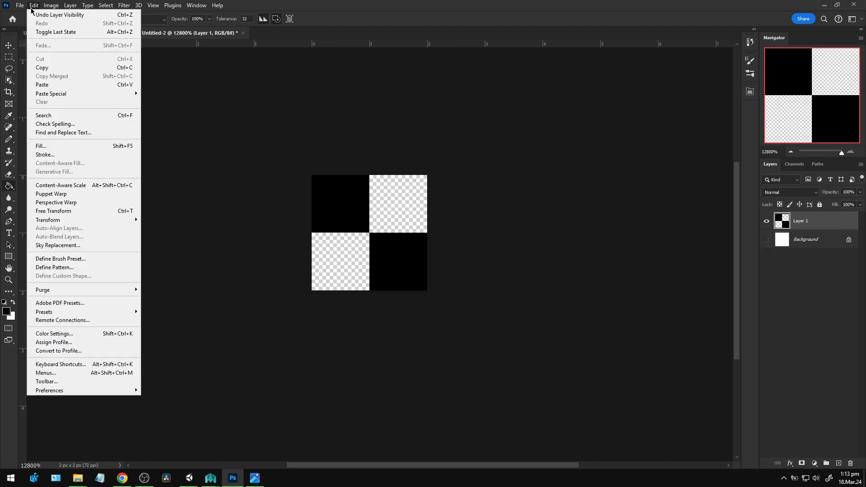
left_click(62, 270)
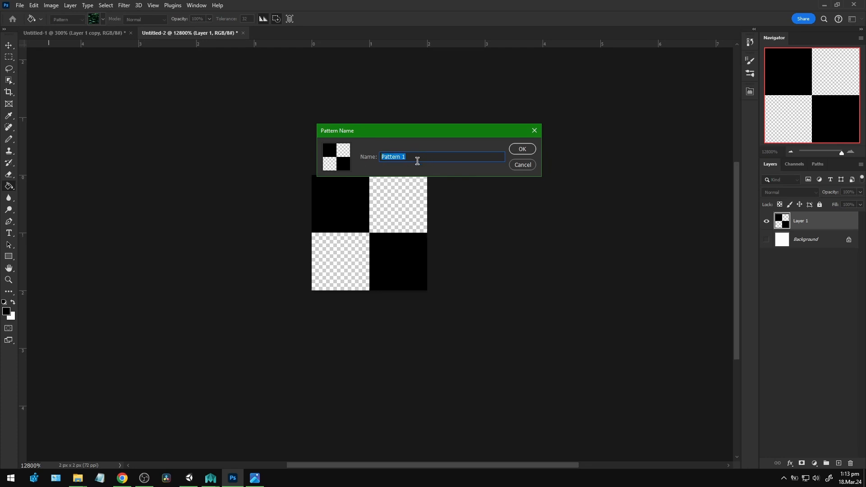
type("Checker")
left_click(523, 149)
- Choose the new black-and-transparent checker pattern as the Paint Bucket's fill pattern
left_click(103, 21)
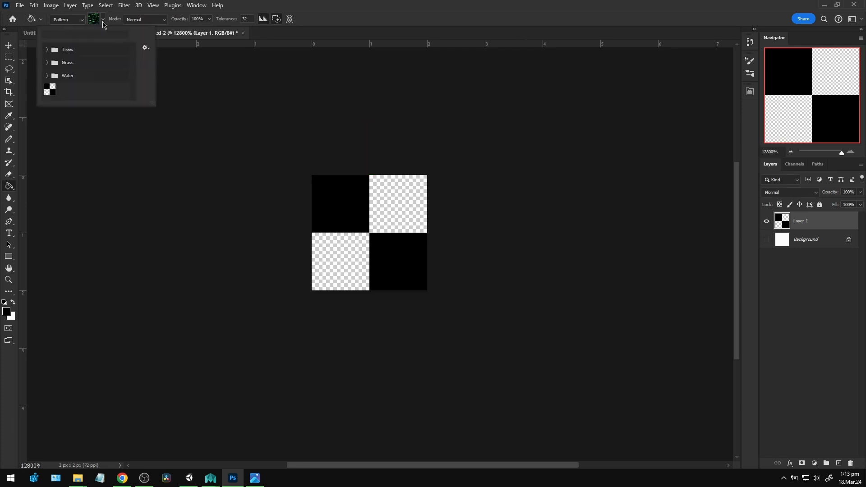
left_click(48, 93)
left_click(356, 7)
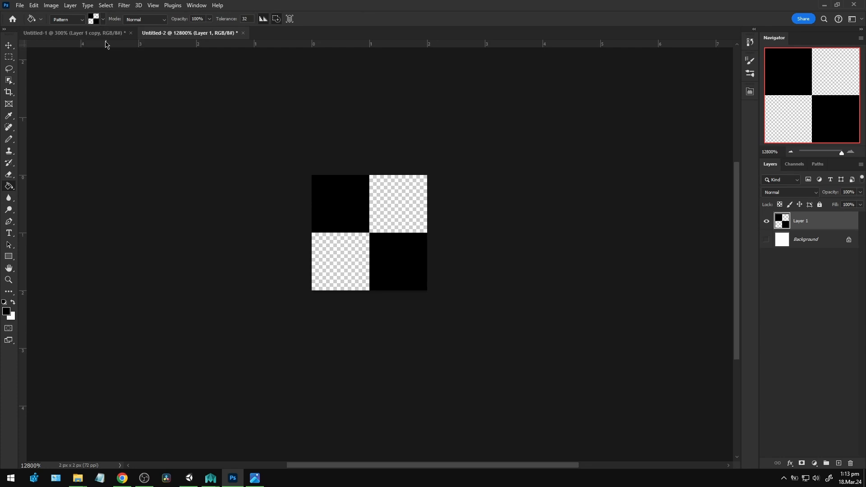
- In the Untitled-1 door document, add a top layer named Dither and fill it with the checker pattern
left_click(104, 34)
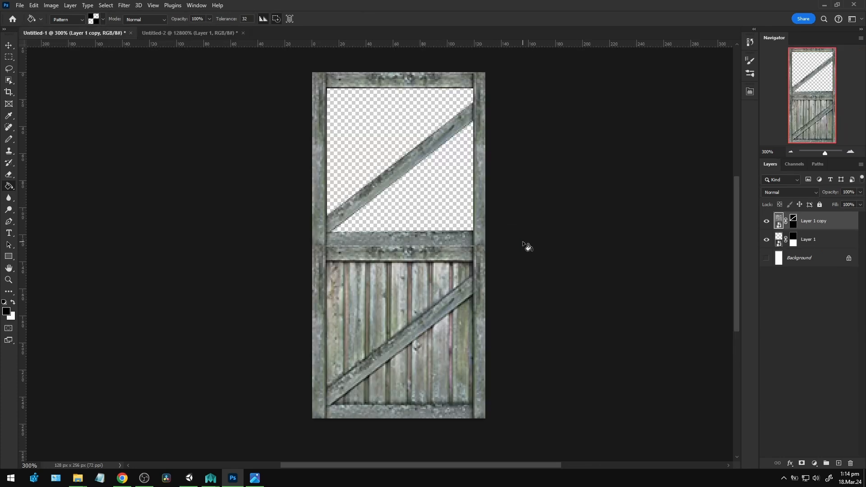
key("ctrl+shift+n")
key("Return")
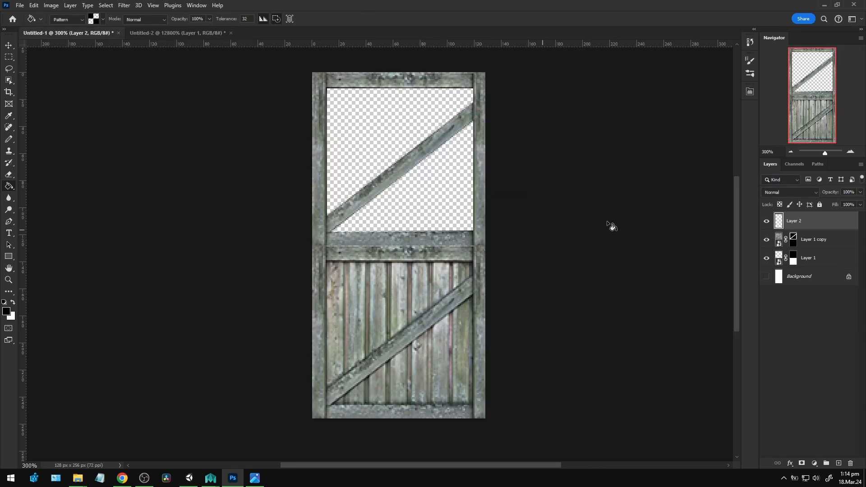
double_click(793, 221)
type("Dither")
key("Return")
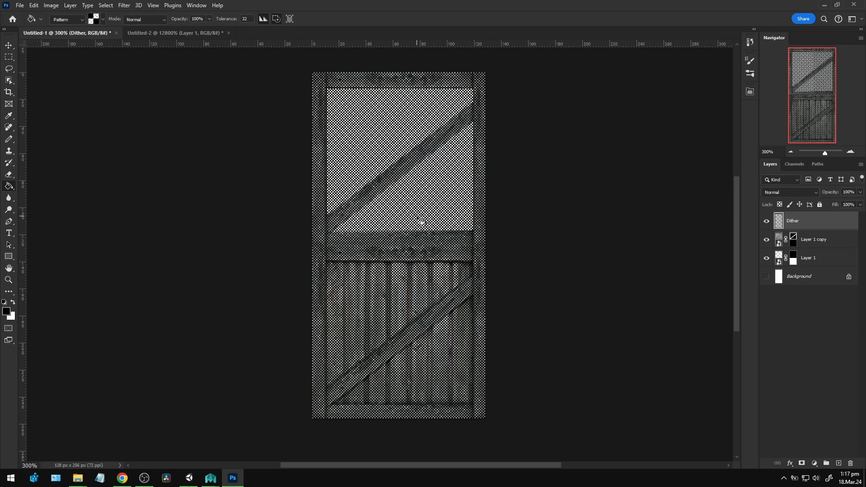
- Examine the checker pattern up close over the upper openings, crossbar and lower planks of the door
key("z")
left_click(337, 95)
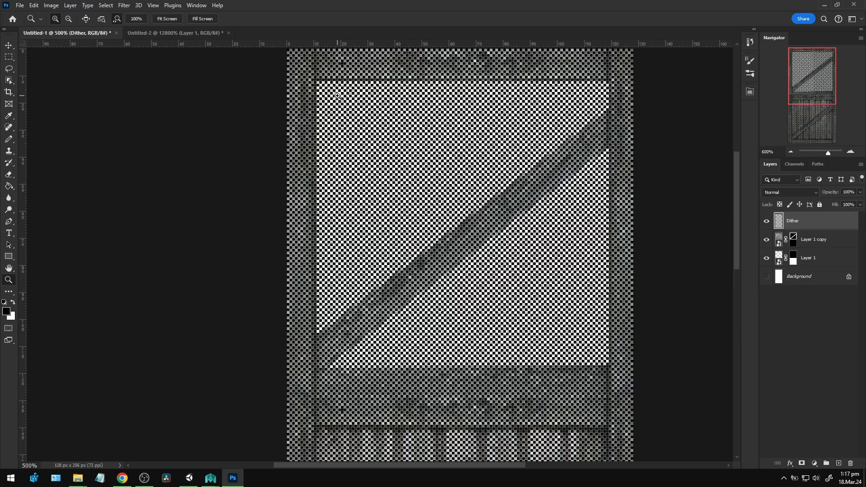
left_click_drag(466, 366, 444, 133)
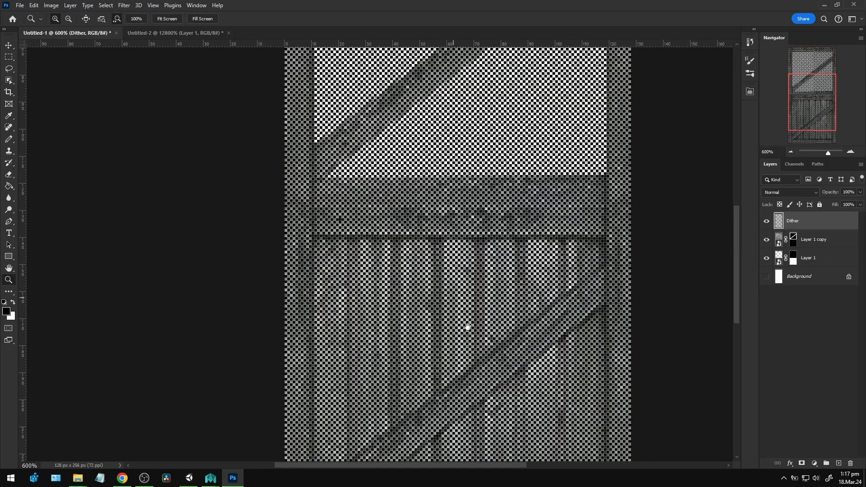
left_click_drag(472, 341, 460, 250)
left_click_drag(512, 215, 466, 329)
left_click_drag(475, 182, 473, 252)
left_click_drag(437, 135, 445, 248)
left_click(437, 218, "alt")
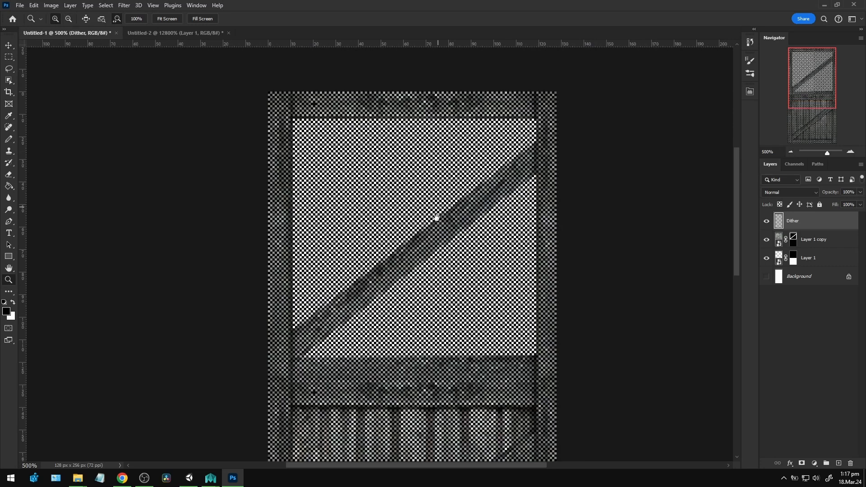
left_click_drag(445, 283, 448, 219)
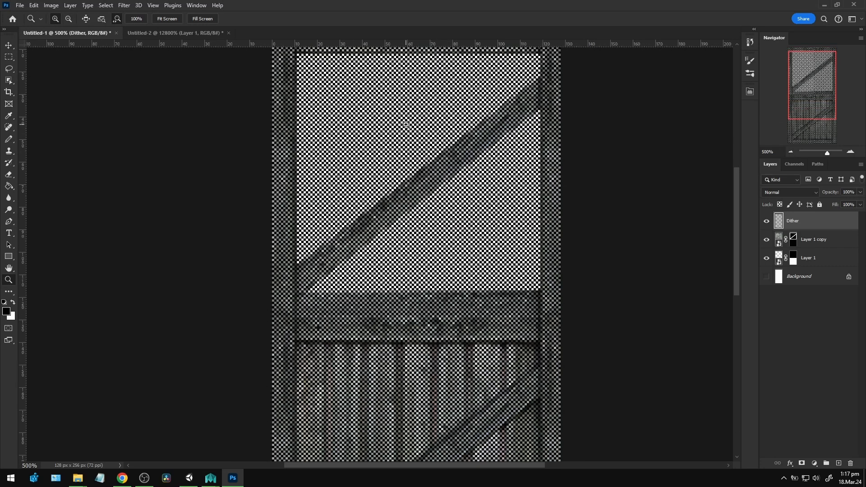
left_click_drag(492, 332, 502, 272)
- Group Layer 1 copy with Layer 1 and clip the Dither layer to that group
left_click(826, 244)
left_click(820, 258, "shift")
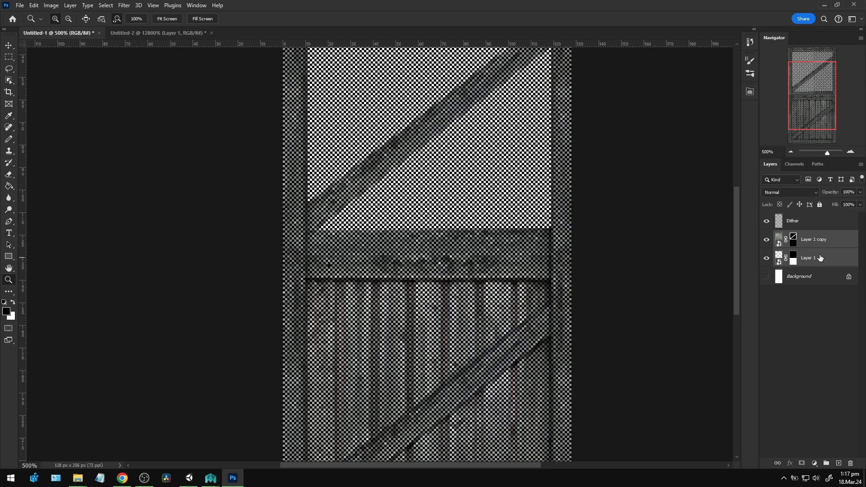
key("ctrl+g")
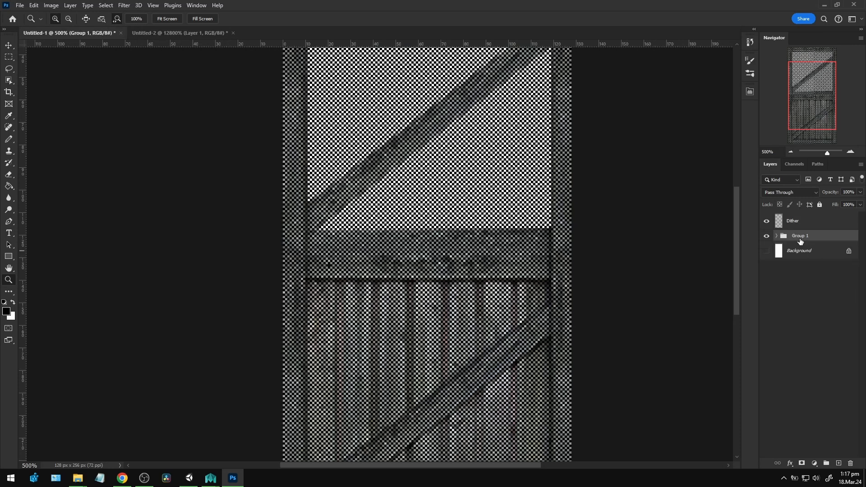
left_click(802, 226)
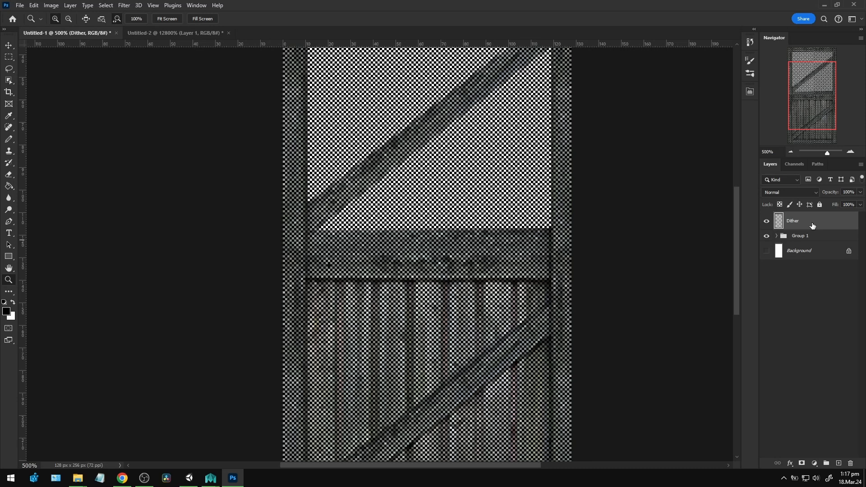
key("alt")
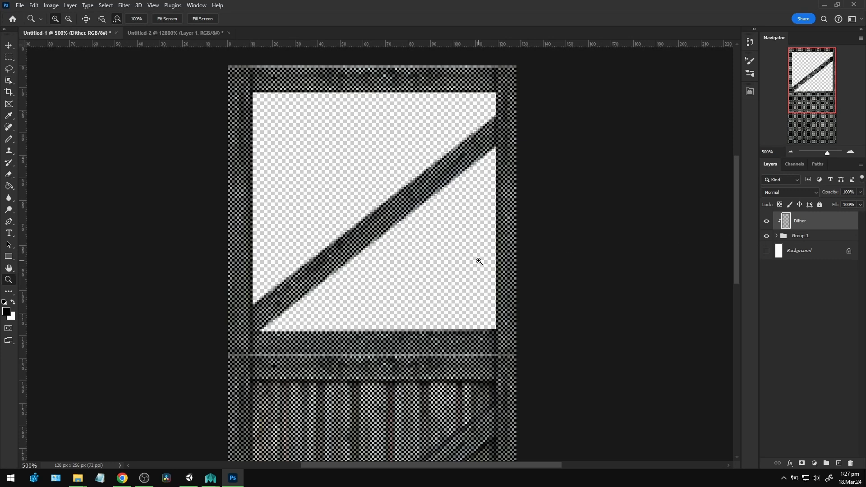
- Examine the clipped dither along the door's top edge, middle rail and diagonal brace for uncovered pixels
left_click_drag(431, 370, 429, 352)
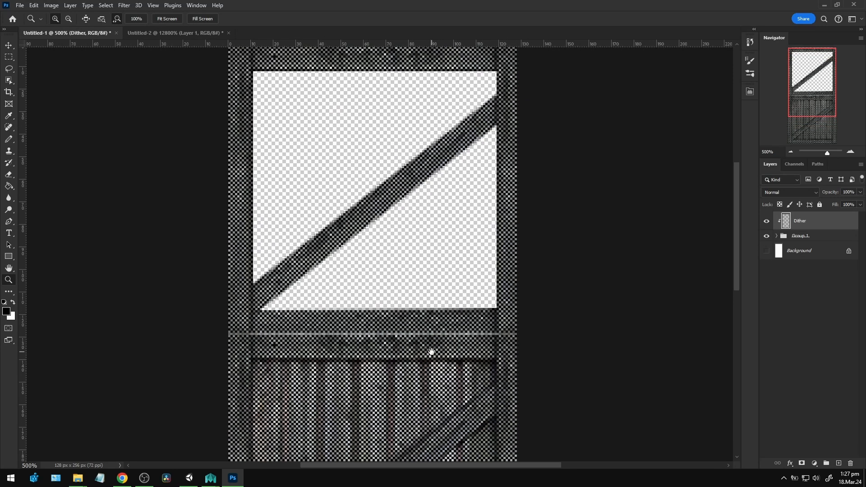
left_click_drag(425, 241, 430, 281)
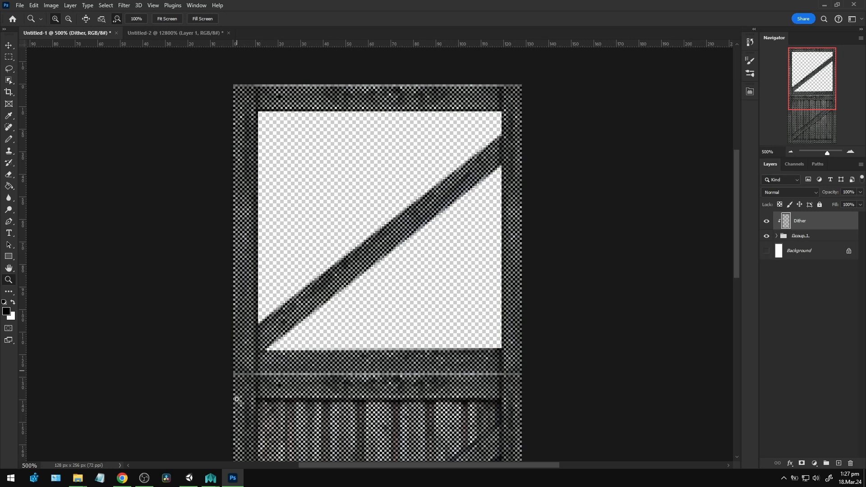
left_click_drag(397, 405, 368, 232)
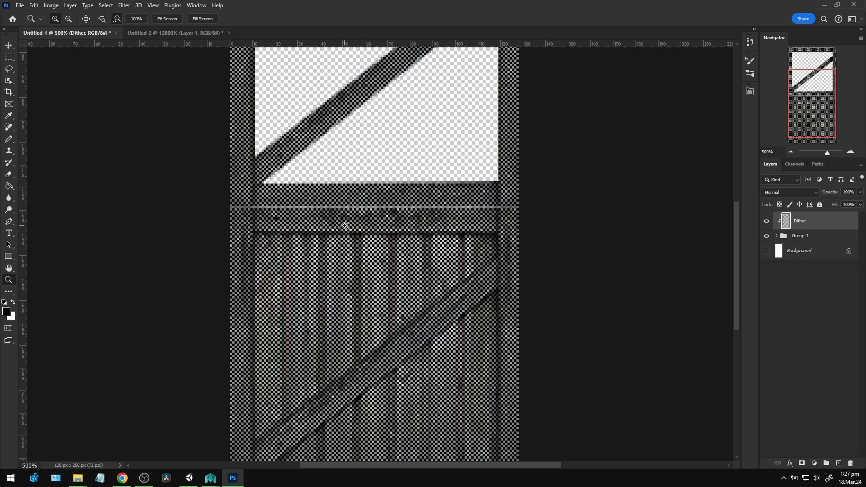
left_click(367, 231)
left_click(374, 243)
left_click(380, 257)
left_click_drag(275, 236, 280, 250)
left_click_drag(481, 103, 478, 335)
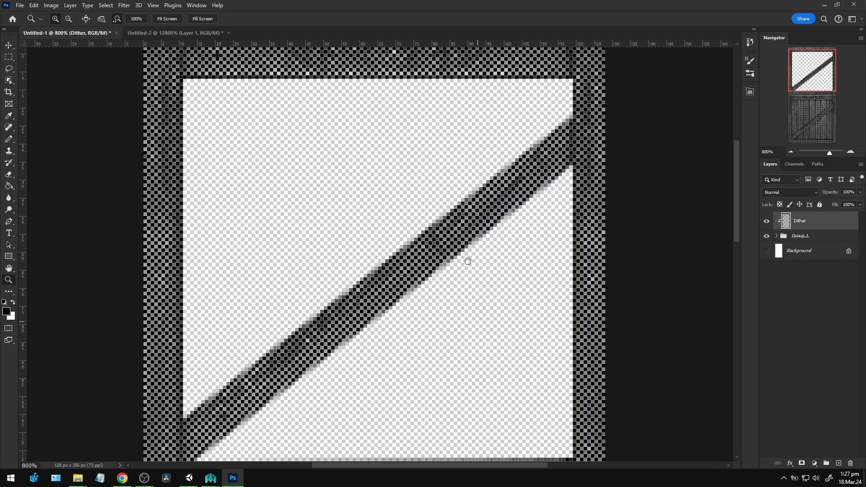
left_click_drag(433, 117, 429, 215)
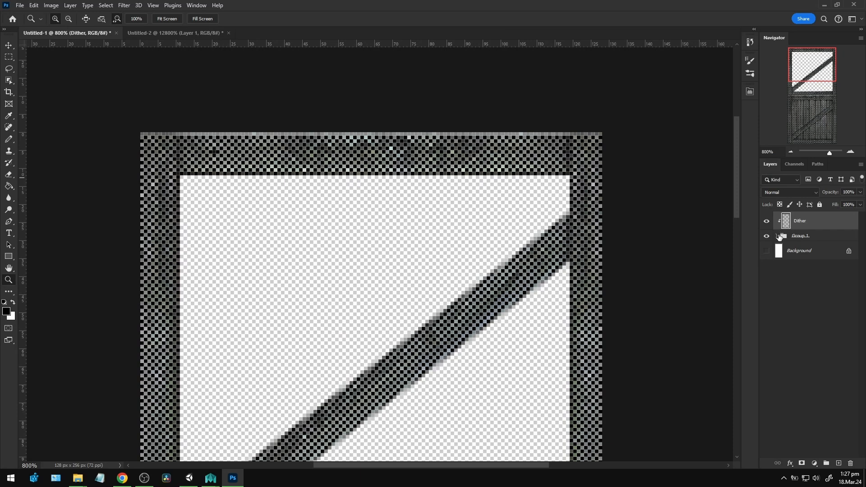
- Add an empty layer inside Group 1 and move it beneath Layer 1
left_click(778, 236)
left_click(837, 258)
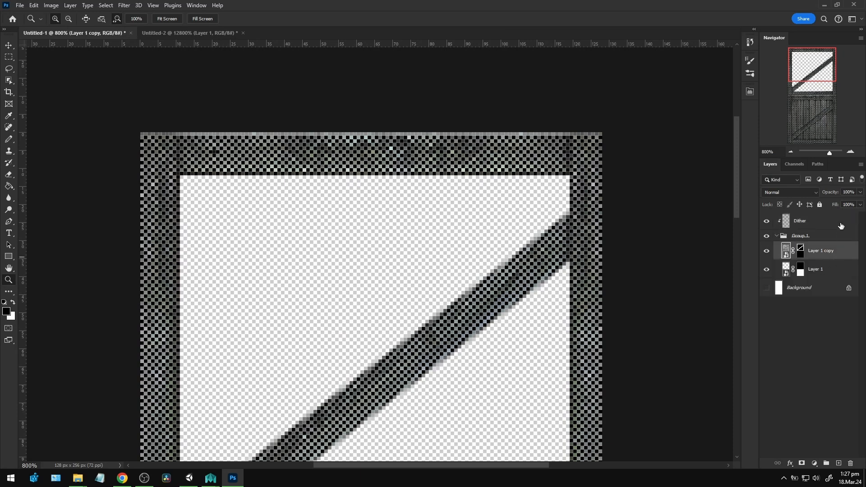
key("ctrl+shift+alt+n")
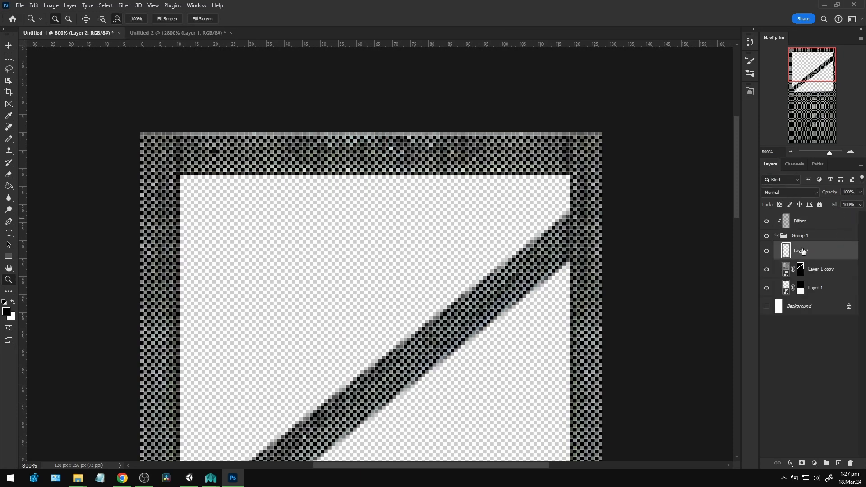
left_click_drag(802, 251, 801, 295)
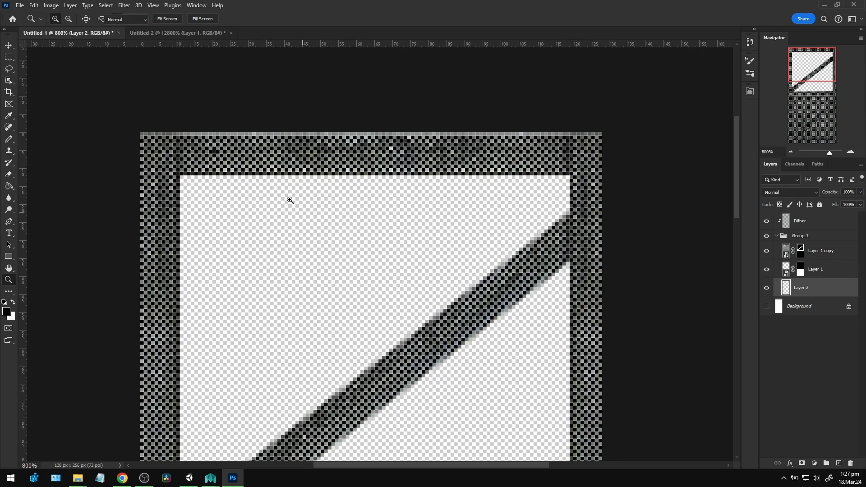
- Pencil black pixels on Layer 2 beneath the semi-transparent pixels along the door's top edge and middle rail
key("b")
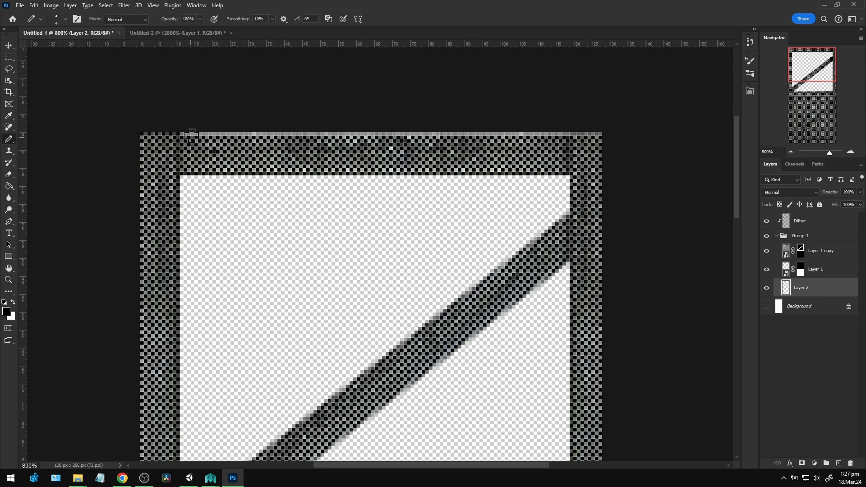
left_click_drag(192, 136, 622, 135)
left_click_drag(271, 442, 291, 255)
left_click_drag(161, 267, 661, 272)
- Hide the Dither layer and compare the door's edges with Layer 2 hidden and shown
left_click(767, 222)
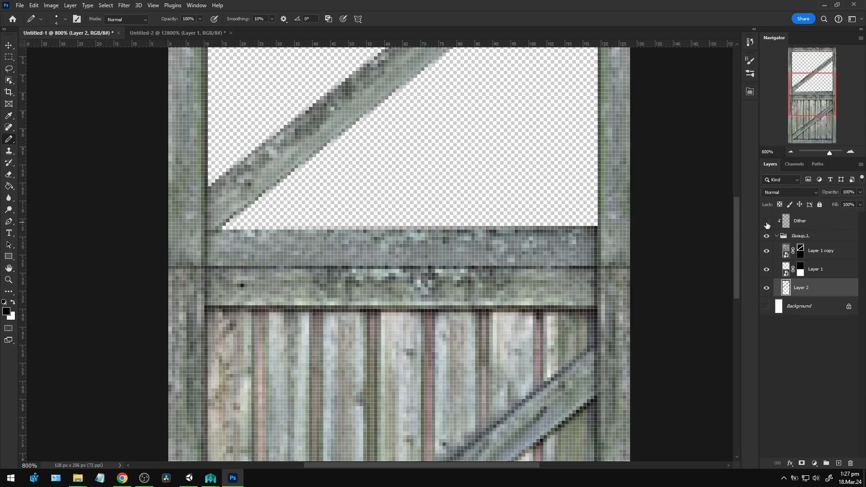
left_click(766, 288)
left_click(767, 288)
left_click_drag(460, 108, 466, 281)
mouse_move(455, 145)
left_mouse_down()
mouse_move(461, 296)
mouse_move(456, 251)
left_mouse_up()
left_click(810, 308)
left_click(808, 292)
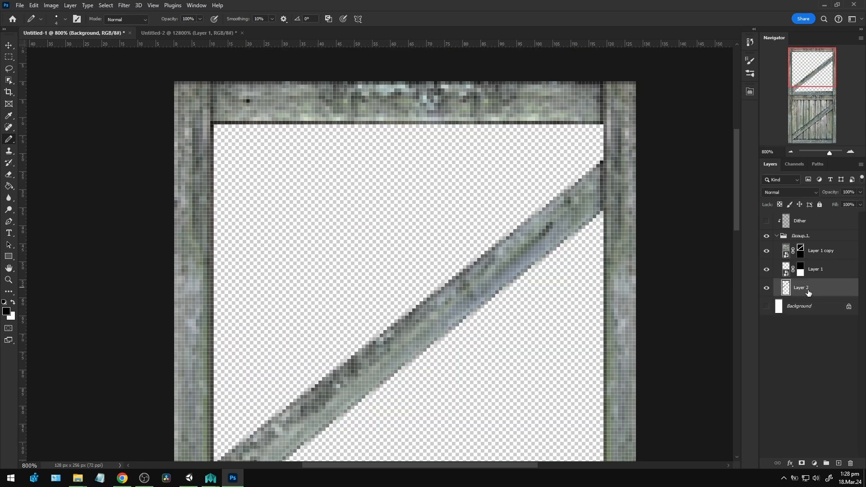
- Undo the black pencil strokes on Layer 2 and recheck the door's edges with that layer hidden and shown
key("ctrl+z")
key("ctrl+z")
left_click(766, 289)
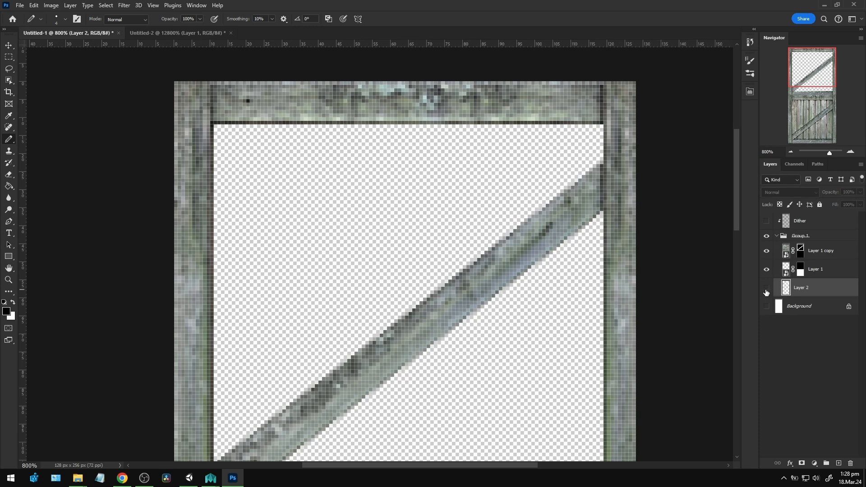
left_click(765, 290)
left_click(766, 289)
left_click(765, 289)
left_click_drag(446, 349, 465, 80)
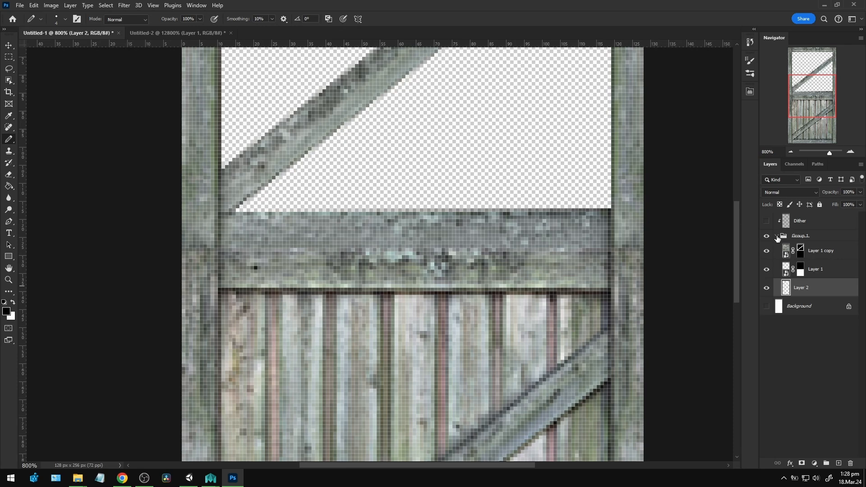
mouse_move(465, 130)
left_mouse_down()
mouse_move(445, 347)
mouse_move(443, 264)
left_mouse_up()
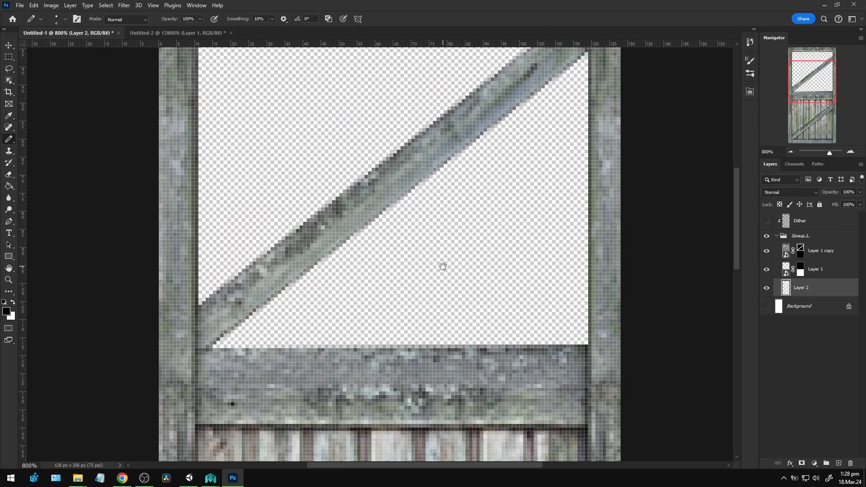
- Collapse Group 1 and show the Dither layer again
left_click(777, 237)
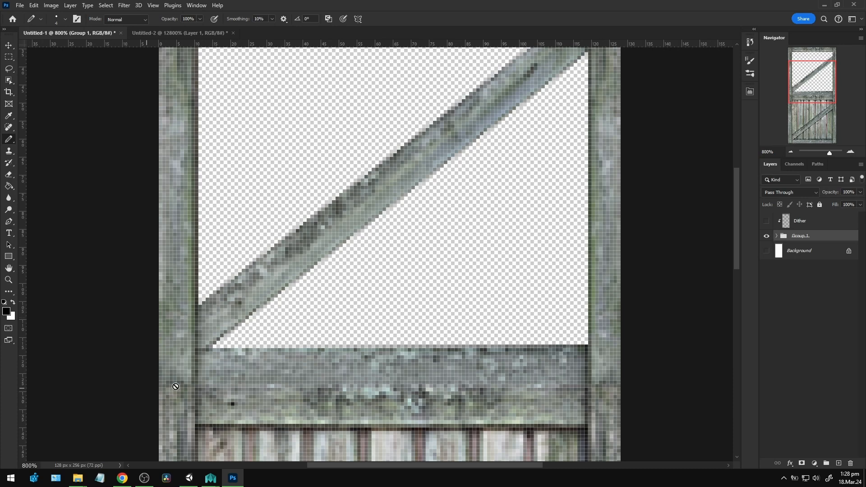
left_click_drag(176, 386, 218, 260)
left_click_drag(477, 251, 456, 301)
left_click(766, 221)
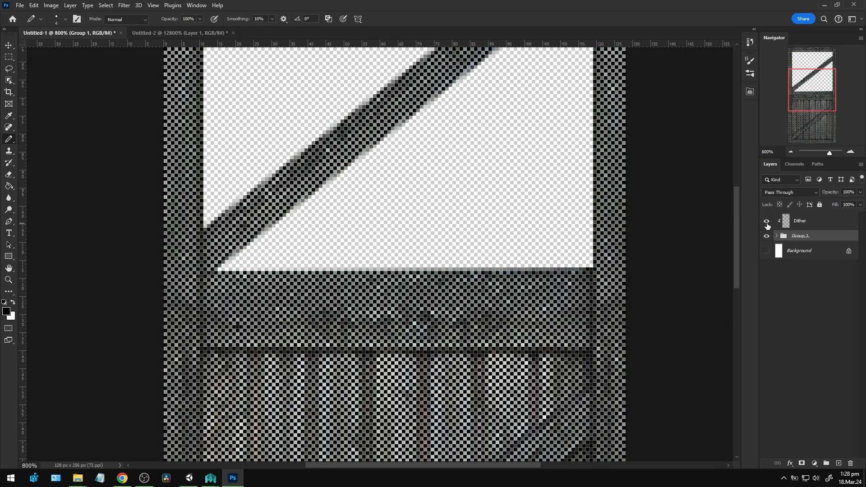
- Set the Dither layer's blend mode to Overlay and check the pattern over the upper half of the door
left_click_drag(402, 163, 418, 337)
key("z")
left_click(410, 237, "alt")
left_click_drag(448, 372, 447, 325)
left_click(810, 222)
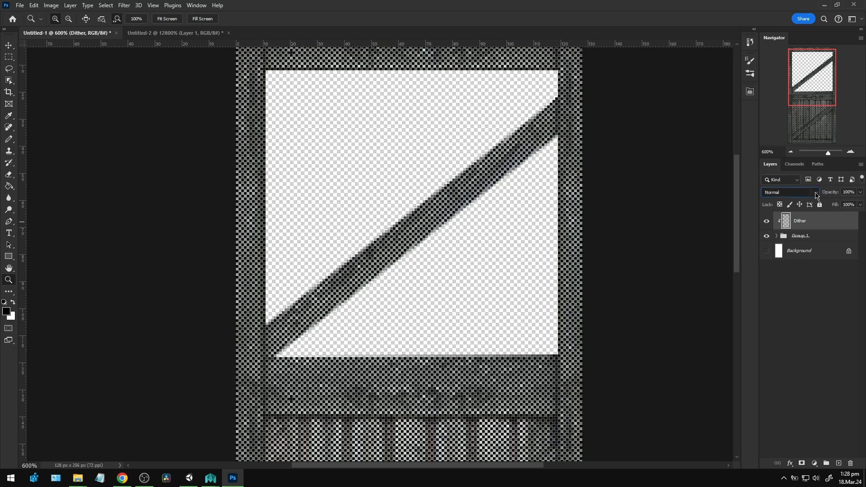
left_click(816, 192)
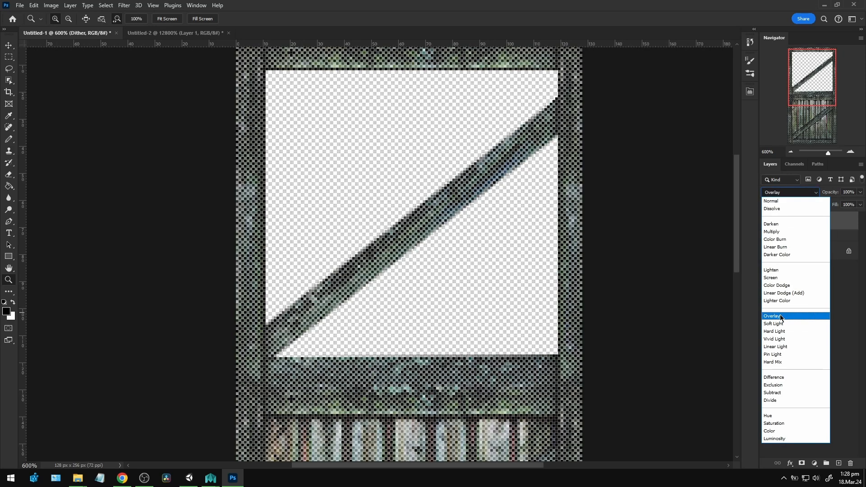
left_click(785, 316)
left_click_drag(500, 134, 491, 160)
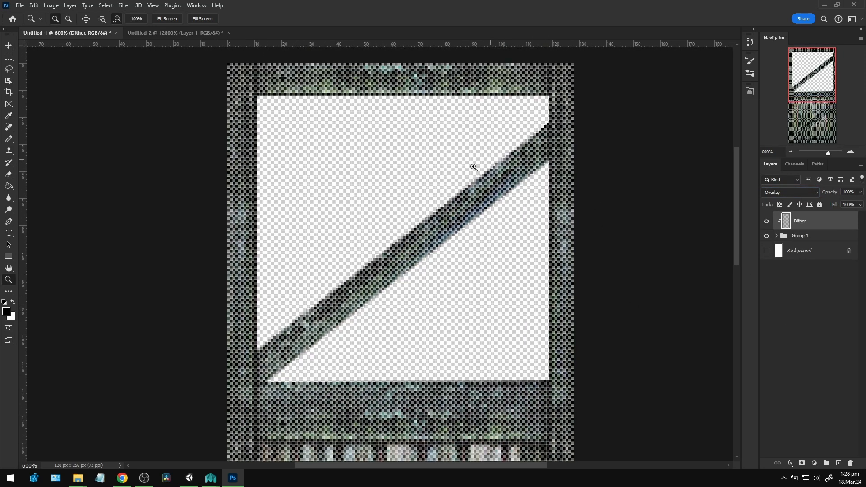
left_click_drag(428, 149, 417, 164)
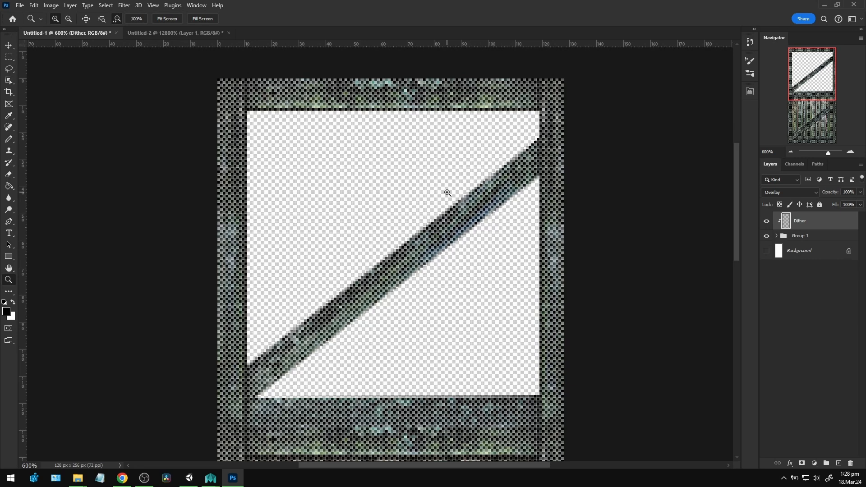
- Try the Dither layer at 25% and 57% opacity, judging the pattern across the whole door
left_click(861, 192)
left_click_drag(860, 202, 829, 204)
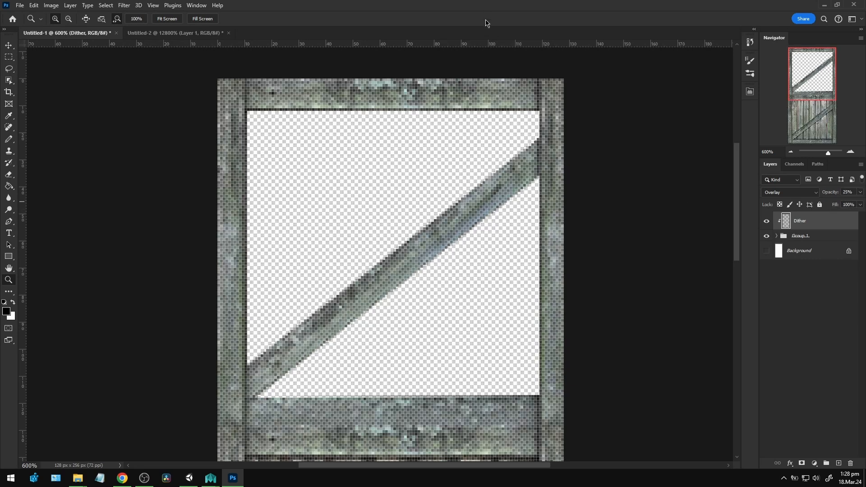
left_click(476, 231, "alt")
left_click(476, 231, "alt")
left_click_drag(450, 294, 448, 228)
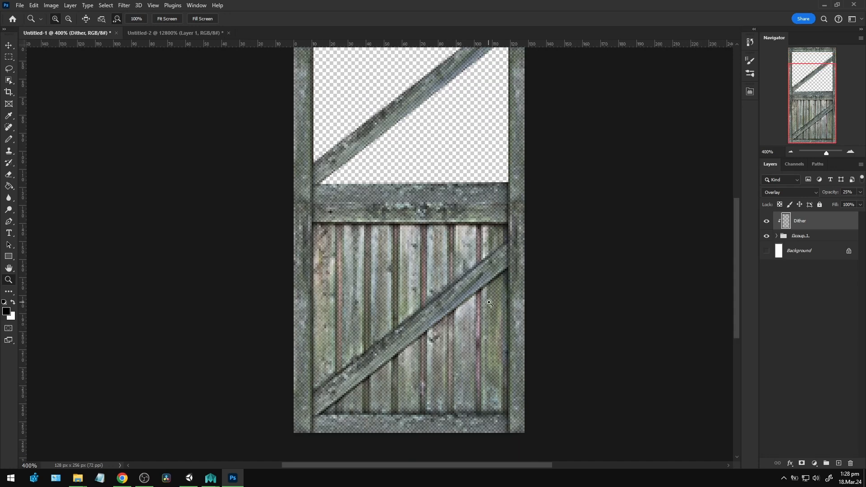
left_click(860, 192)
left_click(842, 205)
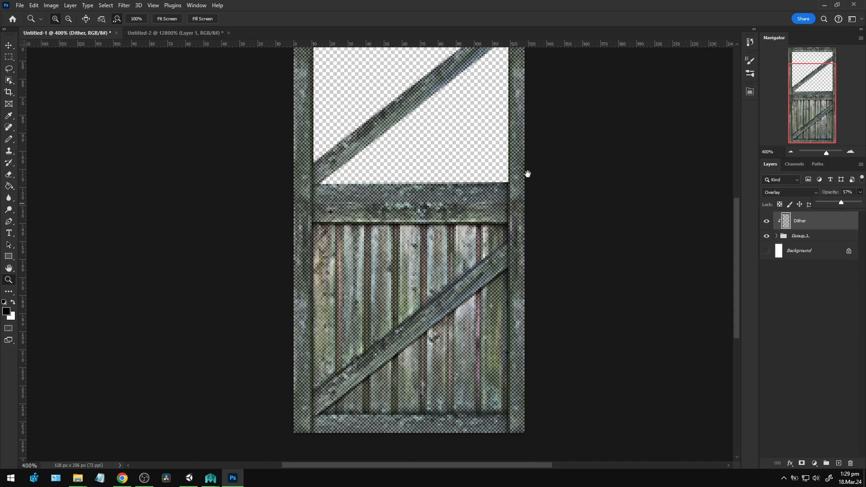
left_click_drag(515, 161, 512, 146)
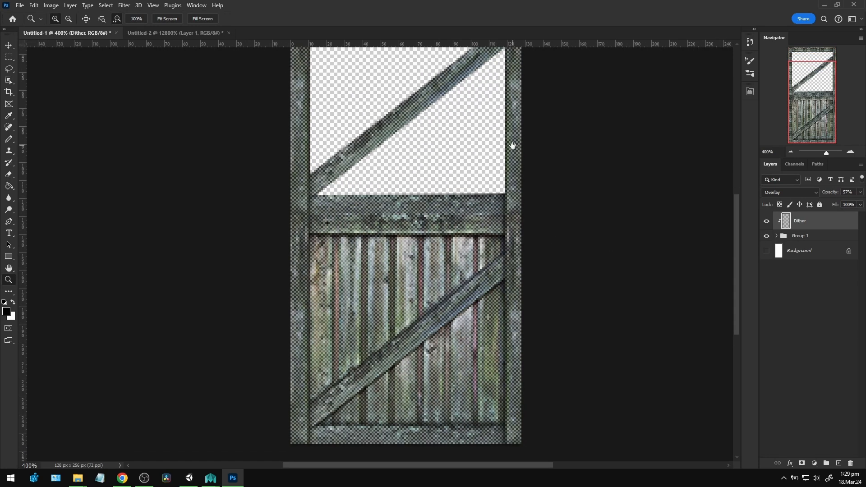
- Set the Dither layer's opacity to 15%
left_click(860, 192)
left_click_drag(842, 205, 823, 212)
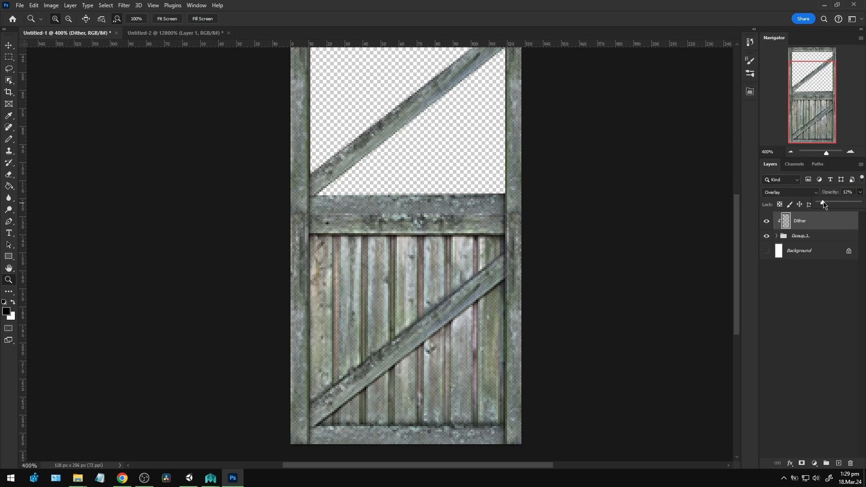
scroll(464, 189, "down", 2)
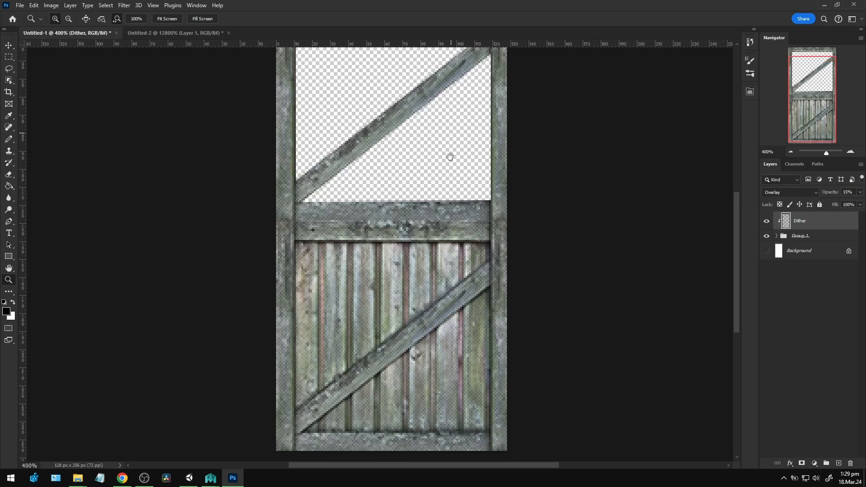
- Examine the softened dither on the door's upper frame, diagonal braces and lower planks, both close up and from a distance
scroll(450, 155, "up", 4)
left_click(354, 154)
left_click(352, 153)
left_click(350, 188, "alt")
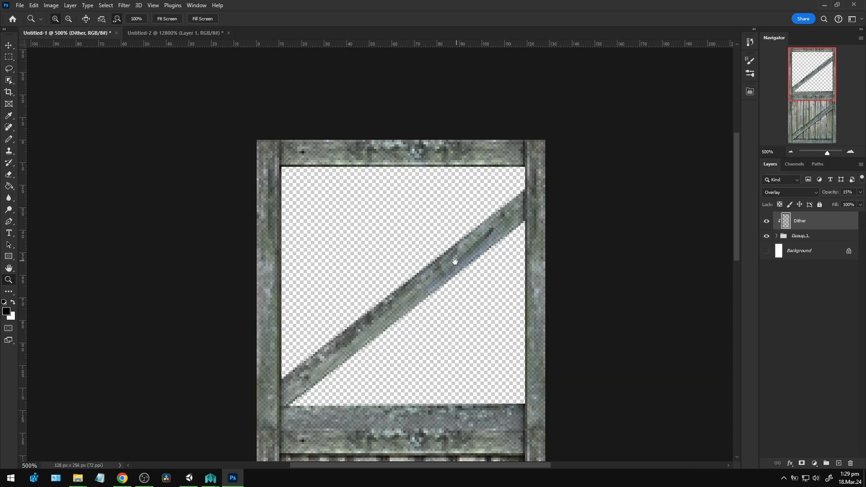
scroll(452, 161, "down", 5)
scroll(428, 368, "down", 2)
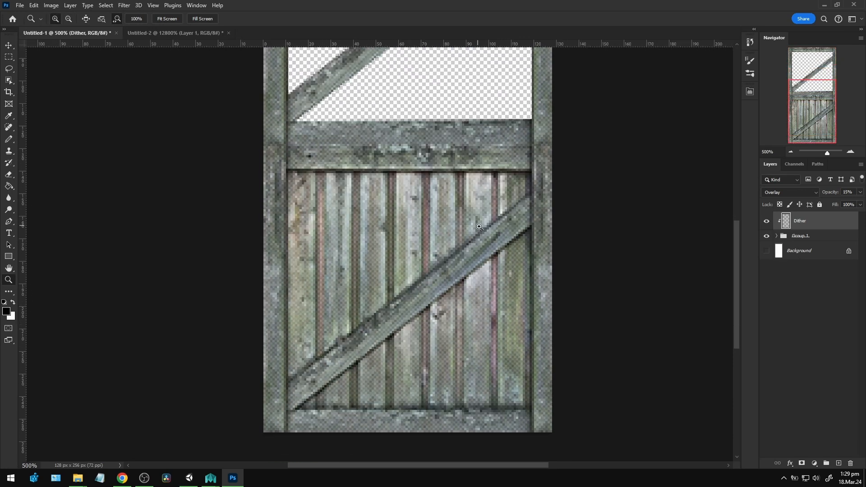
scroll(515, 337, "down", 1)
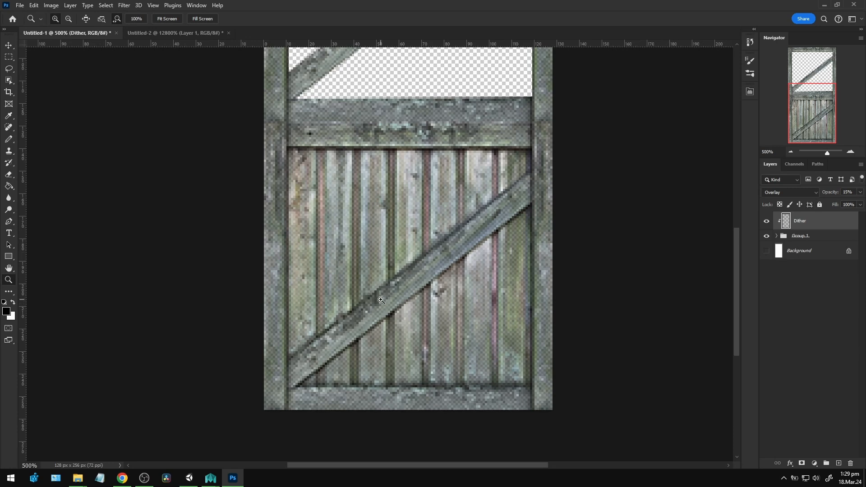
scroll(380, 300, "up", 5)
left_click(404, 223, "alt")
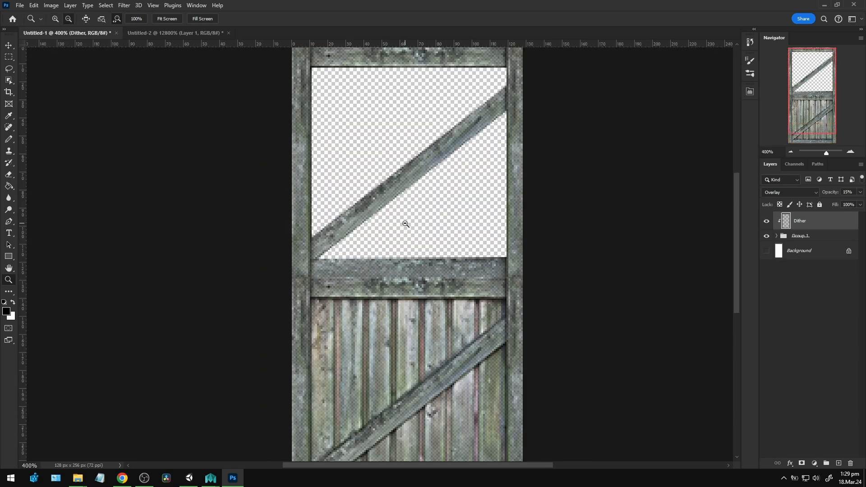
left_click(404, 223, "alt")
scroll(405, 225, "down", 1)
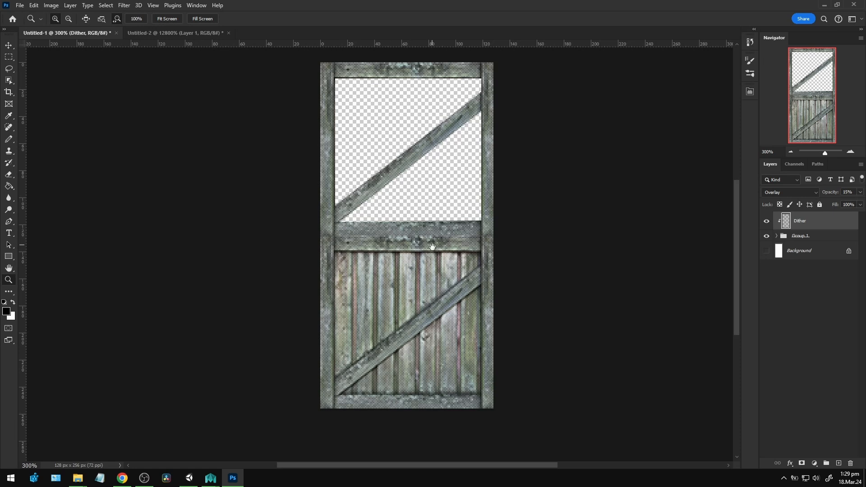
scroll(411, 266, "up", 1)
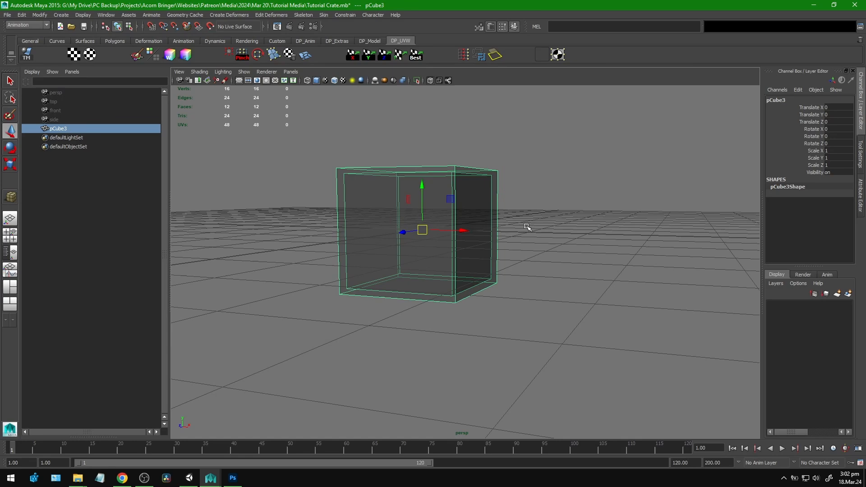
- Switch to Maya and turn off X-ray display so the cube is shown as a solid surface
left_click_drag(527, 227, 544, 238)
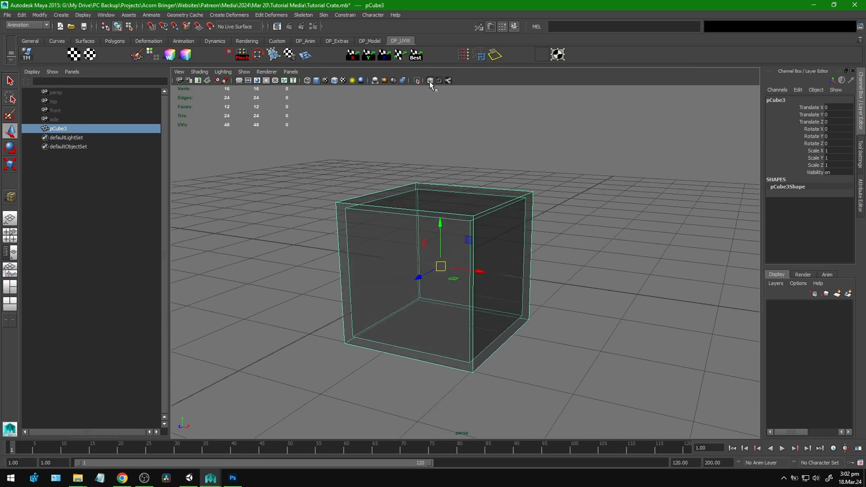
left_click(431, 81)
left_click_drag(600, 228, 597, 223)
- Open the lambert1 material and map its Color to a File texture using Crate_Texture.png
key("m")
double_click(214, 198)
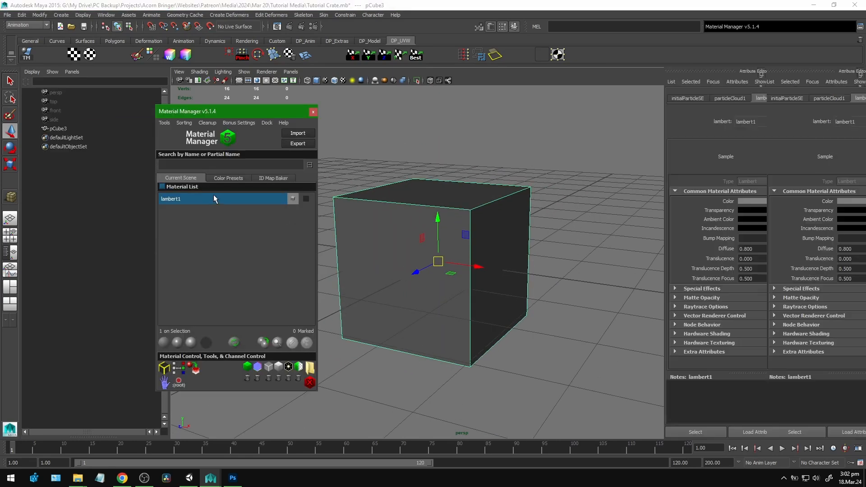
left_click(842, 202)
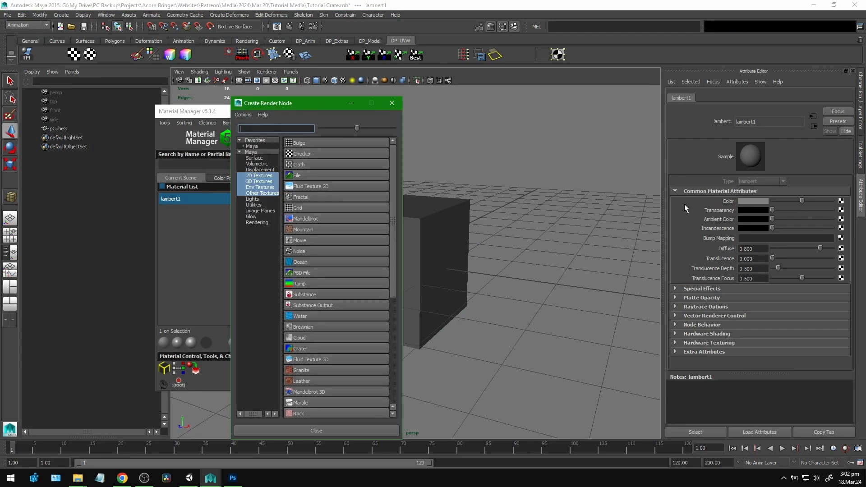
left_click(307, 177)
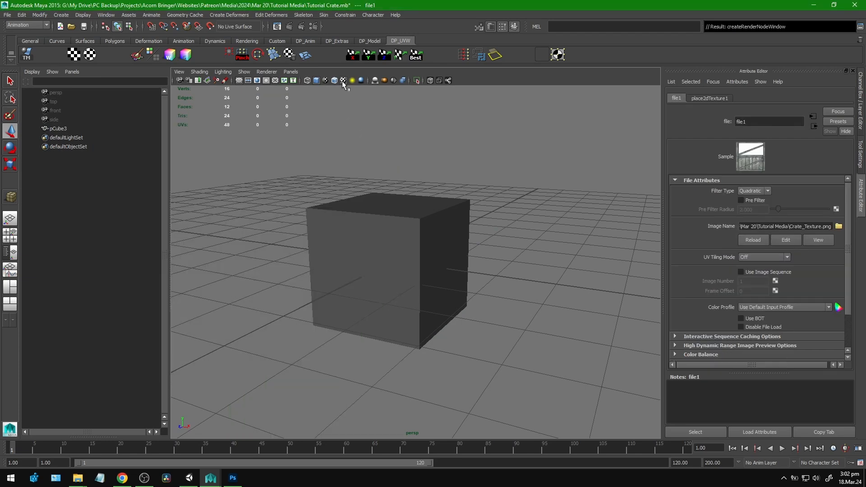
- Turn on textured display in the viewport and set the file texture's Filter Type to Off
left_click(343, 83)
left_click_drag(271, 155, 376, 192)
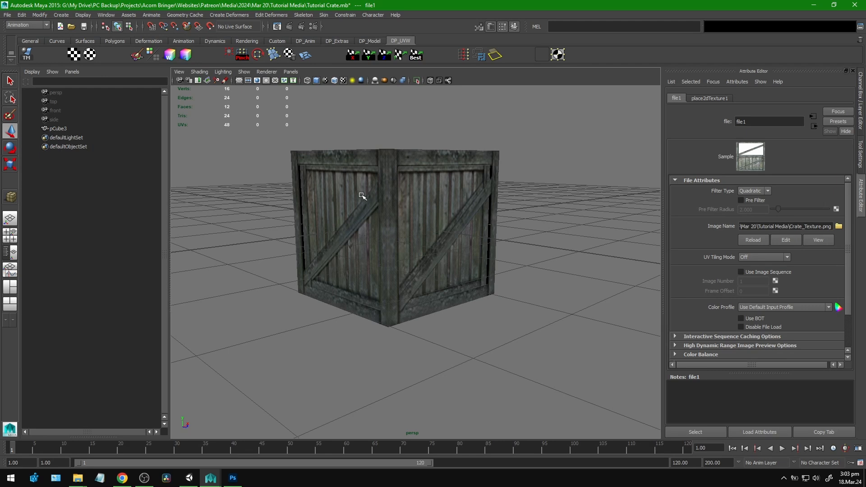
left_click_drag(362, 197, 392, 199)
left_click(768, 191)
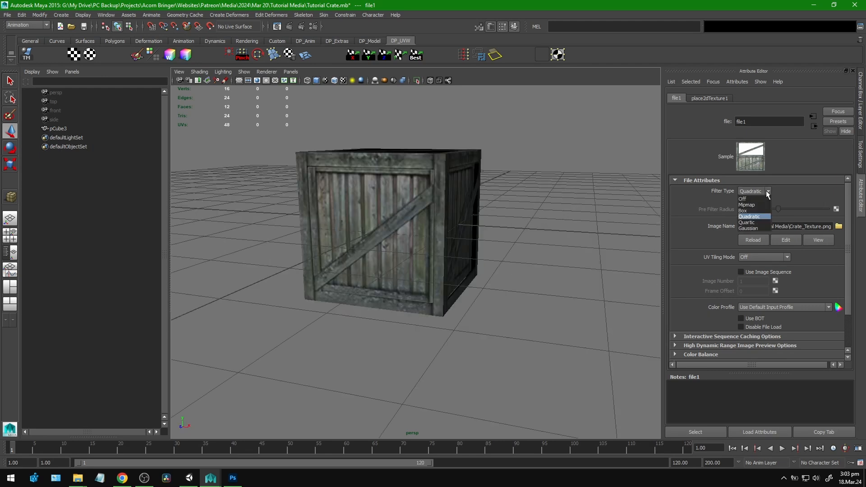
left_click(746, 201)
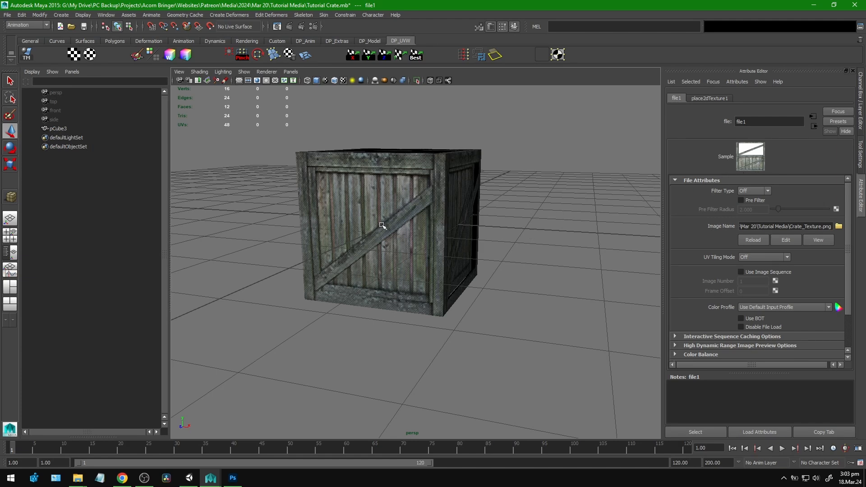
- Examine the dithered wood texture on the crate's front, side and top faces from near and far
scroll(444, 220, "up", 5)
scroll(444, 221, "down", 6)
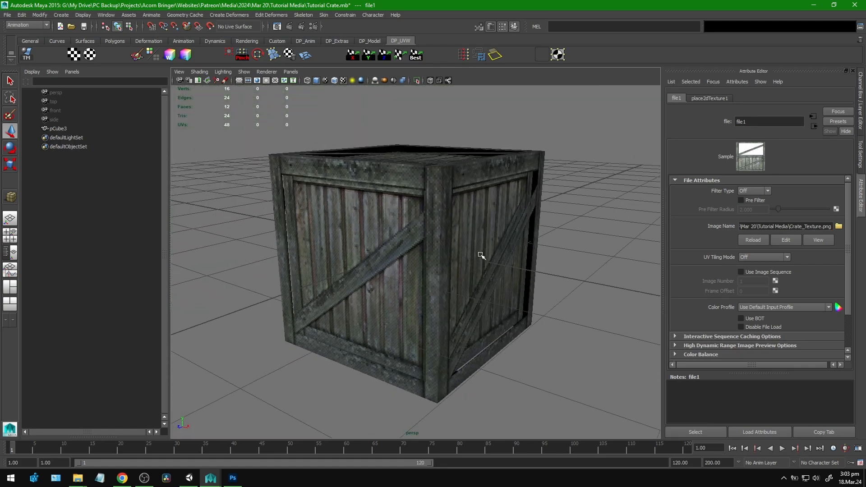
left_click_drag(481, 251, 414, 225)
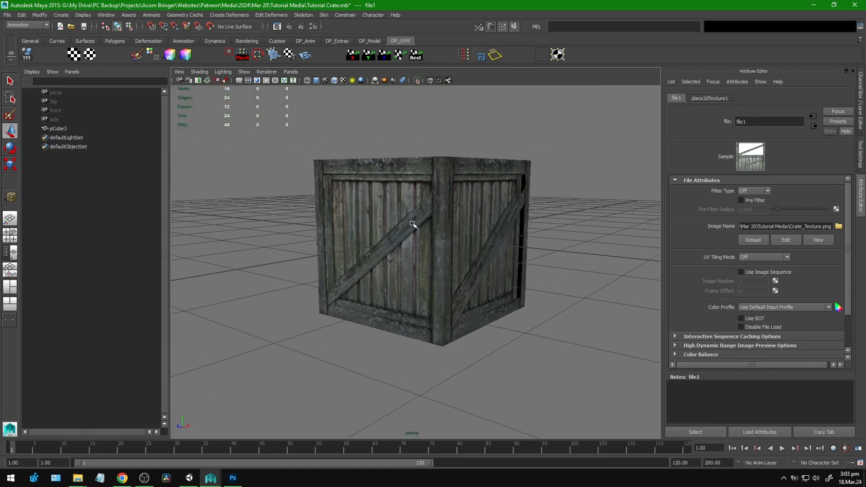
left_click(518, 232)
left_click_drag(518, 232, 289, 226)
scroll(354, 240, "up", 3)
scroll(361, 153, "down", 4)
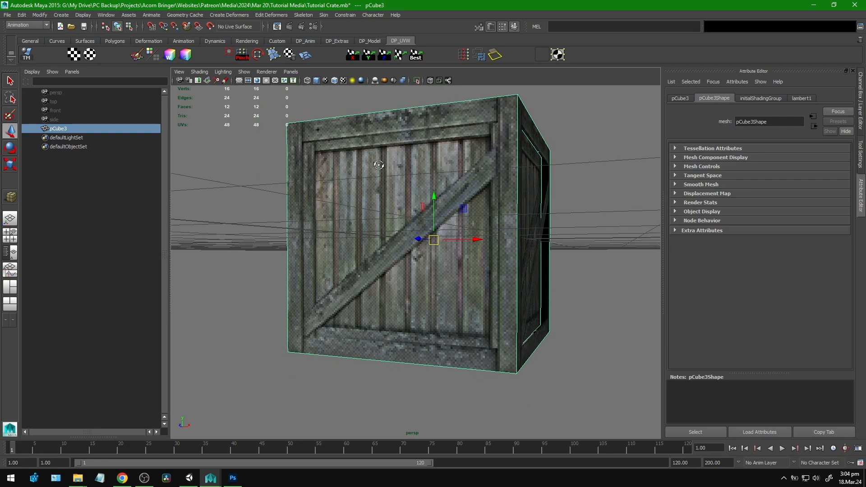
mouse_move(354, 179)
left_mouse_down()
mouse_move(416, 182)
mouse_move(338, 180)
left_mouse_up()
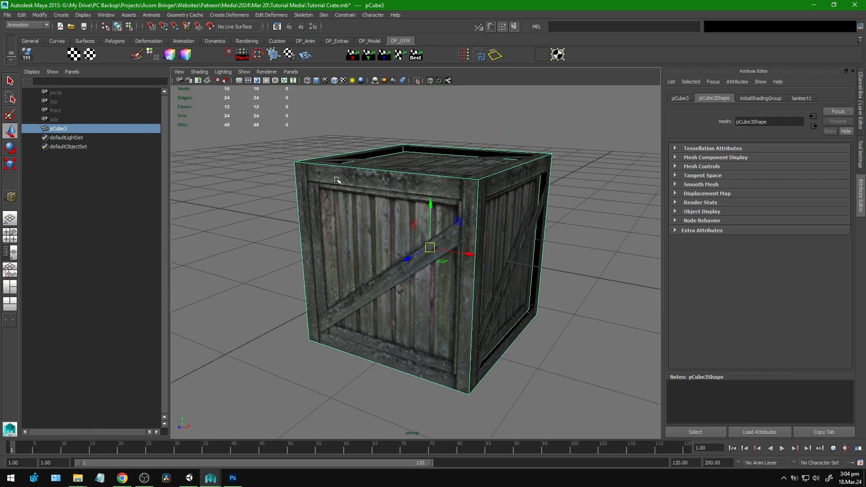
- Scale the UVs of the six inner crate faces inward to fit the plank area inside the texture's lower frame, and close the UV editor
left_click_drag(374, 247, 366, 241)
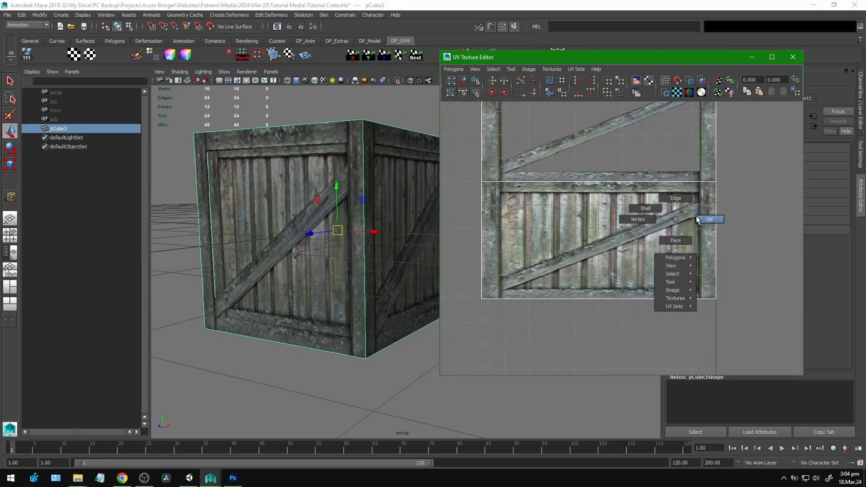
right_click(696, 216)
left_click(713, 298)
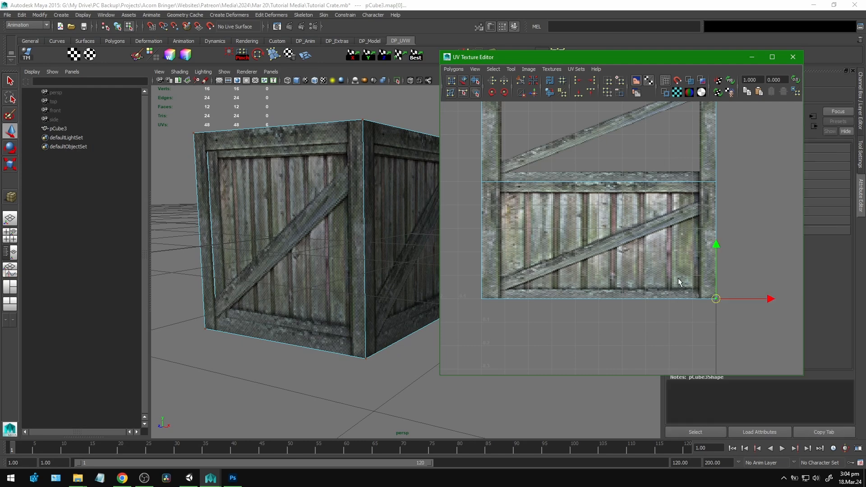
left_click_drag(597, 265, 610, 270)
scroll(261, 230, "up", 2)
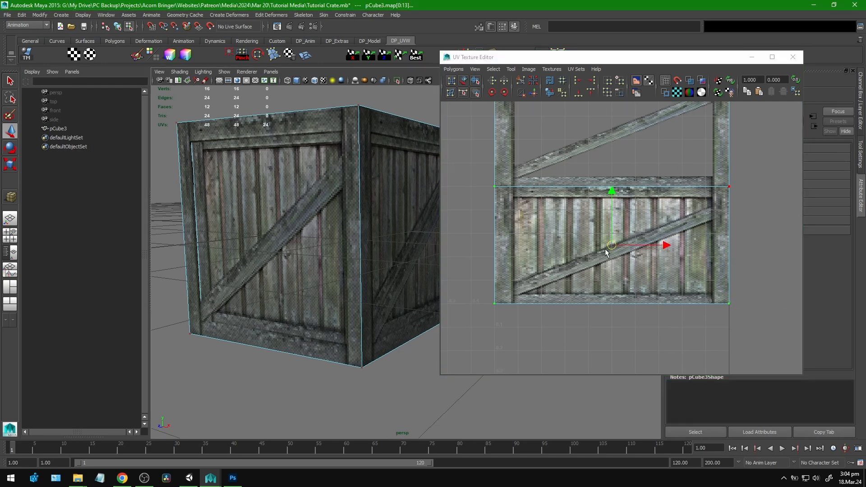
scroll(589, 238, "up", 3)
left_click_drag(589, 237, 592, 215)
key("r")
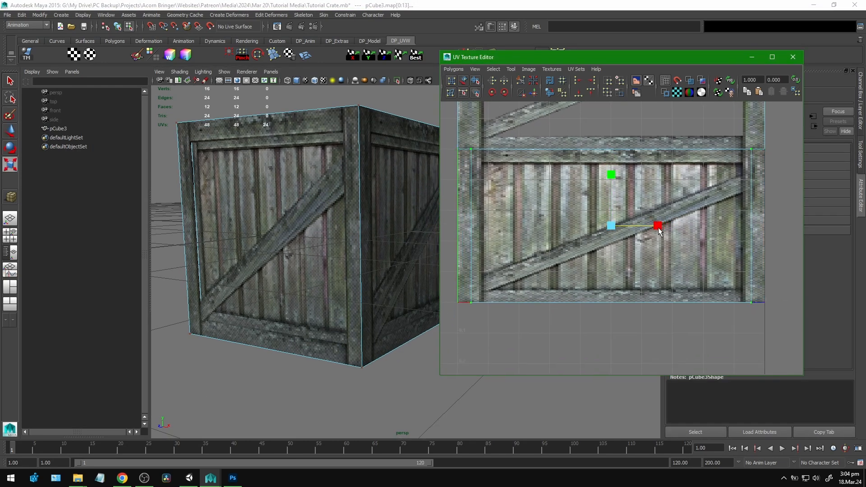
left_click_drag(657, 231, 655, 231)
left_click_drag(613, 174, 613, 186)
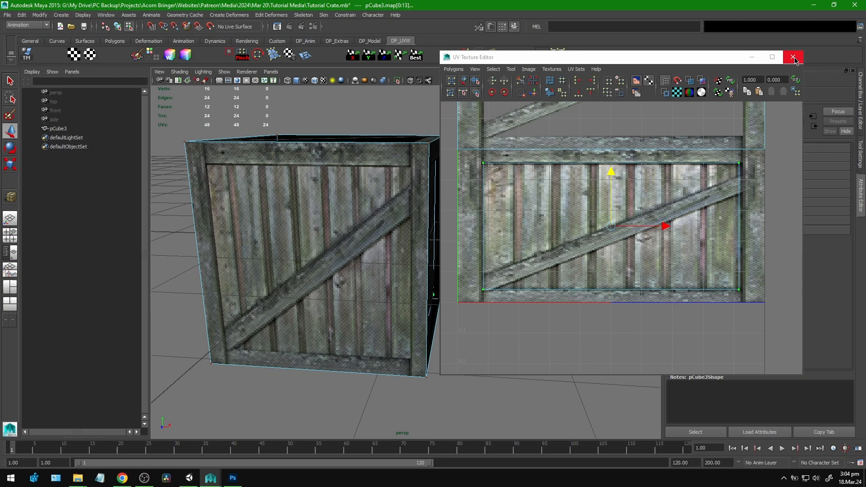
left_click(793, 57)
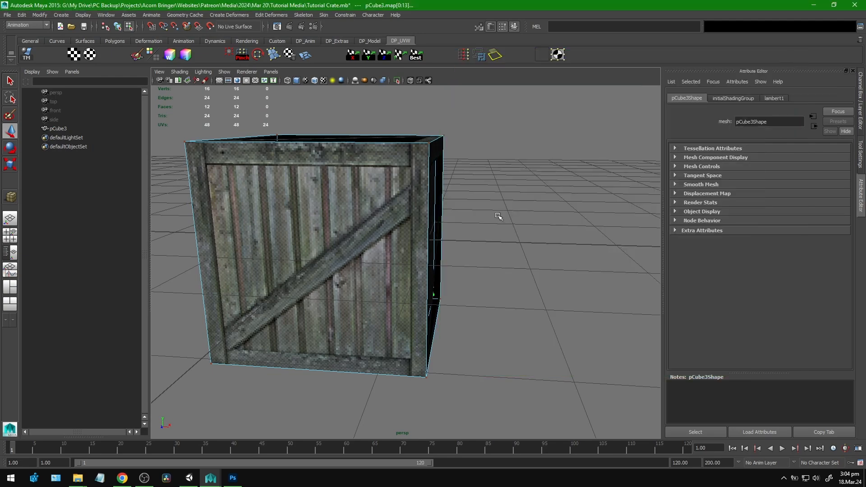
- Select the crate's six outer frame faces and move them slightly inward along their local Z axis
left_click_drag(498, 216, 431, 219)
right_click(396, 187)
left_click_drag(393, 184, 423, 220)
left_click(411, 191)
right_click(374, 159)
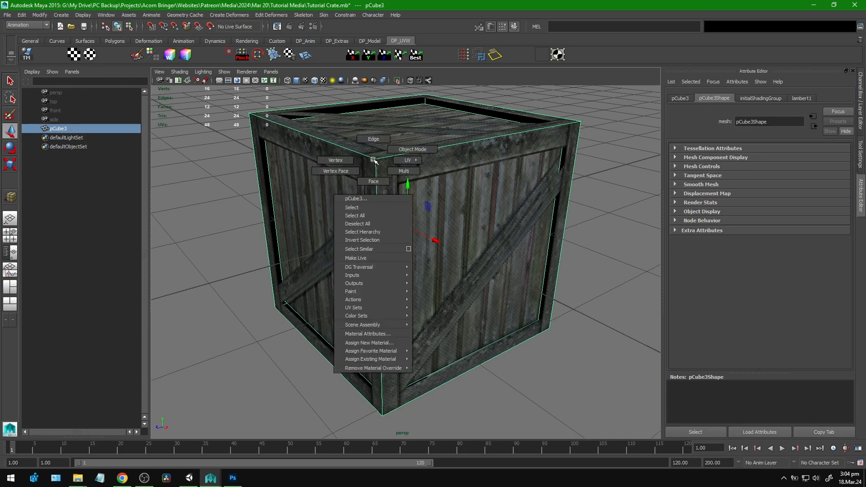
left_click_drag(373, 159, 374, 181)
key("g")
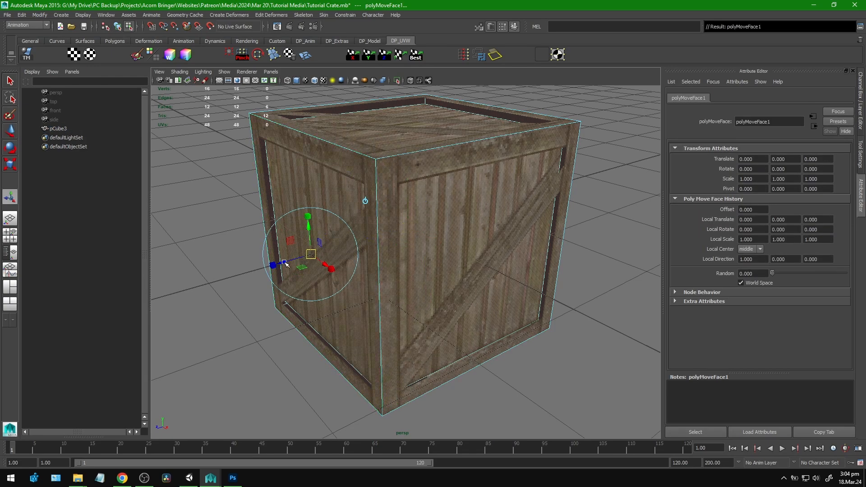
left_click_drag(287, 263, 303, 257)
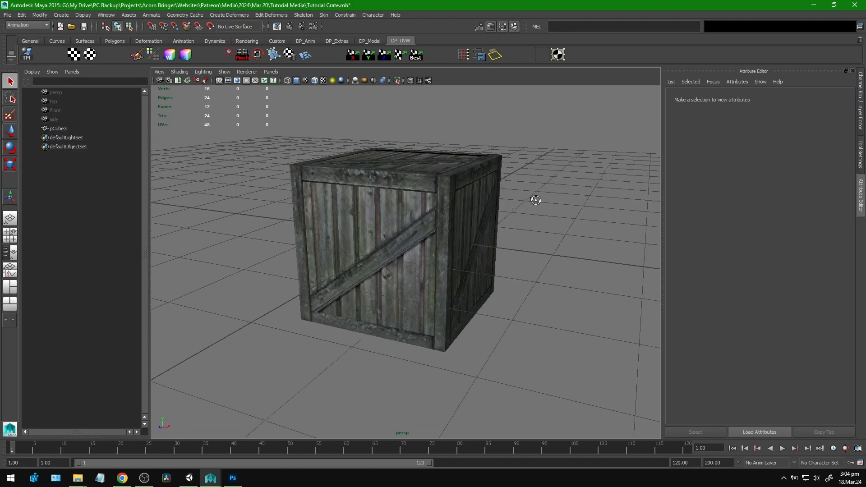
- Examine how the crate's frame lines up with the recessed plank panels from the front, at an angle and close up
left_click_drag(535, 200, 380, 210)
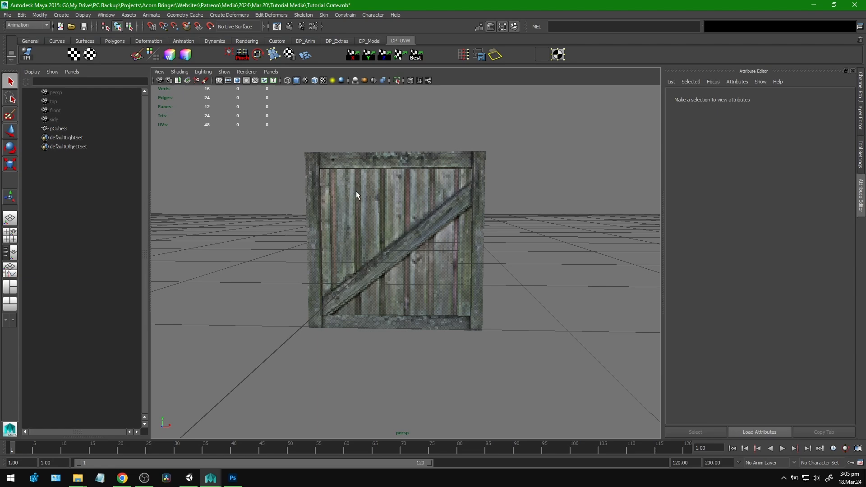
left_click_drag(399, 214, 313, 134)
scroll(331, 206, "up", 4)
scroll(365, 217, "up", 3)
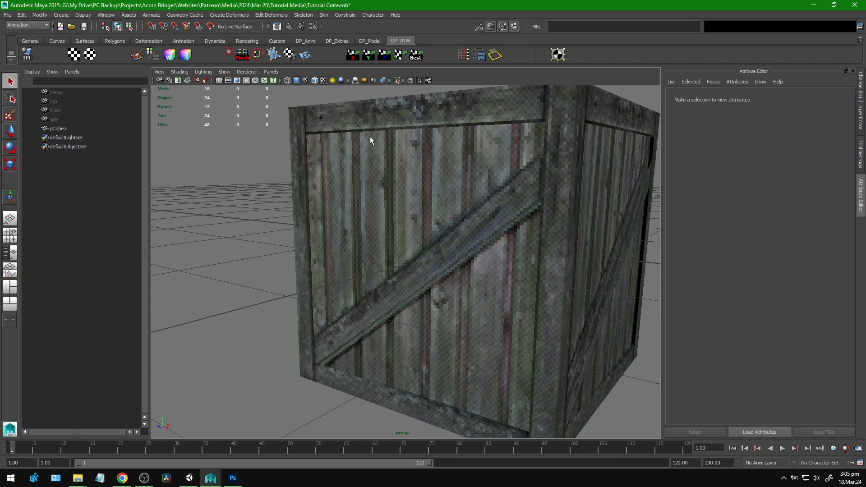
scroll(521, 176, "down", 3)
left_click_drag(519, 177, 462, 241)
left_click_drag(424, 294, 375, 292)
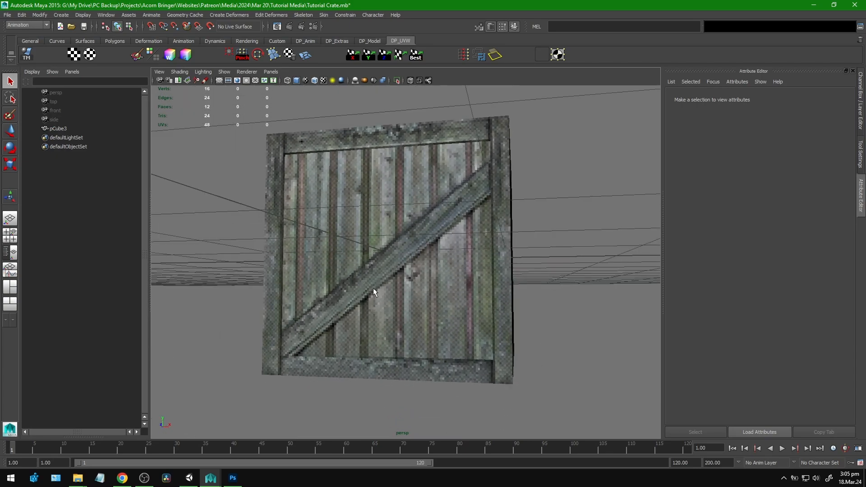
scroll(375, 292, "down", 3)
left_click_drag(383, 253, 359, 257)
scroll(332, 261, "up", 5)
left_click_drag(306, 258, 408, 246)
- Move the six outer frame faces outward by 0.048 along their local Z axis, and return to Object Mode with nothing selected
left_click(368, 234)
right_click(316, 221)
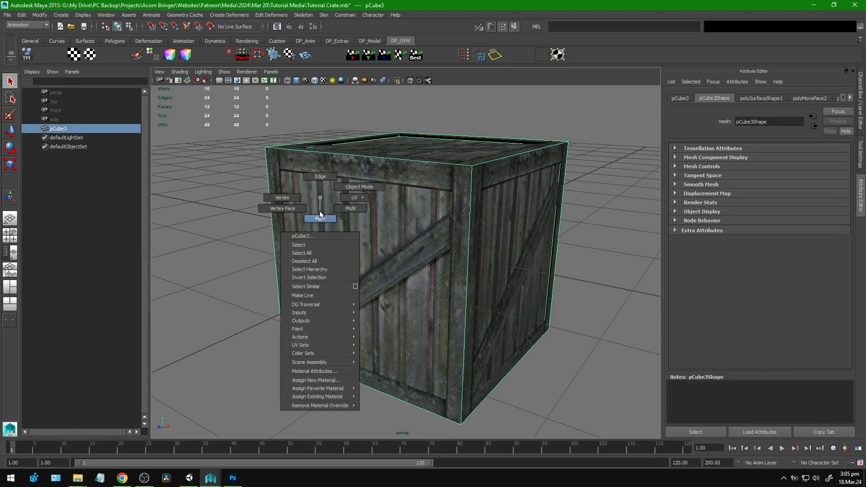
left_click(327, 210)
key("g")
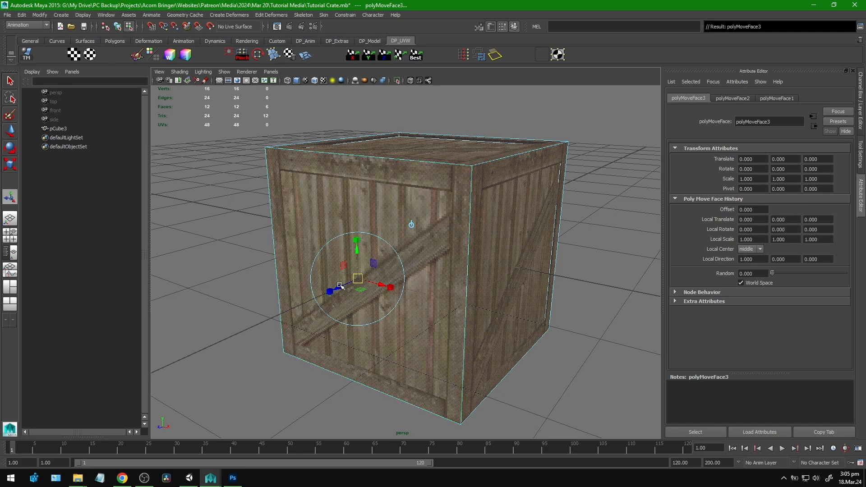
left_click_drag(340, 285, 337, 287)
key("q")
right_click(352, 168)
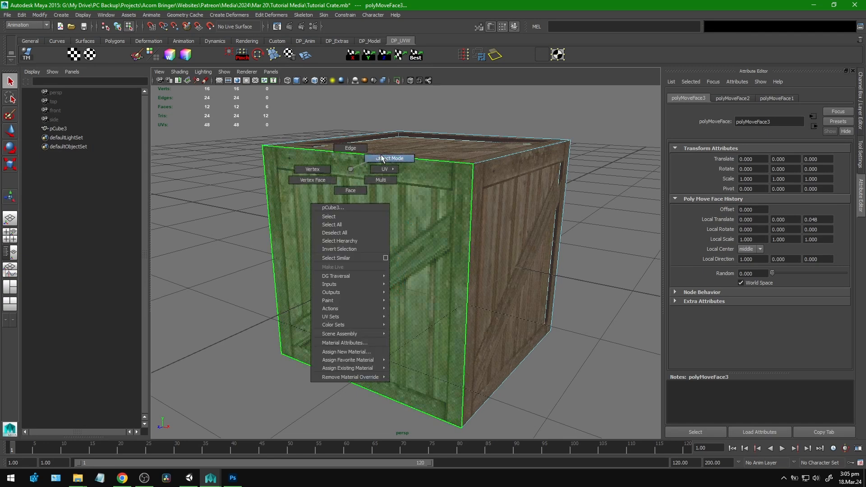
left_click(389, 159)
left_click(378, 121)
- Examine the finished crate's top, sides and dithered wood texture from above, at eye level, near and far
left_click_drag(415, 156, 440, 178)
scroll(497, 179, "down", 5)
left_click_drag(456, 212, 438, 251)
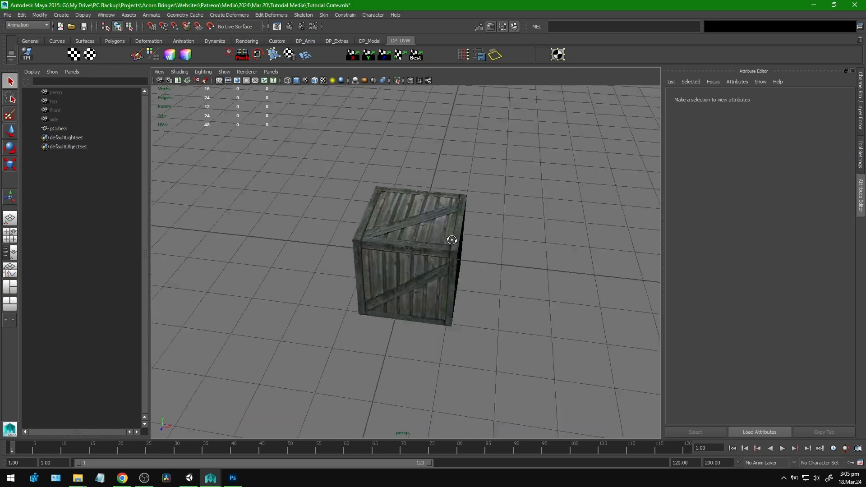
scroll(449, 239, "up", 10)
scroll(453, 259, "down", 10)
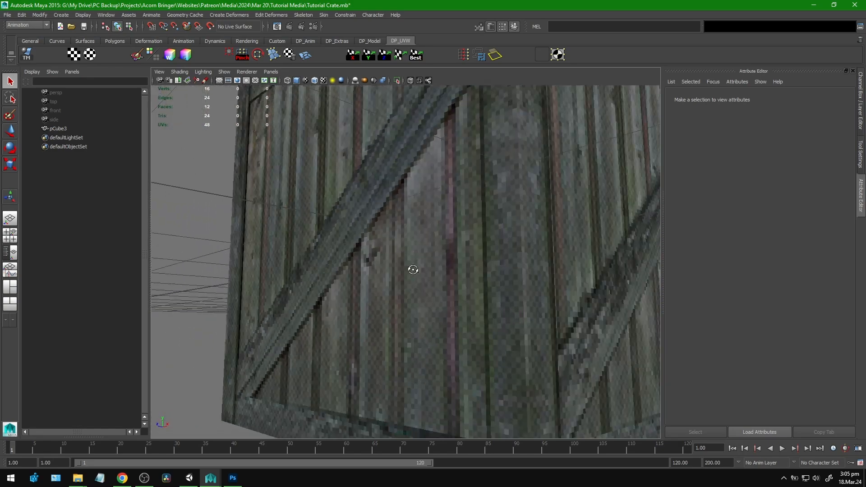
scroll(286, 252, "down", 3)
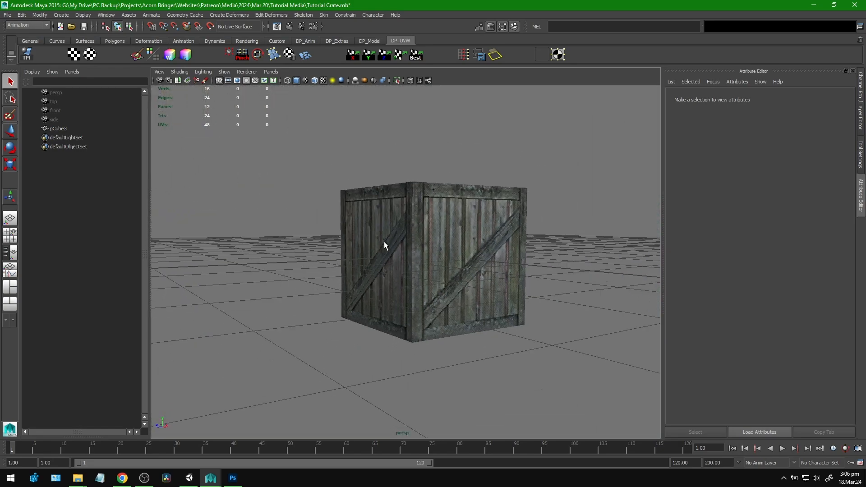
left_click_drag(387, 245, 465, 275)
scroll(386, 273, "up", 3)
left_click_drag(386, 274, 395, 254)
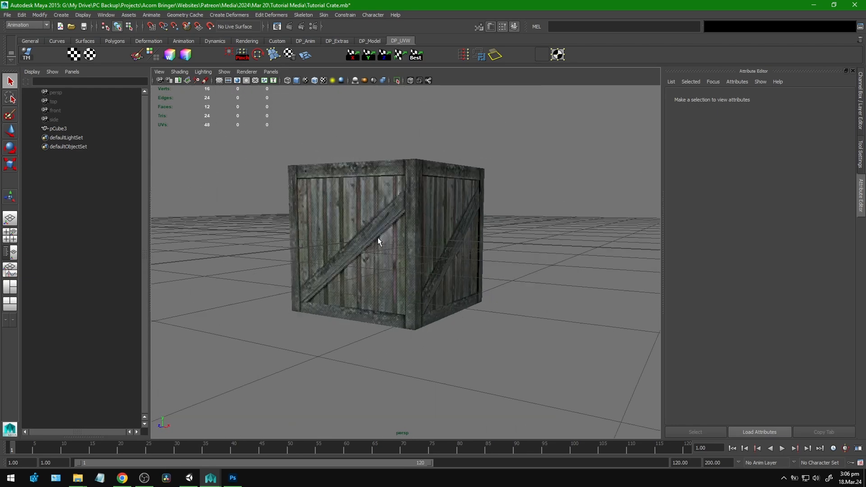
scroll(429, 137, "up", 3)
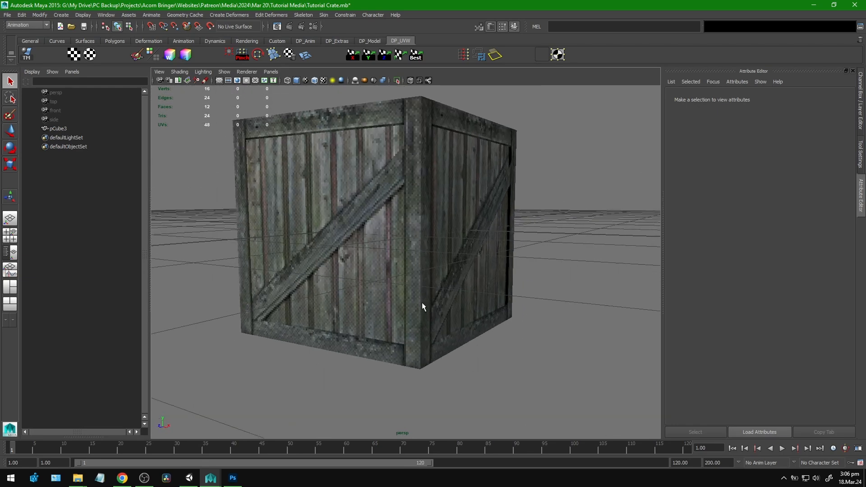
scroll(450, 231, "down", 3)
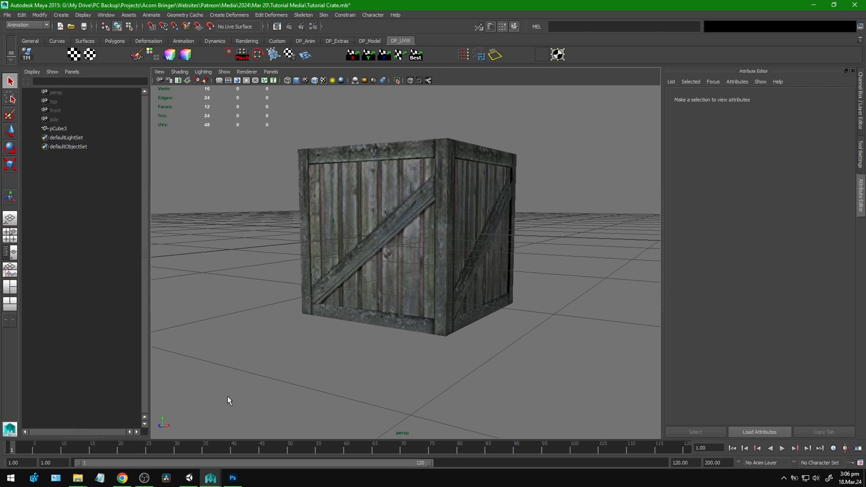
- Switch to Photoshop and inspect the dithered planks in the lower half of CrateTexture.psd at 500% zoom
left_click(233, 477)
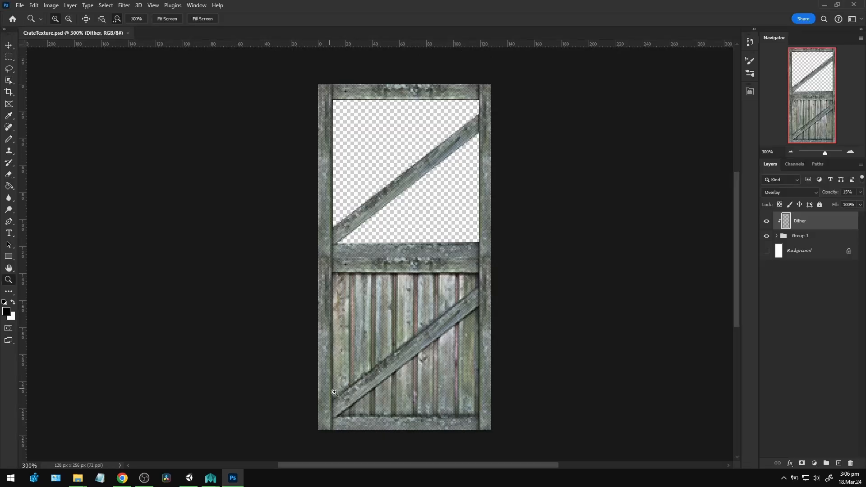
left_click(391, 362)
left_click(392, 362)
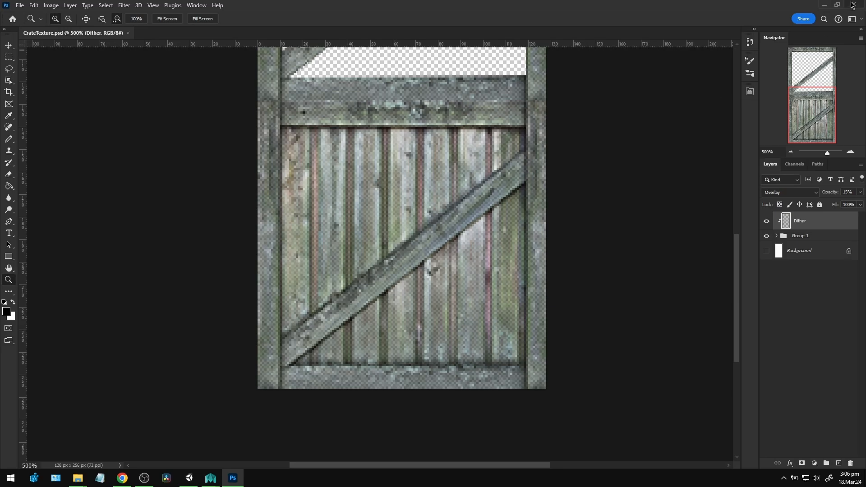
- Return to Maya, select the crate and delete its construction history
left_click(825, 9)
left_click_drag(449, 232, 358, 246)
left_click(513, 211)
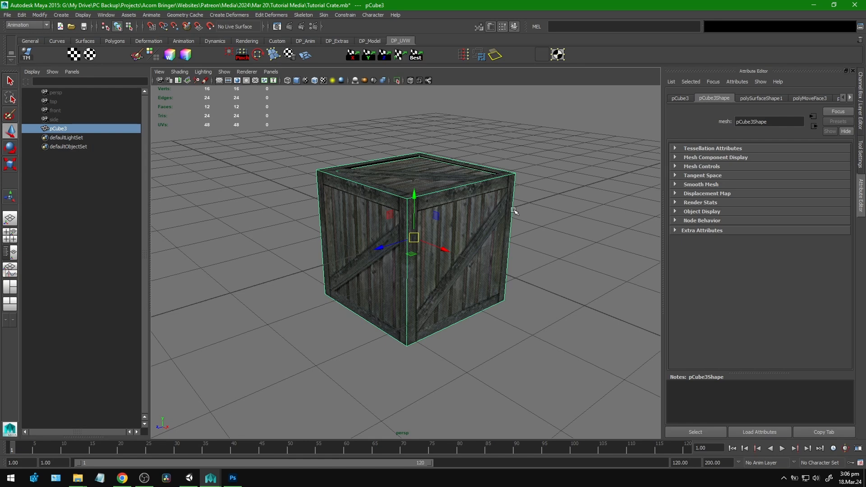
key("ctrl+a")
key("alt+shift+d")
left_click_drag(513, 211, 480, 207)
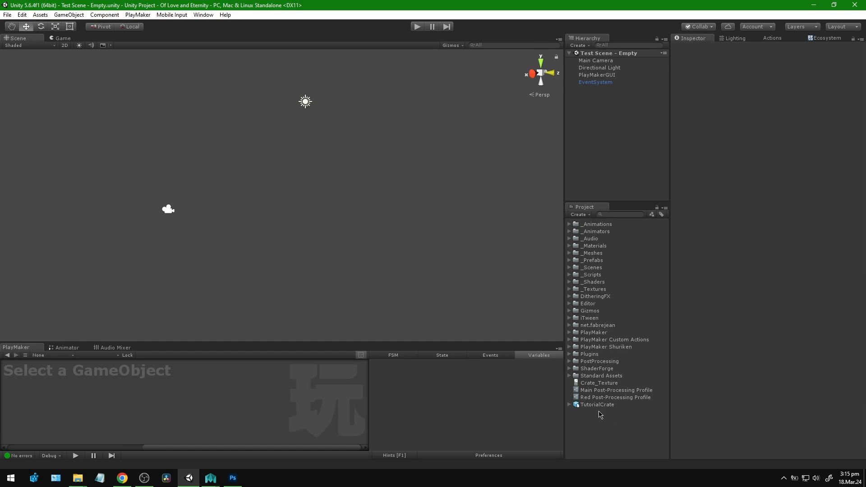
- In Unity, turn off Use File Scale for the TutorialCrate model and apply the import settings
left_click(596, 405)
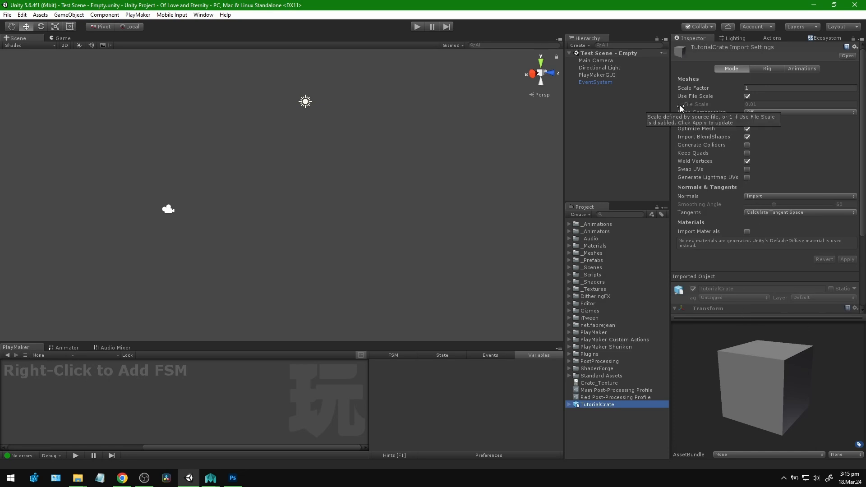
left_click(747, 97)
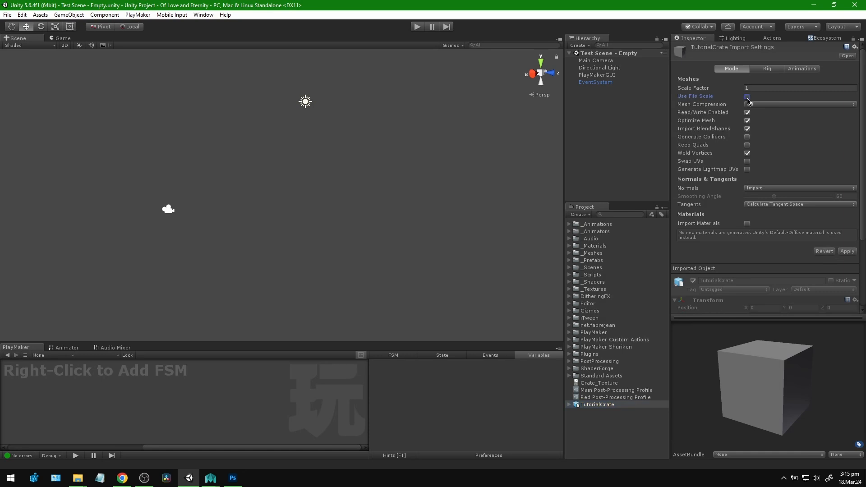
left_click(853, 252)
- Check the TutorialCrate model's rig settings, disable Import Animation and apply the change
left_click(769, 70)
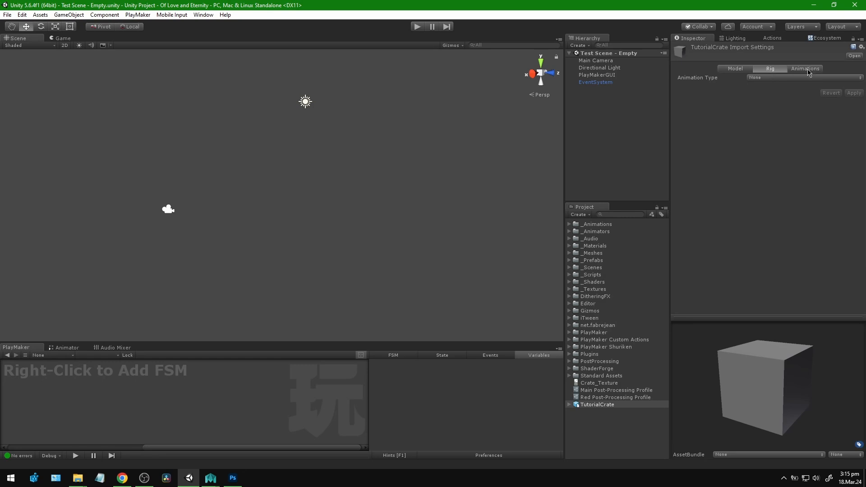
left_click(810, 70)
left_click(750, 79)
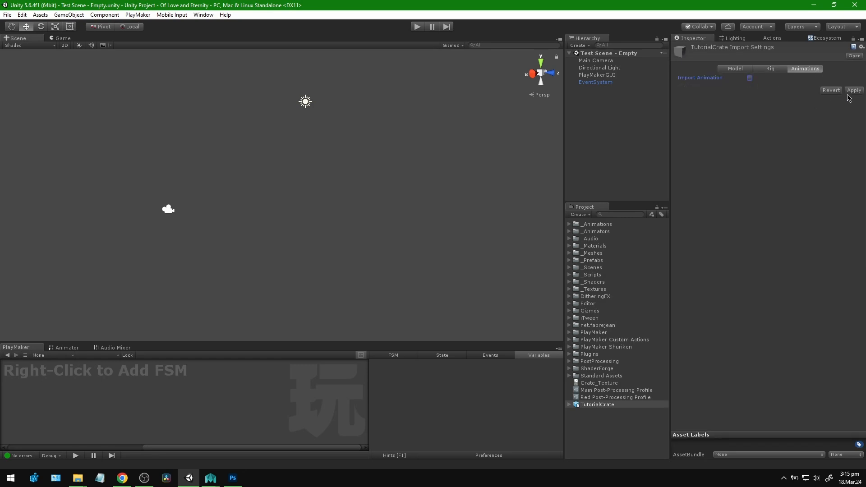
left_click(852, 92)
left_click(736, 72)
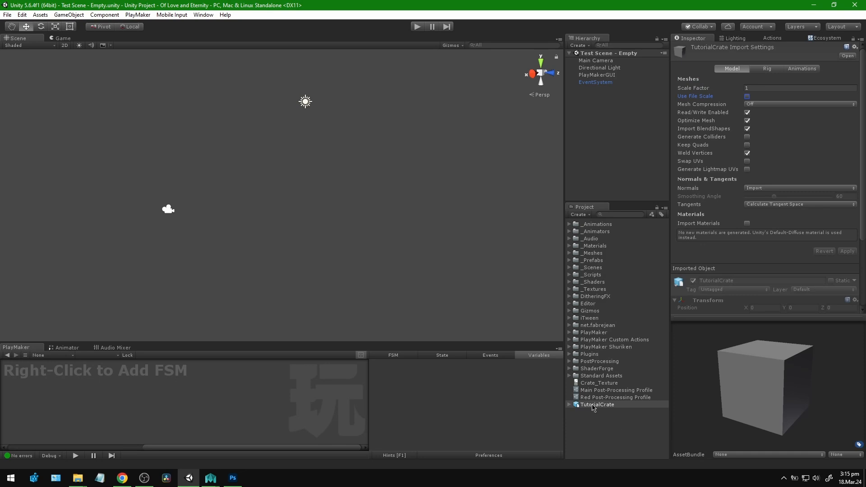
- Add the TutorialCrate model to the Test Scene - Empty hierarchy and leave it deselected
left_click_drag(595, 407, 587, 115)
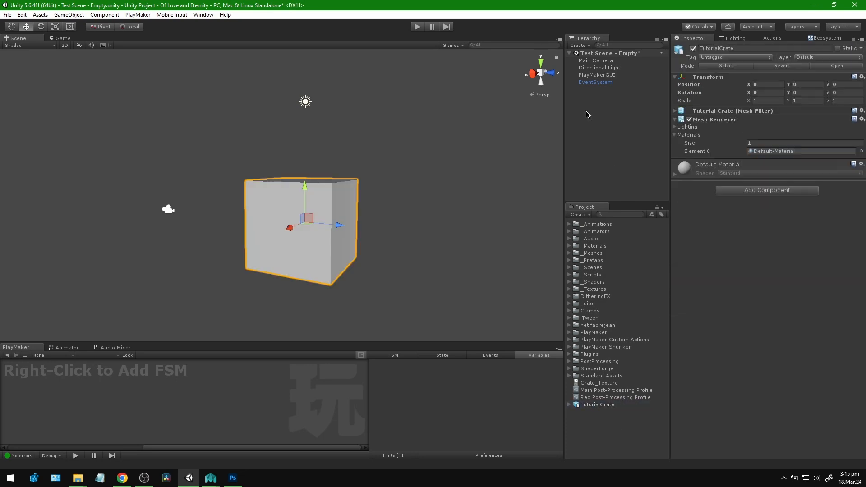
left_click_drag(445, 255, 424, 181, "alt")
scroll(412, 221, "up", 3)
left_click(639, 158)
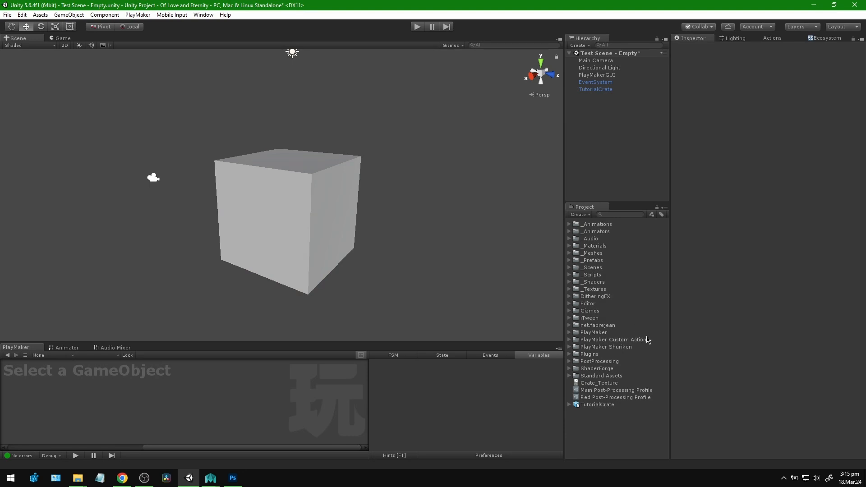
- Enable Alpha Is Transparency in the import settings of Crate_Texture and apply the change
left_click(589, 384)
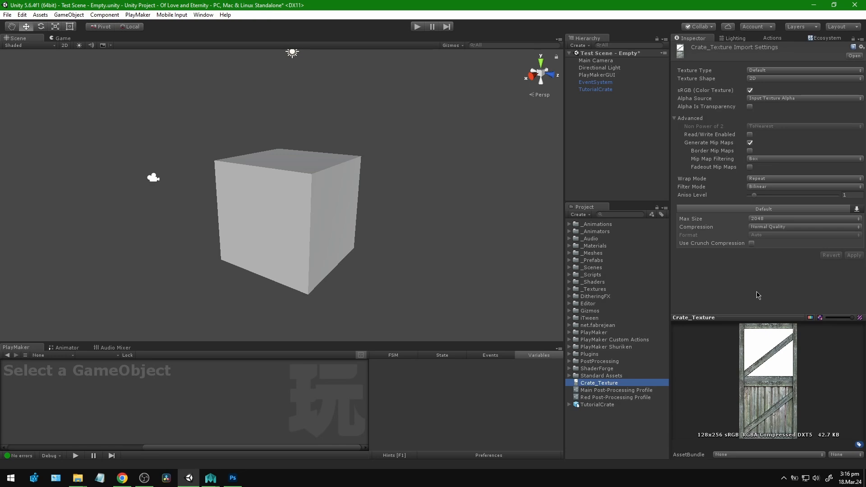
left_click(684, 100)
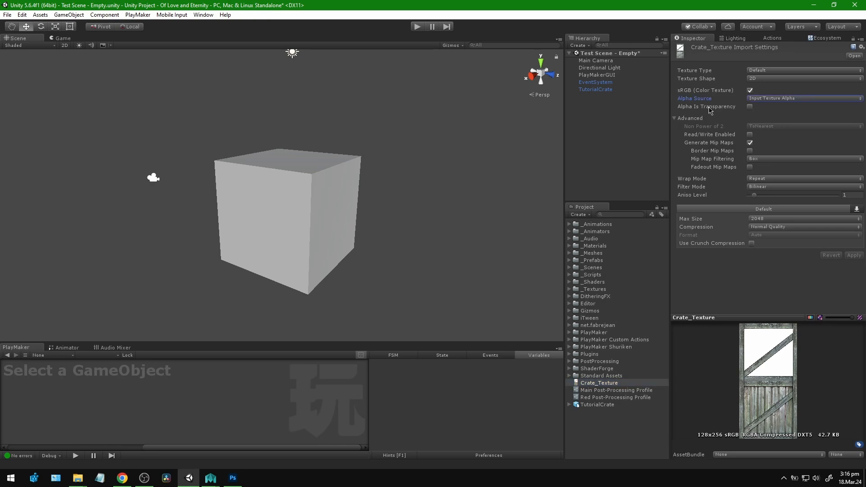
left_click(750, 108)
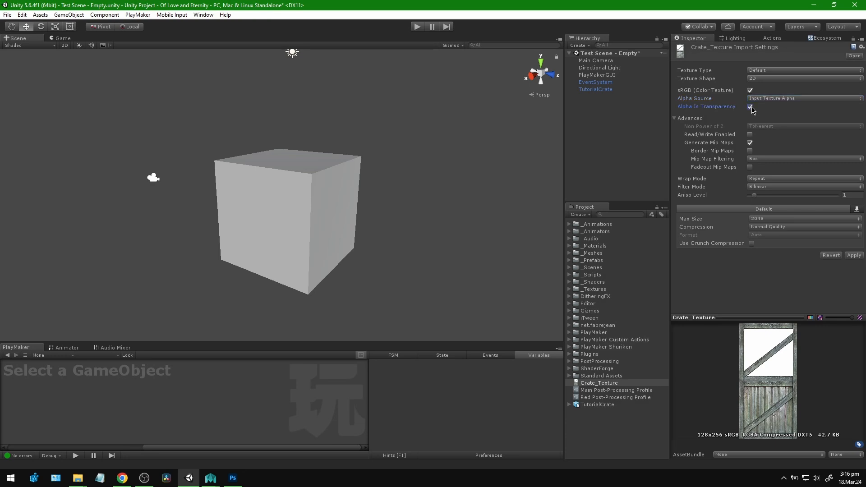
left_click(857, 257)
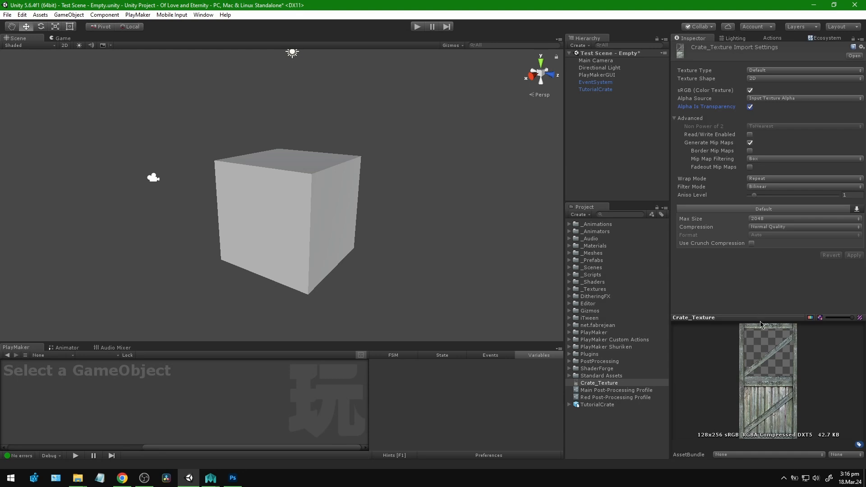
- Set Crate_Texture's Filter Mode to Point (no filter), apply it and enlarge the texture preview slightly
left_click(768, 187)
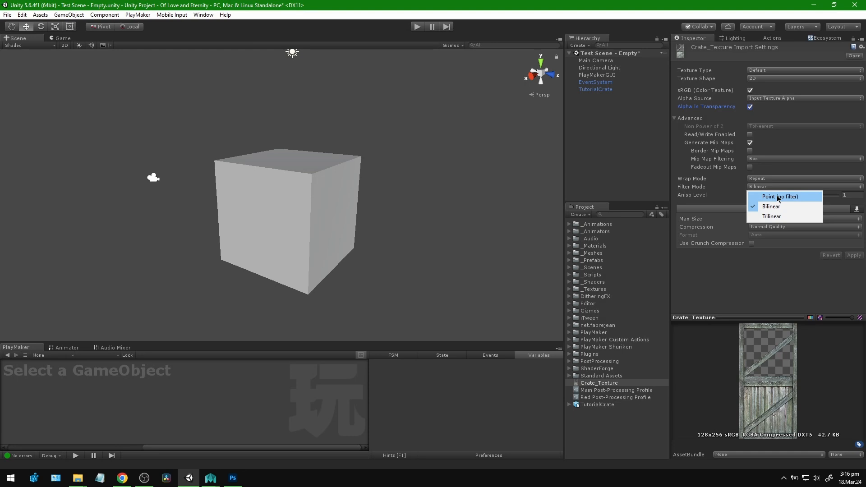
left_click(778, 197)
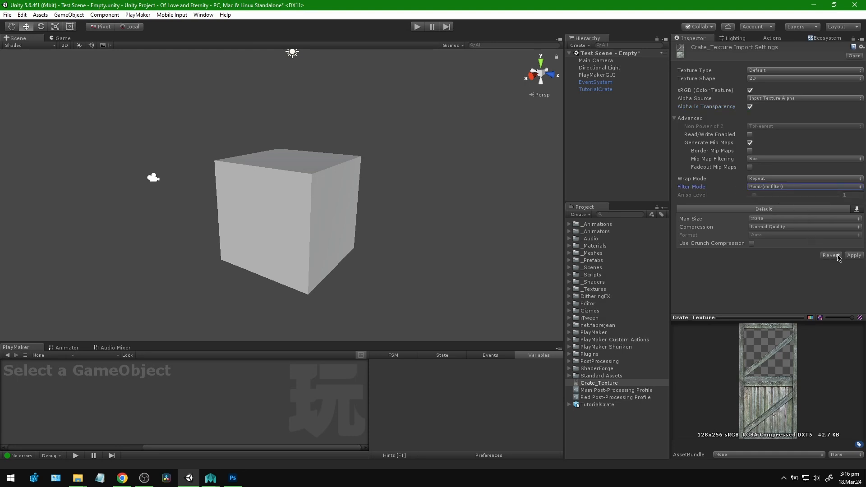
left_click(852, 256)
mouse_move(759, 318)
left_mouse_down()
mouse_move(759, 272)
mouse_move(759, 308)
left_mouse_up()
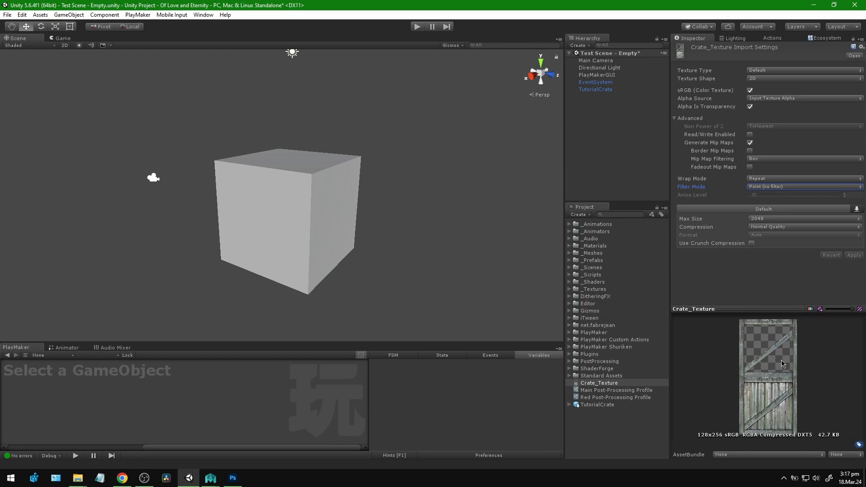
- Create a new material in the project and name it TutorialCrate_Material
left_click_drag(616, 207, 617, 180)
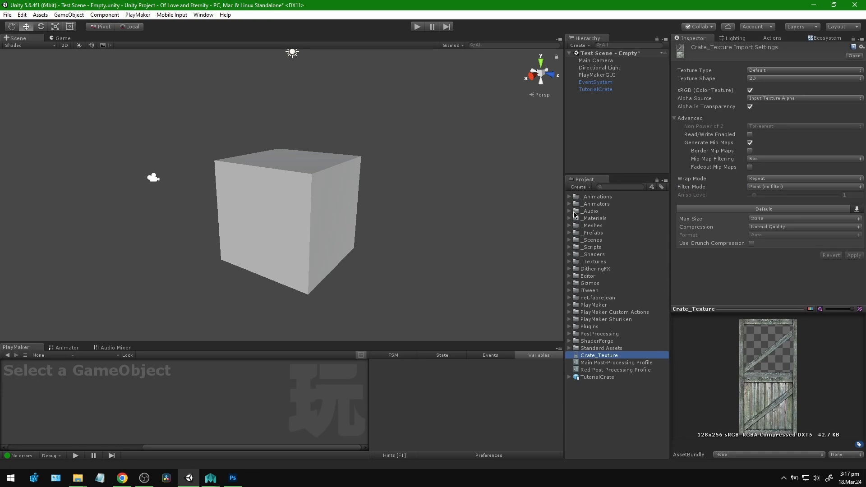
right_click(596, 401)
mouse_move(642, 237)
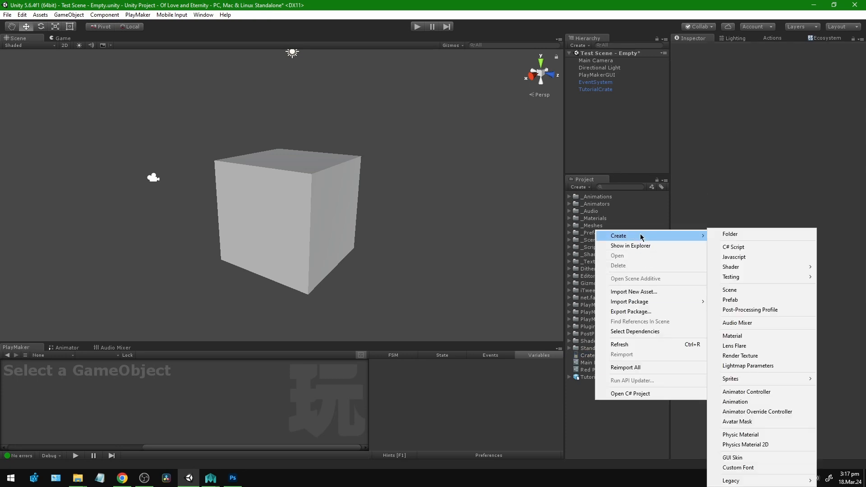
left_click(756, 337)
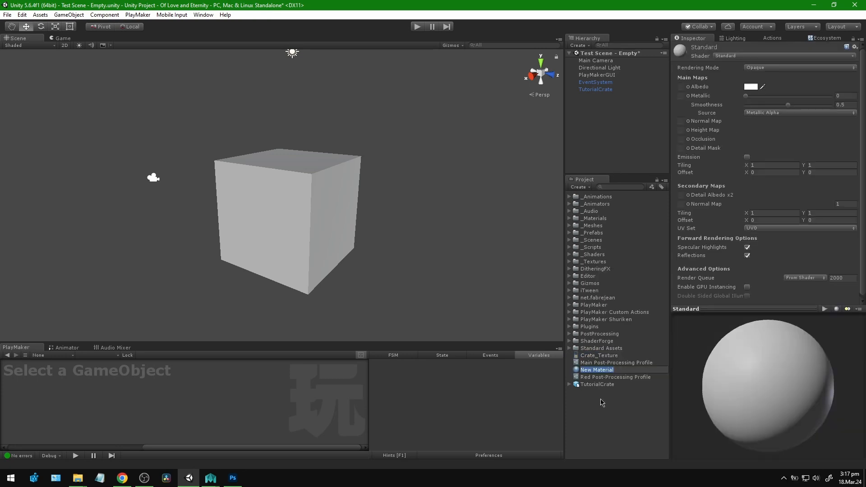
type("TutorialCrate_Material")
key("Return")
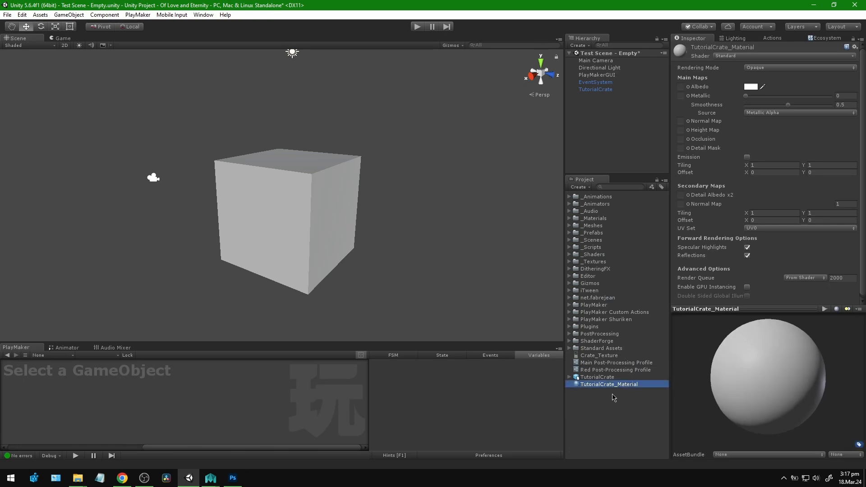
- Change the shader of TutorialCrate_Material to Shader Forge/OfDiffDoubleSided
left_click(792, 60)
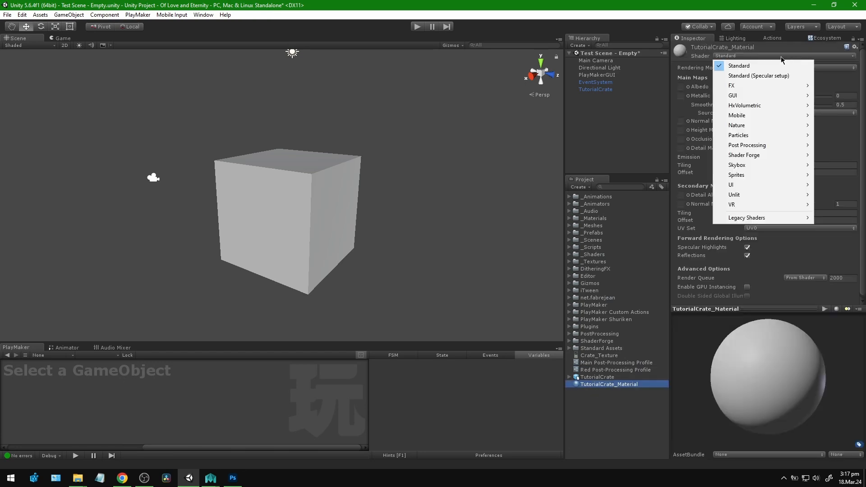
mouse_move(759, 156)
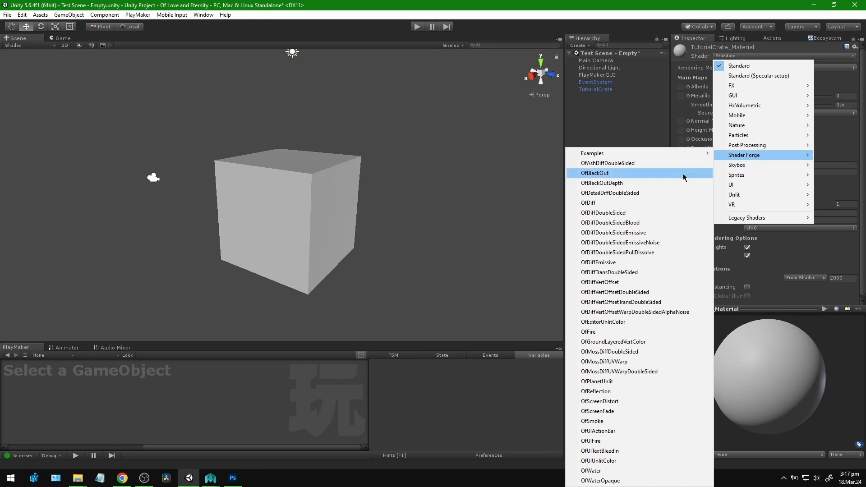
left_click(612, 215)
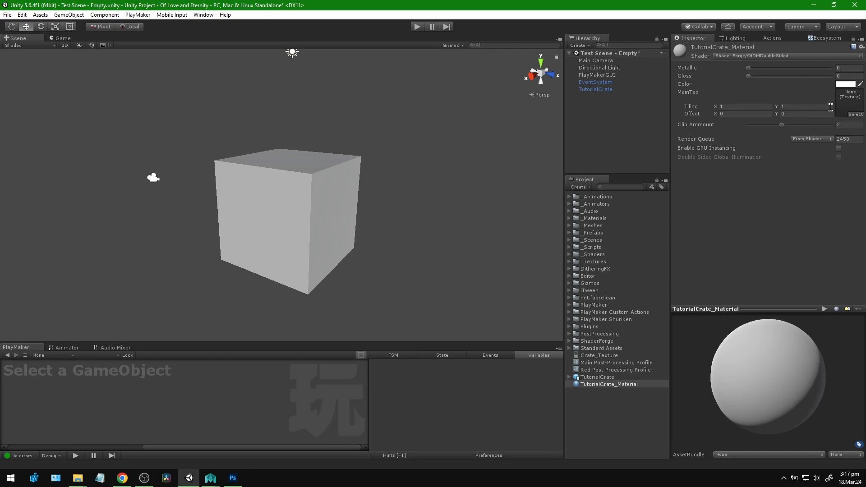
- Apply TutorialCrate_Material to the crate in the scene and assign Crate_Texture as the material's MainTex
left_click_drag(606, 382, 316, 201)
left_click(850, 115)
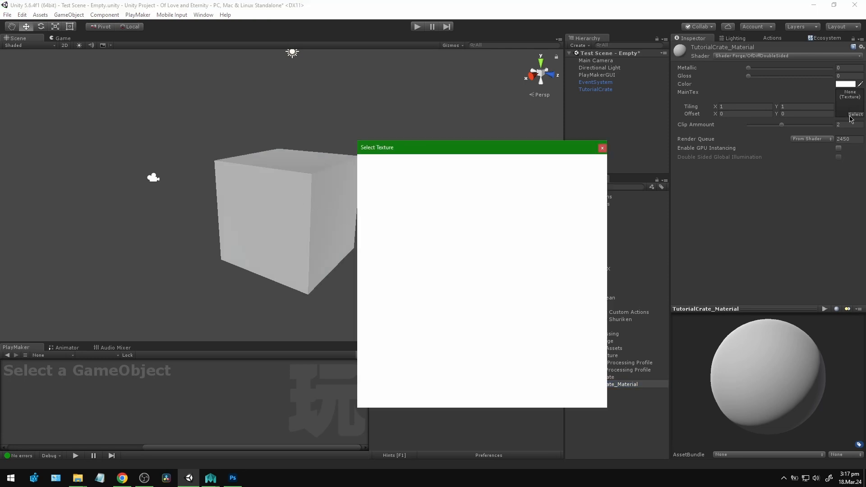
type("crate")
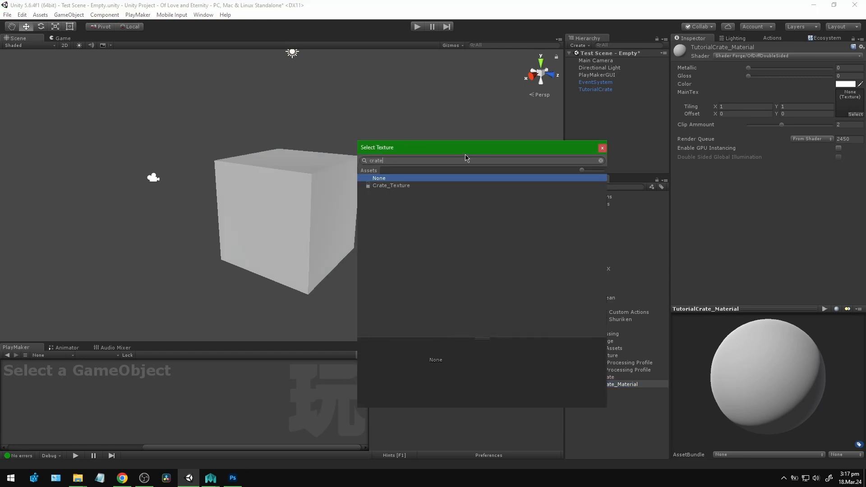
left_click(404, 186)
left_click(602, 148)
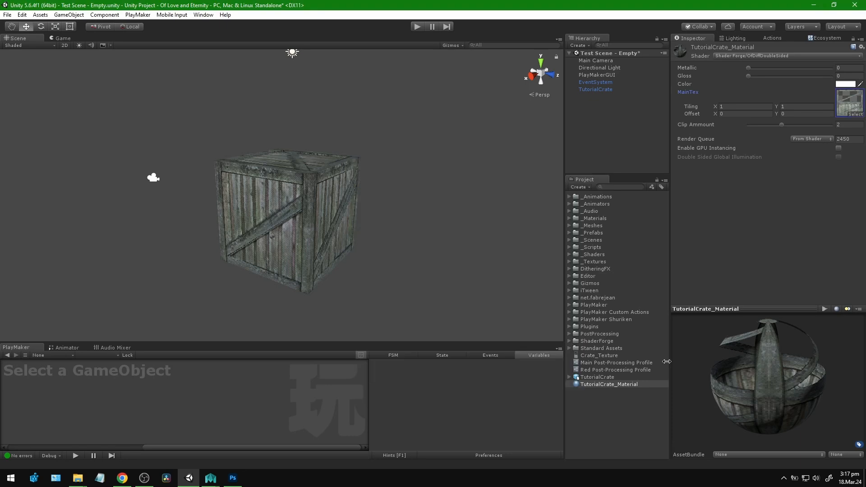
- Inspect the textured crate in the scene from several angles and distances
left_click(460, 235)
left_click_drag(460, 235, 307, 207)
scroll(356, 212, "up", 5)
left_click_drag(368, 213, 401, 207)
scroll(412, 244, "down", 5)
scroll(331, 194, "up", 3)
left_click_drag(331, 195, 234, 204)
scroll(352, 236, "up", 5)
scroll(356, 195, "down", 5)
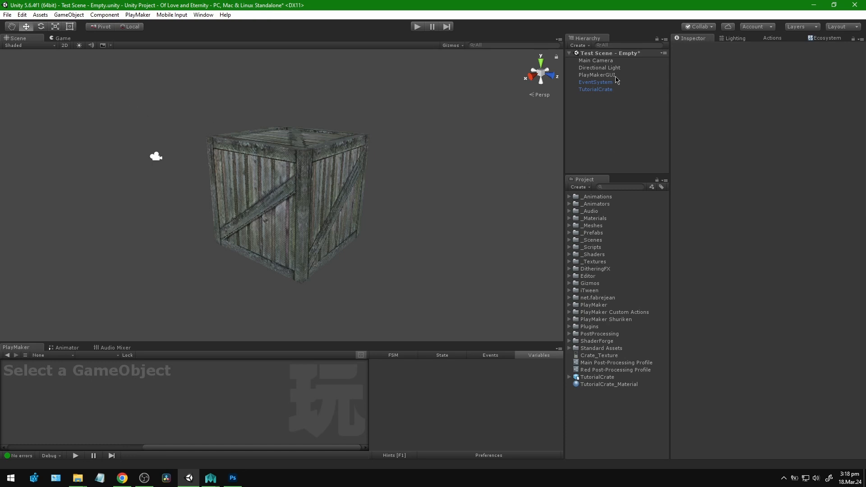
- Preview the crate through the Main Camera in the Game view and rotate it to about X -23.55, Y -300.94
left_click(607, 61)
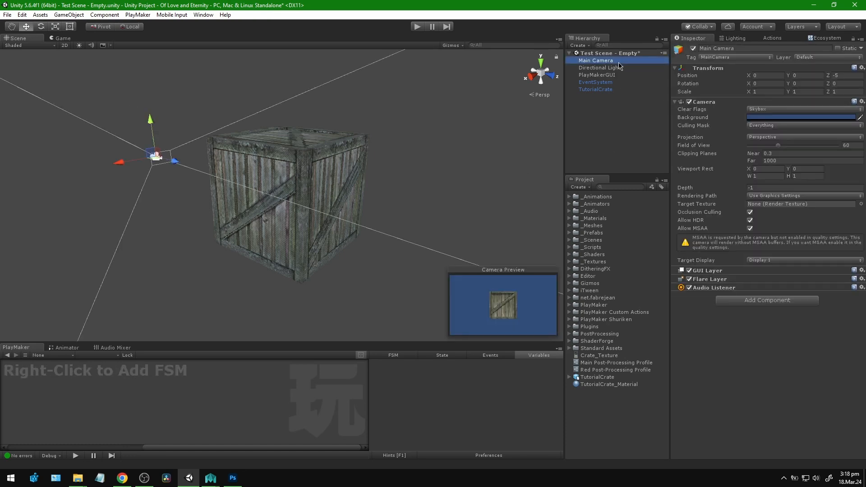
left_click(55, 38)
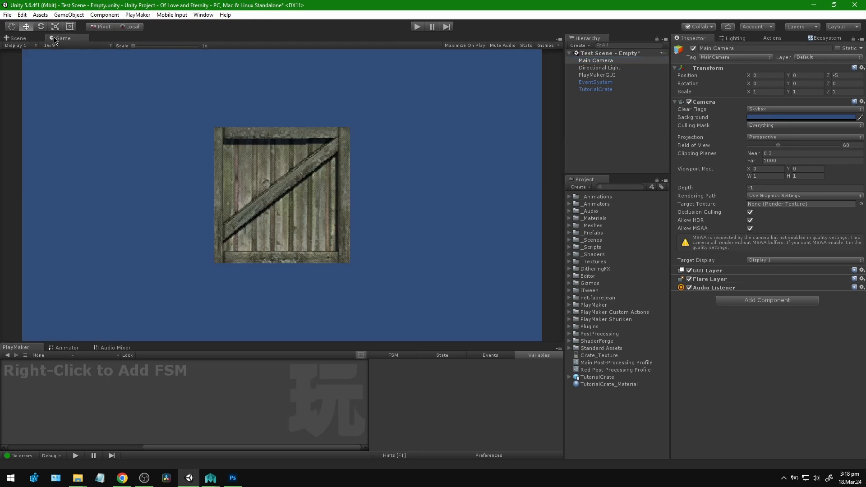
left_click(595, 89)
left_click_drag(789, 92, 391, 129)
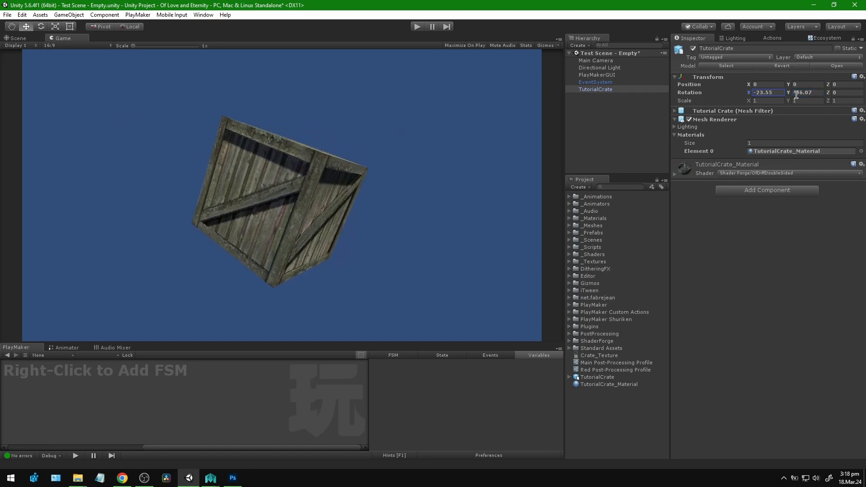
left_click_drag(796, 94, 761, 132)
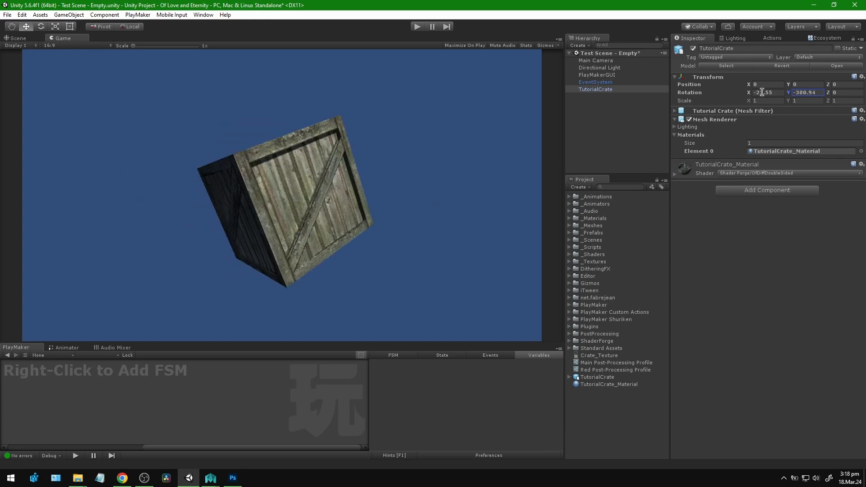
- Replace the scene's Main Camera with the Main Camera prefab from _Prefabs/Cameras, check its components and collapse the prefab folders
left_click(597, 61)
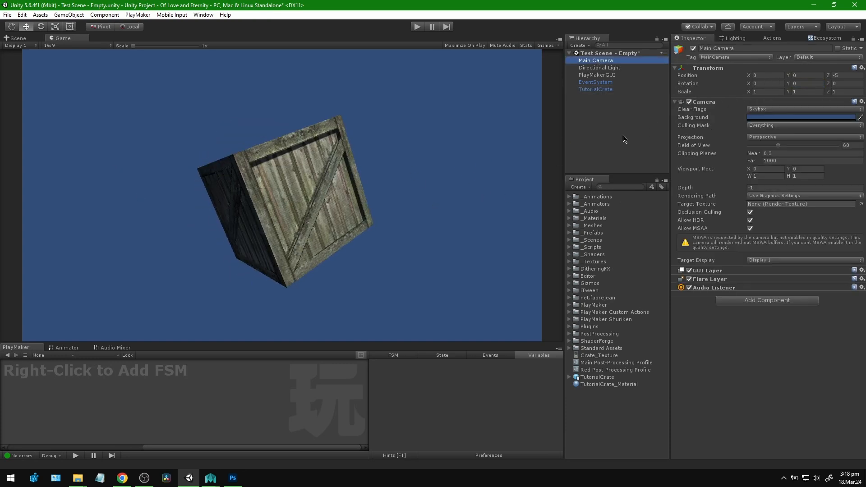
key("Delete")
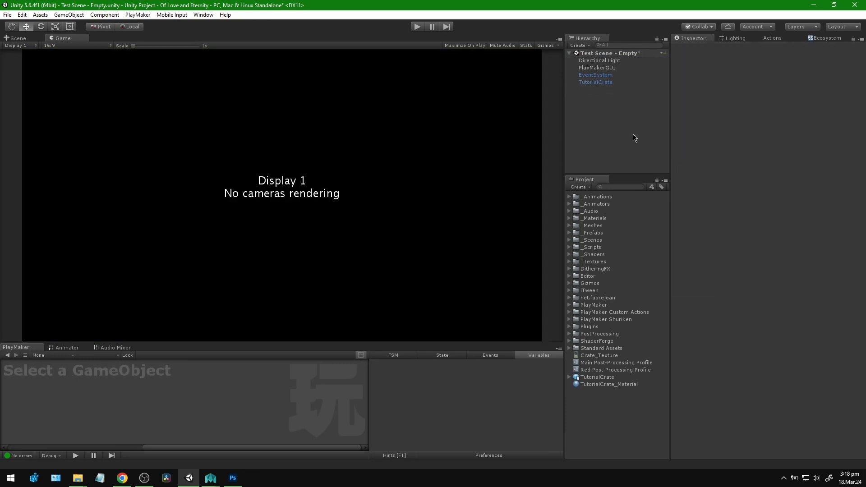
left_click(569, 233)
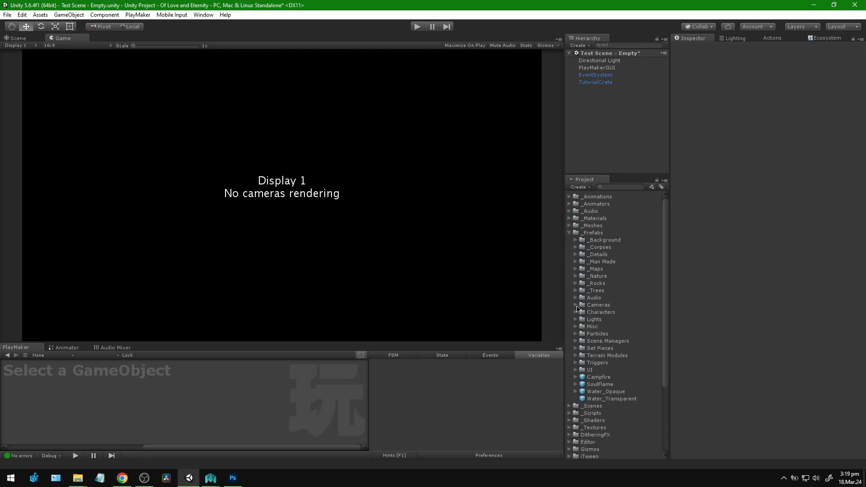
left_click(576, 305)
left_click(600, 334)
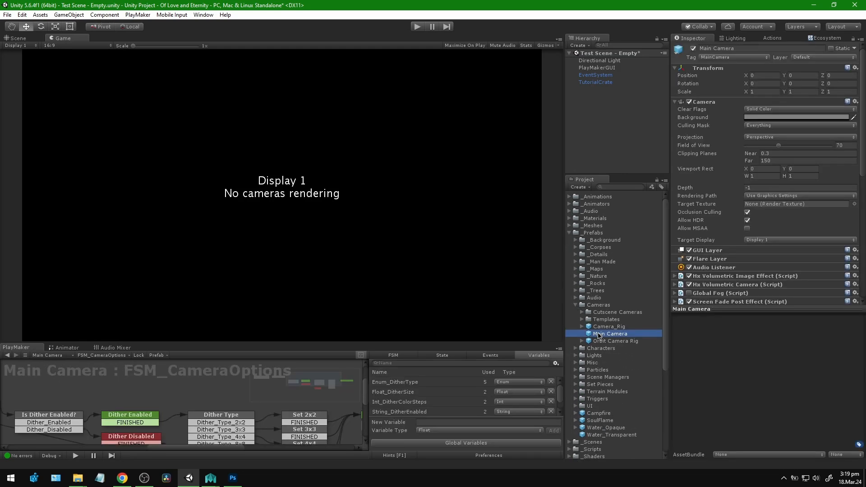
left_click_drag(599, 334, 587, 111)
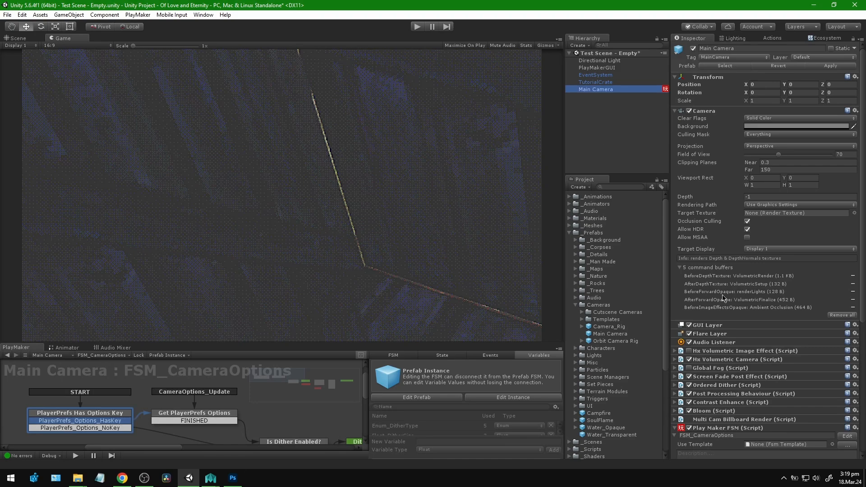
scroll(723, 299, "down", 4)
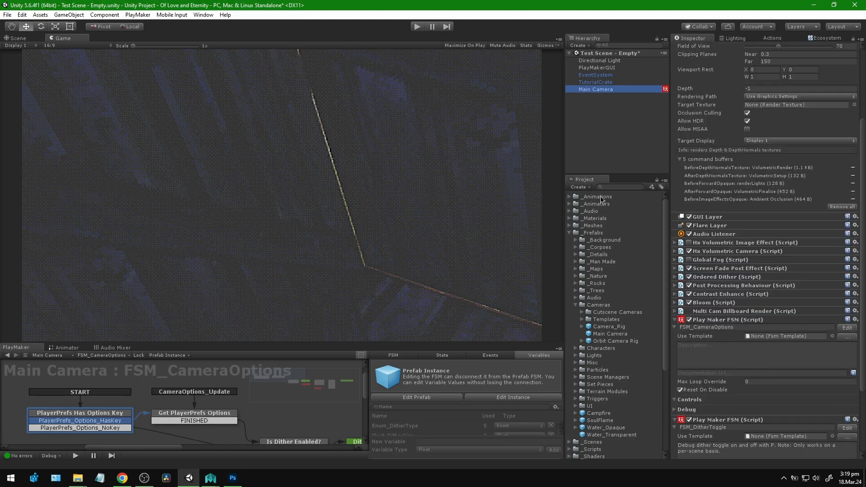
left_click(575, 308)
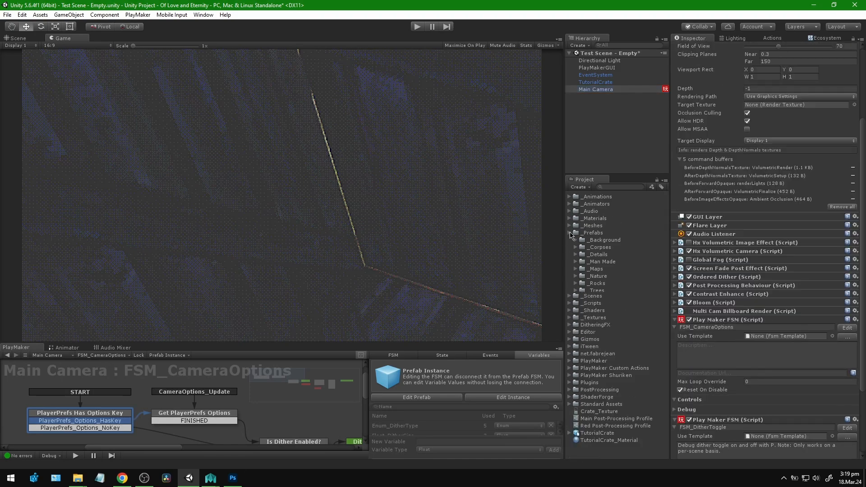
left_click(570, 233)
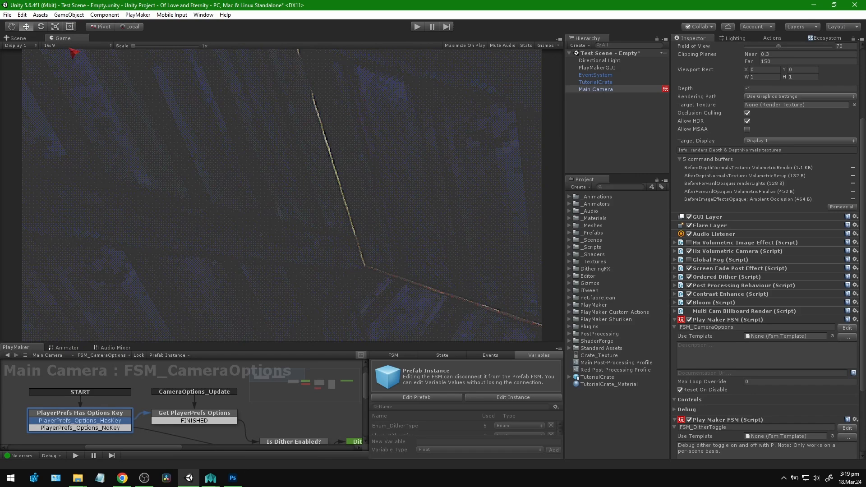
- Move the new Main Camera back from the crate to about -3.42 on Z and show the Game view
left_click(29, 38)
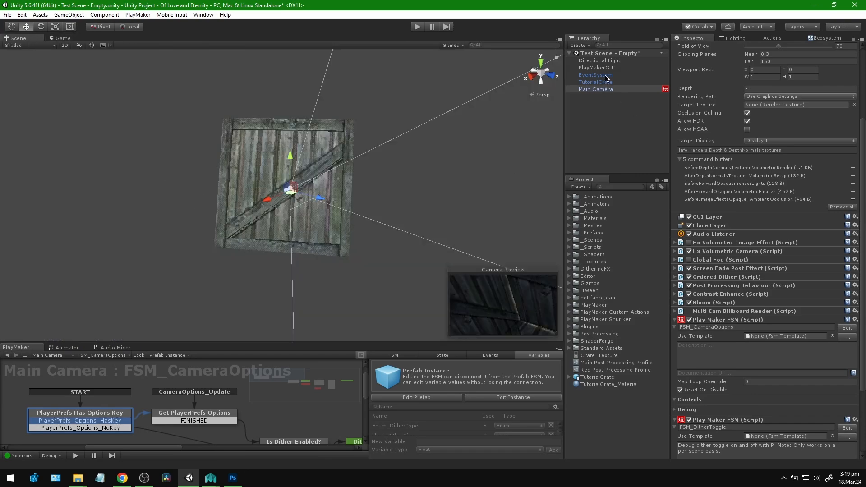
double_click(600, 89)
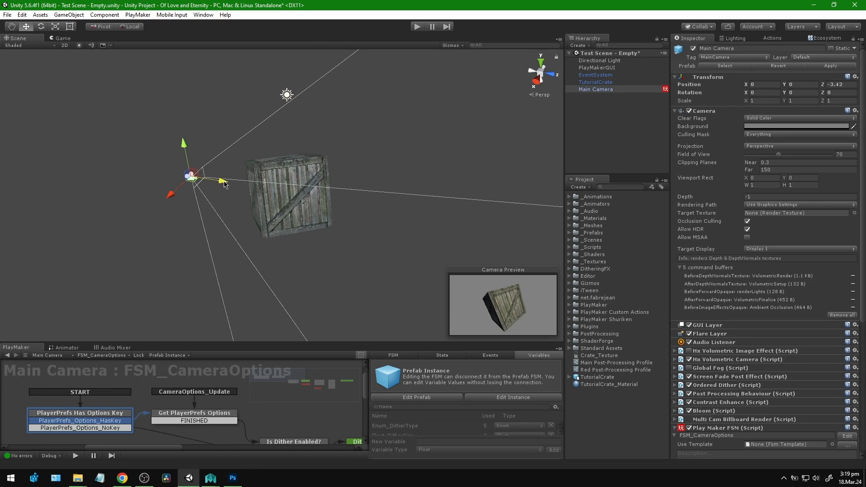
left_click_drag(223, 182, 223, 189)
left_click(63, 38)
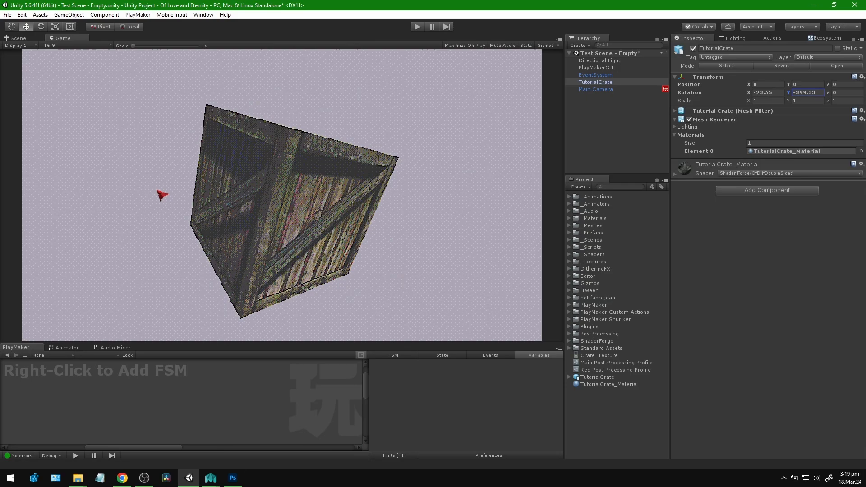
- Reset the TutorialCrate's X rotation to 0 and turn it to about 36.48 on Y
left_click_drag(157, 192, 81, 234)
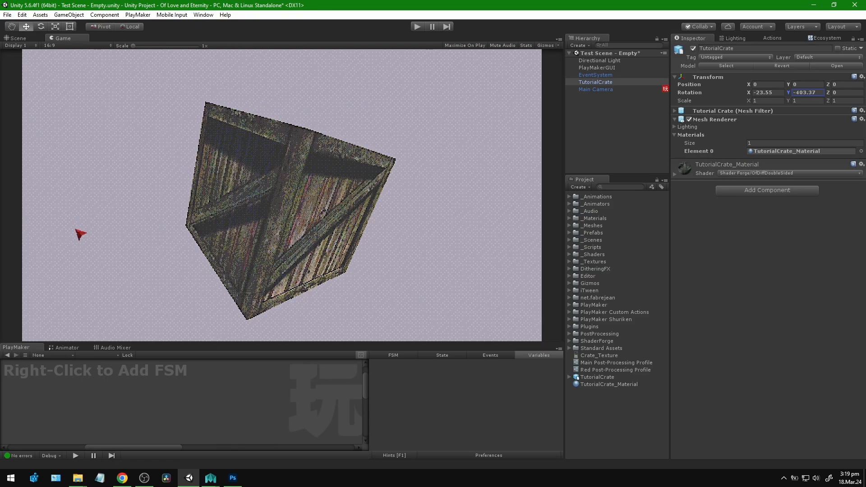
left_click(766, 93)
type("0")
key("Tab")
type("0")
left_click_drag(788, 93, 828, 94)
left_click(828, 93)
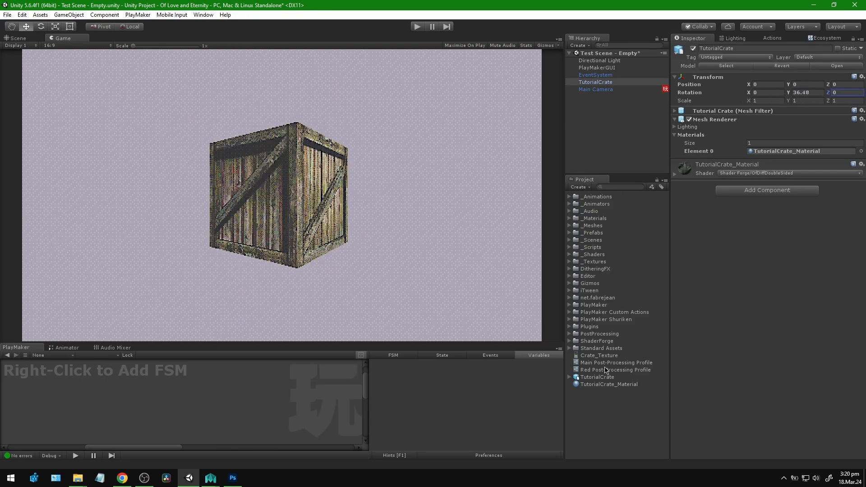
- Open the Main Post-Processing Profile used by the Main Camera and toggle Ambient Occlusion repeatedly to compare the crate's shading, leaving it enabled
left_click(596, 90)
scroll(762, 359, "down", 3)
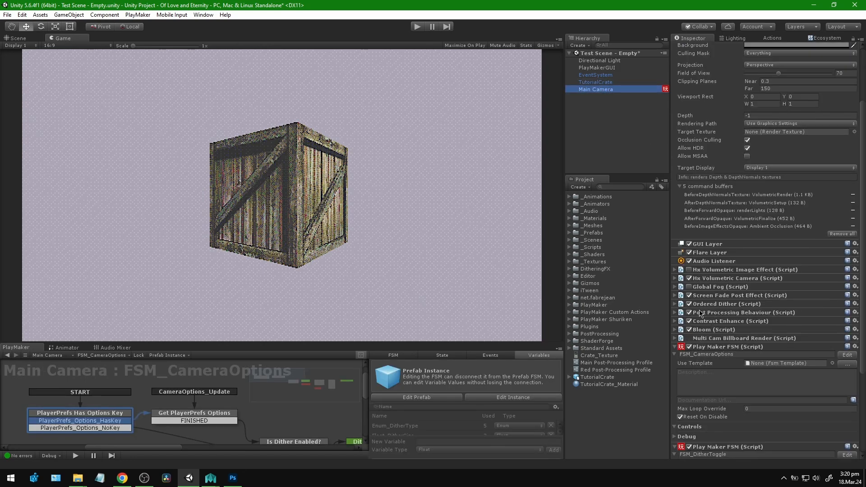
left_click(614, 363)
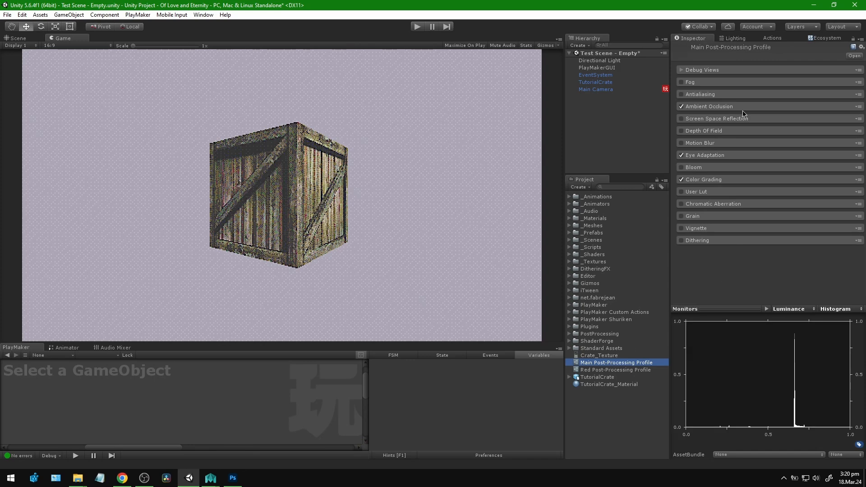
left_click(681, 108)
left_click(681, 108)
left_click(681, 108)
left_click(681, 108)
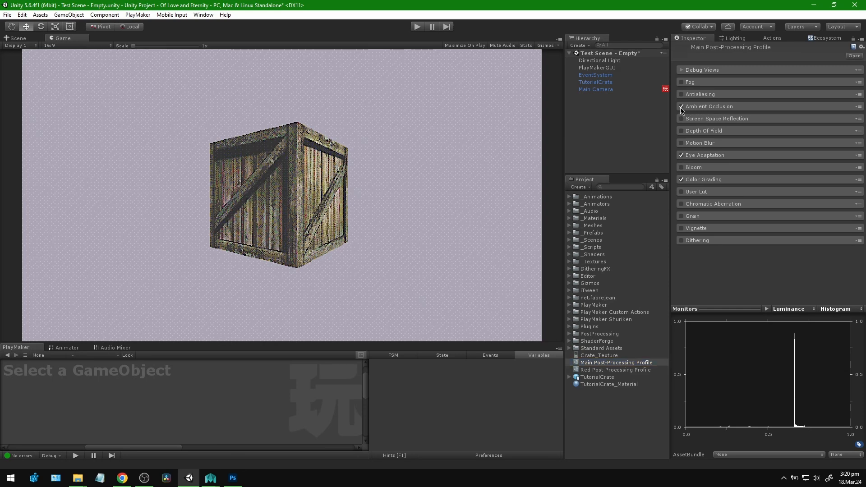
left_click(681, 108)
left_click(681, 108)
left_click(681, 108)
left_click(681, 108)
left_click(681, 108)
left_click(681, 108)
left_click(681, 108)
left_click(681, 109)
left_click(681, 108)
left_click(681, 108)
left_click(681, 108)
- Try Ambient Occlusion with an intensity of 4 and a radius of 0.22, compare it on and off, and undo both changes
left_click(702, 108)
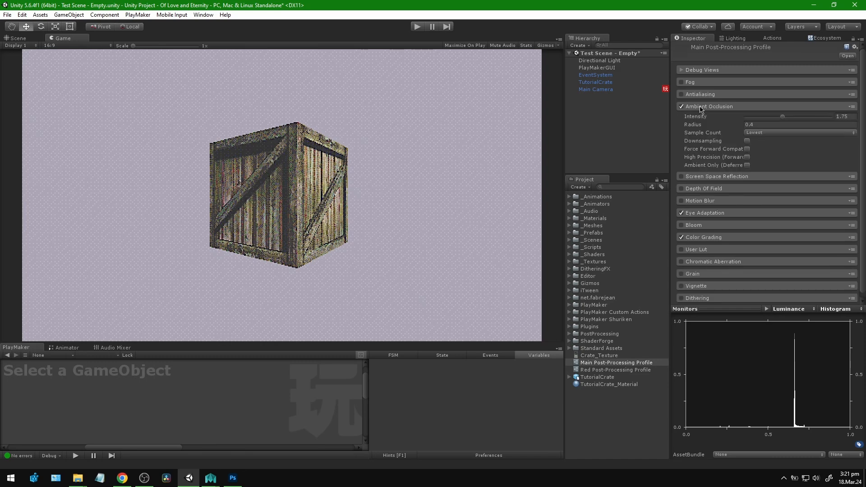
left_click(849, 115)
left_click_drag(785, 121, 843, 128)
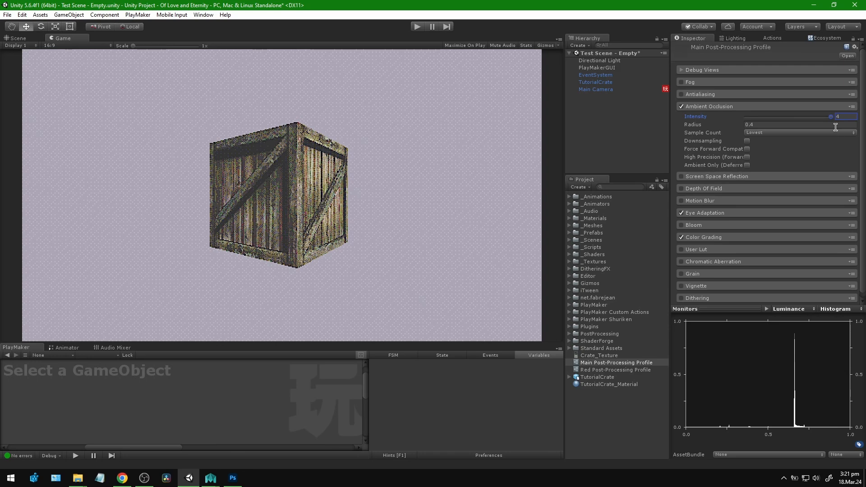
left_click_drag(739, 126, 737, 127)
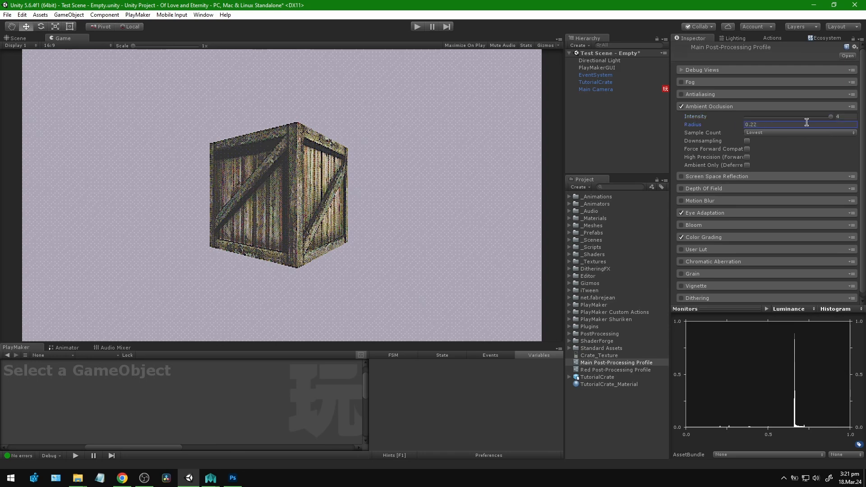
left_click(832, 117)
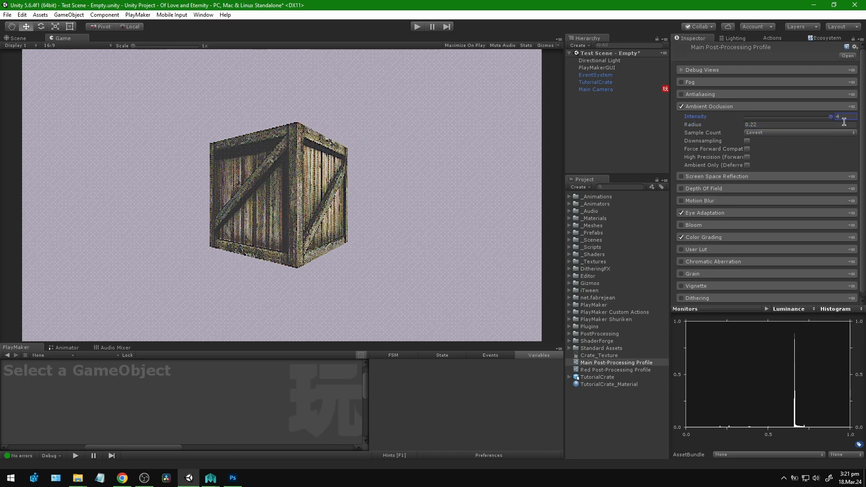
left_click(682, 107)
left_click(682, 107)
key("ctrl+z")
key("ctrl+z")
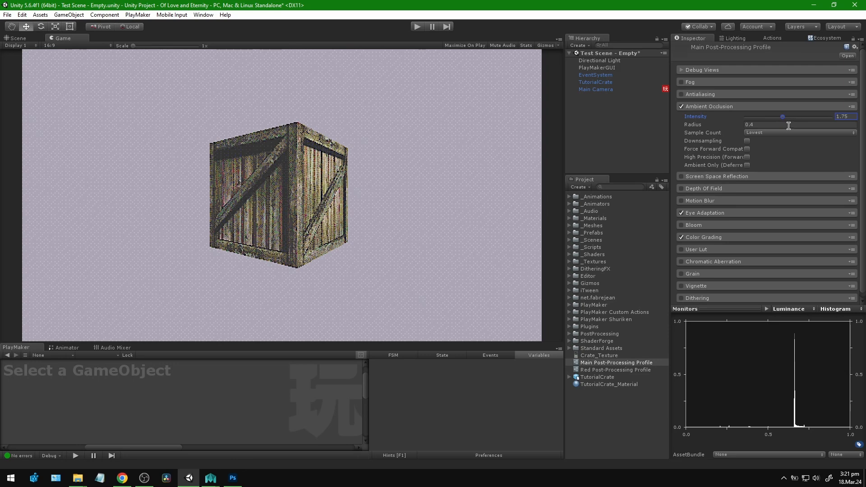
left_click(713, 107)
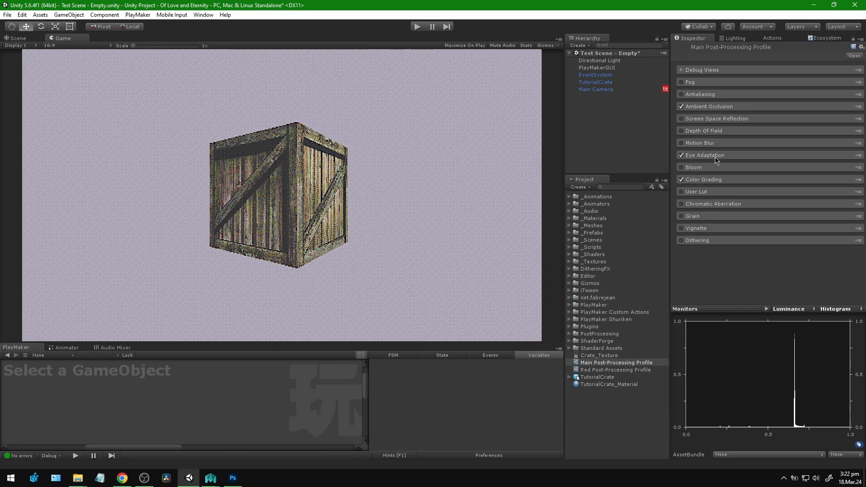
- Check the Eye Adaptation settings and toggle the effect to compare the scene's brightness, leaving it enabled
left_click(702, 156)
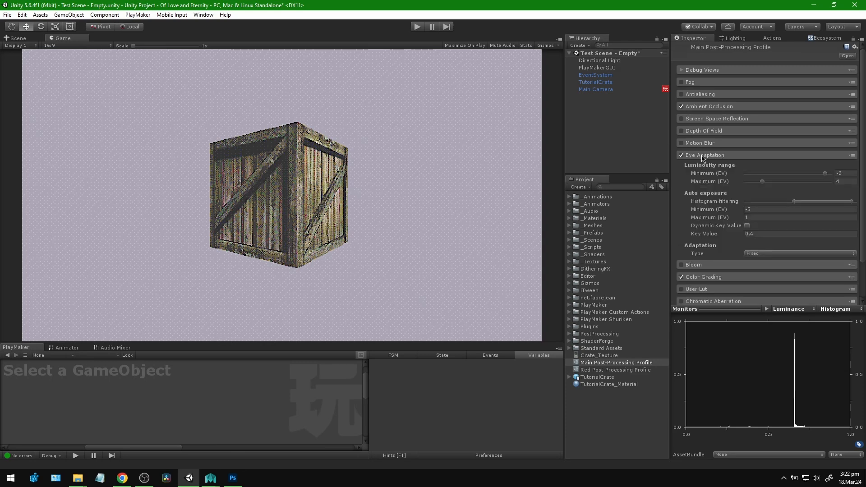
left_click(702, 156)
left_click(682, 155)
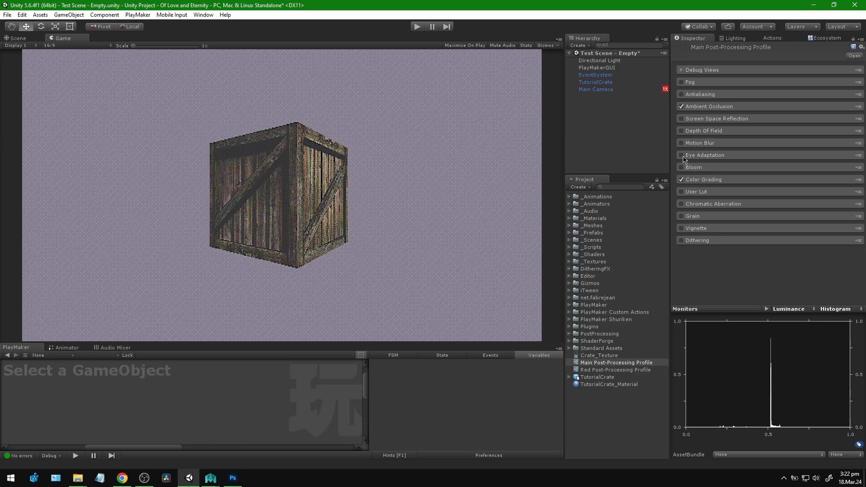
left_click(681, 156)
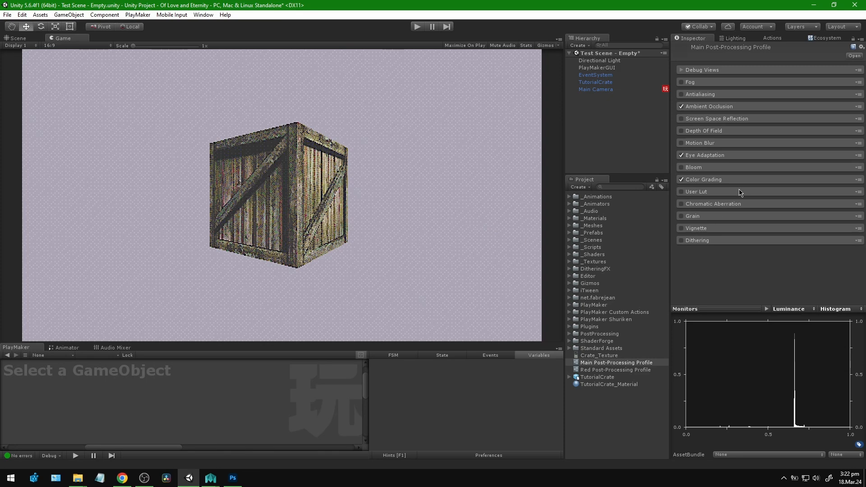
- Toggle Color Grading off and on repeatedly to compare the crate's shadows and background tint, leaving it enabled
left_click(681, 180)
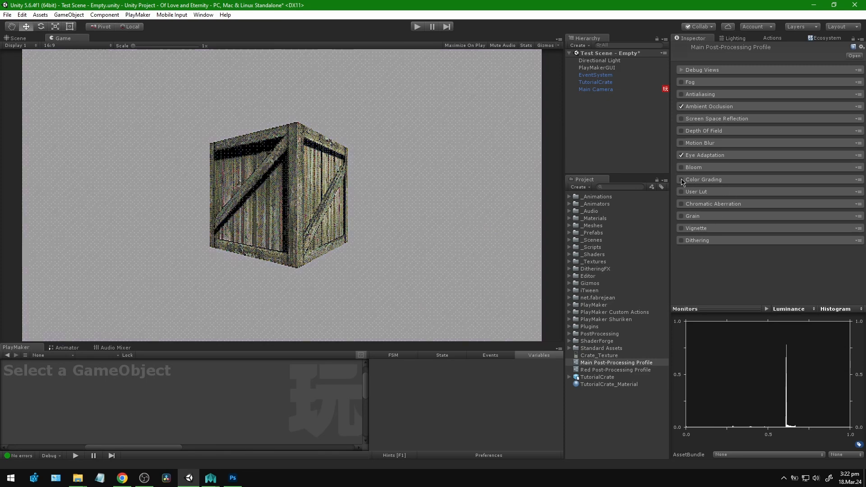
left_click(682, 181)
left_click(682, 180)
left_click(682, 180)
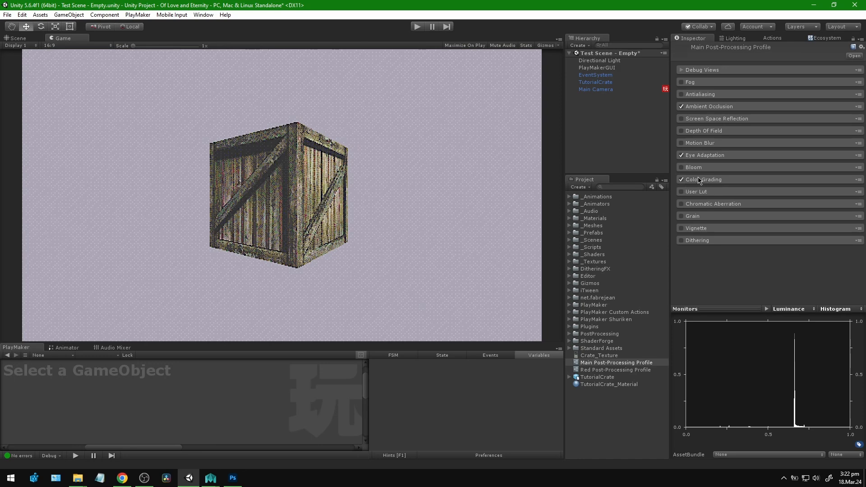
left_click(682, 181)
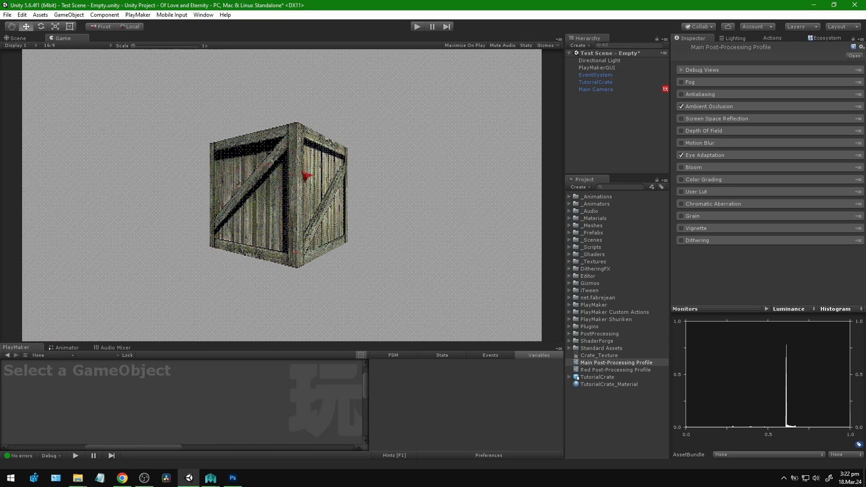
left_click(682, 181)
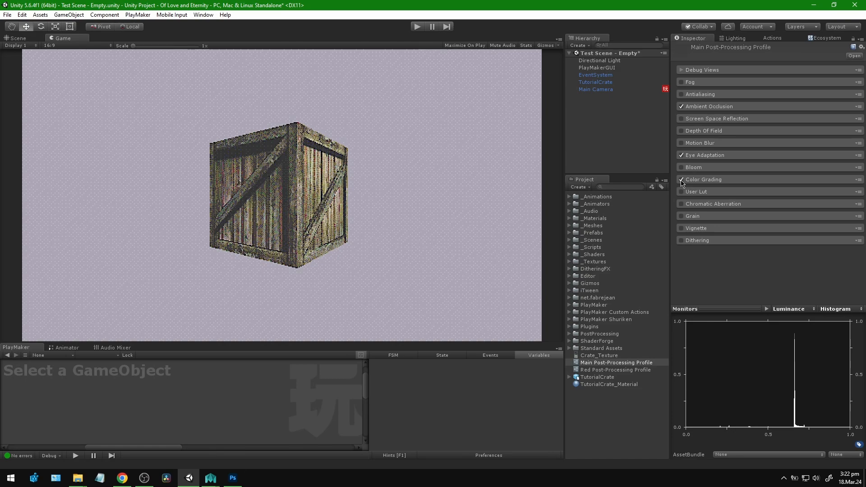
left_click(681, 180)
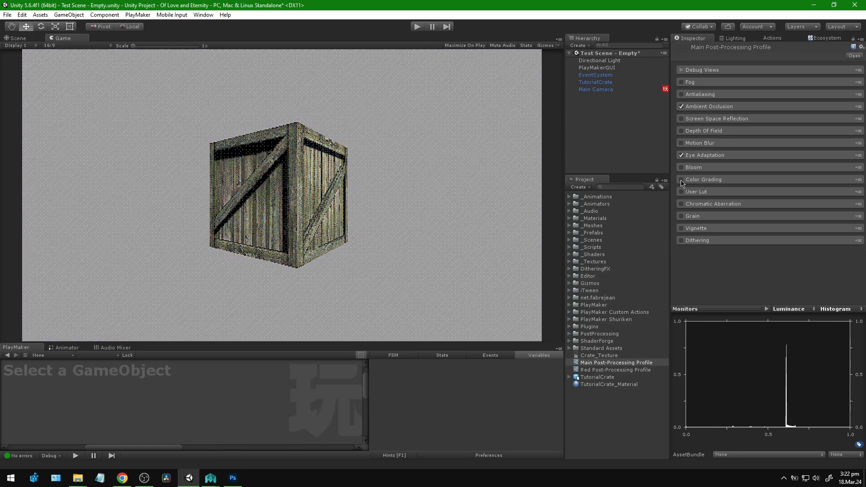
left_click(682, 181)
left_click(681, 181)
left_click(682, 181)
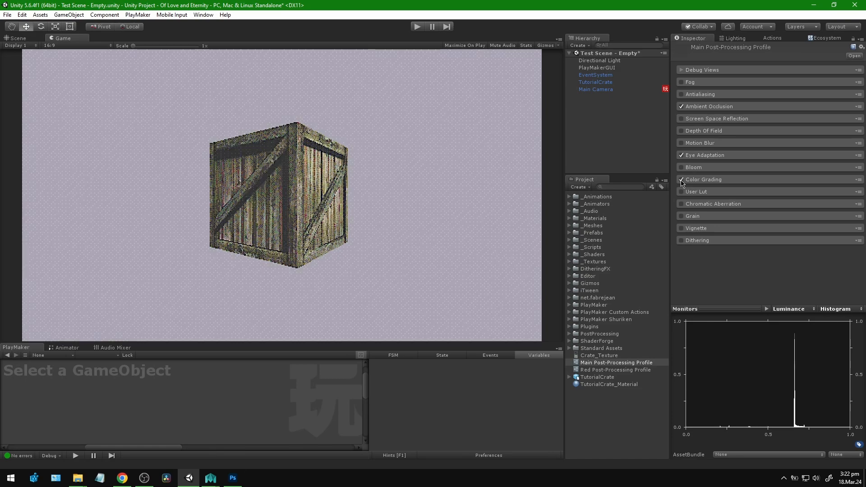
left_click(681, 181)
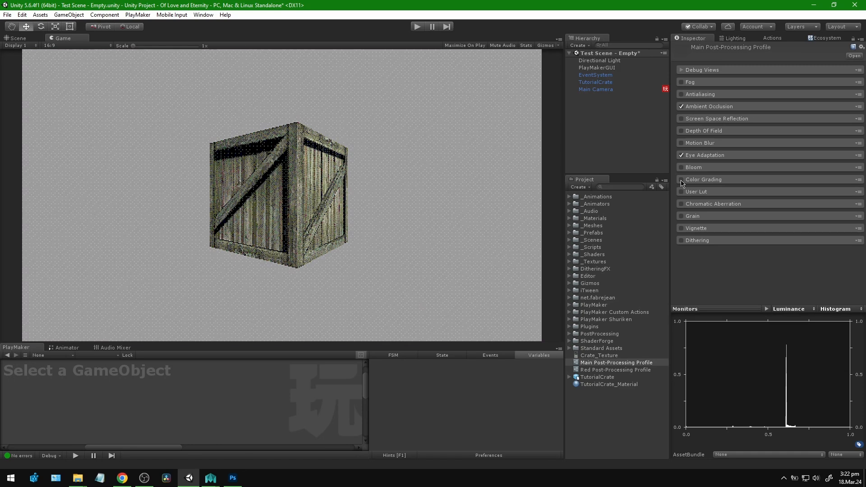
left_click(681, 181)
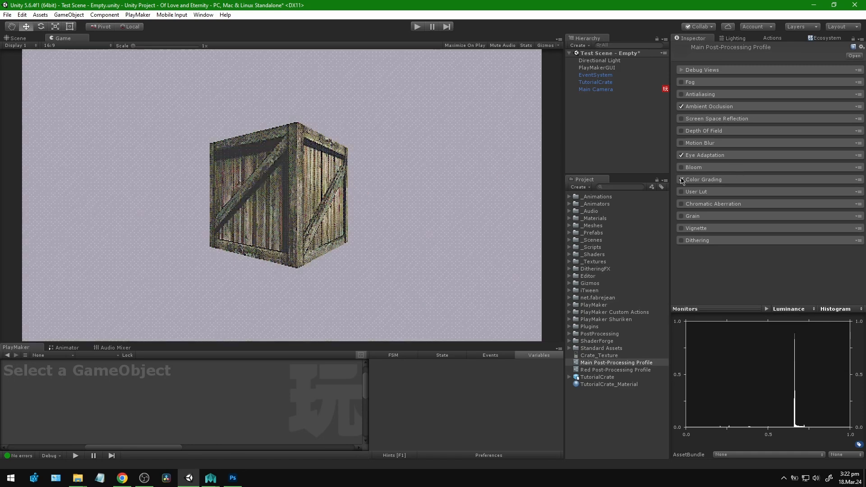
left_click(681, 181)
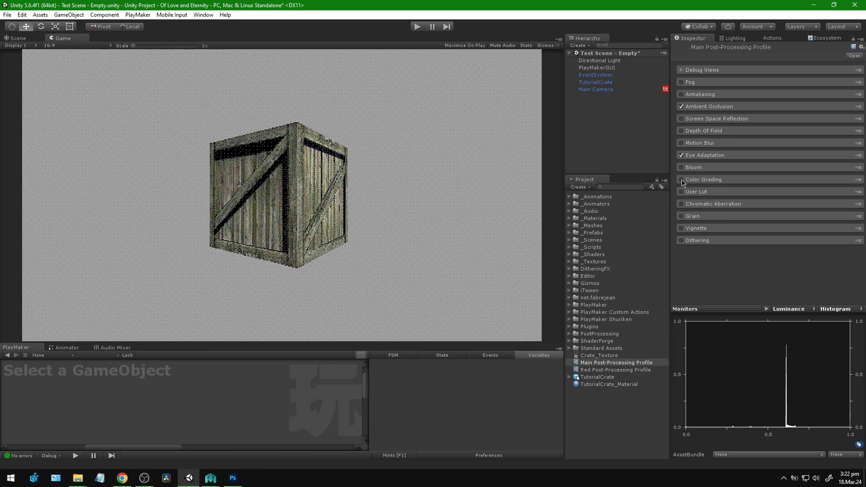
left_click(682, 180)
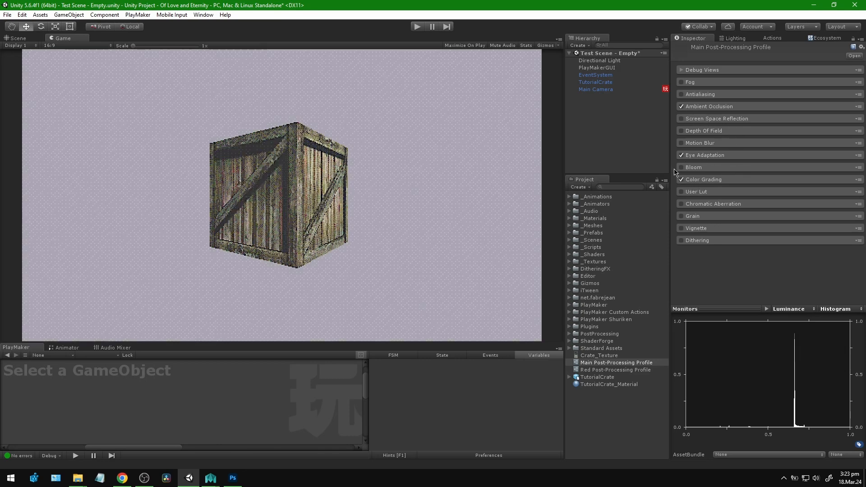
- Toggle the Main Camera's Ordered Dither script to compare the whole crate with and without dithering, leaving it enabled
left_click(595, 89)
scroll(748, 292, "down", 5)
scroll(749, 293, "up", 2)
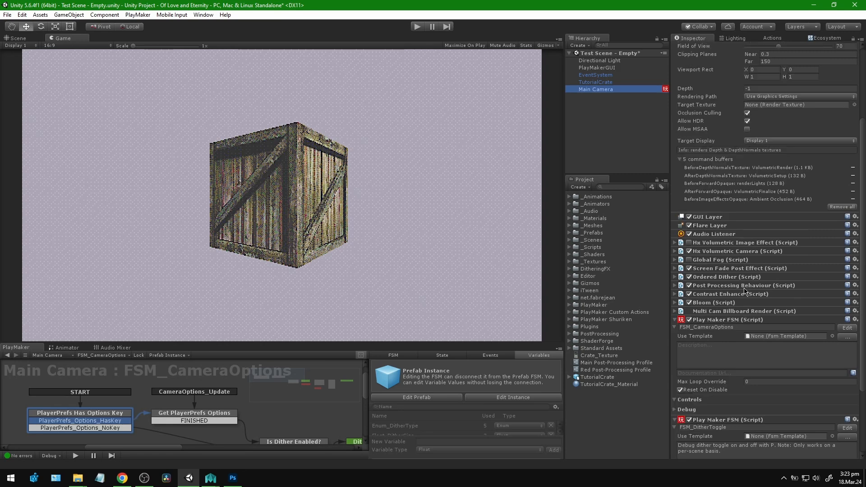
left_click(688, 277)
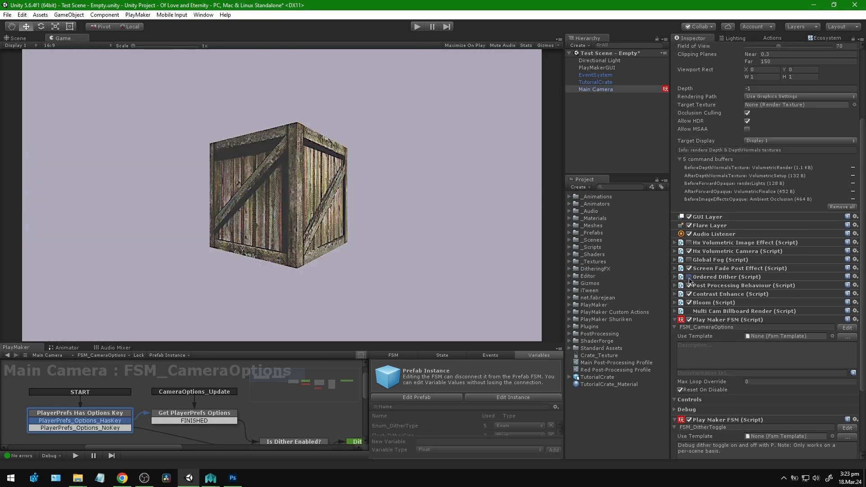
left_click(689, 277)
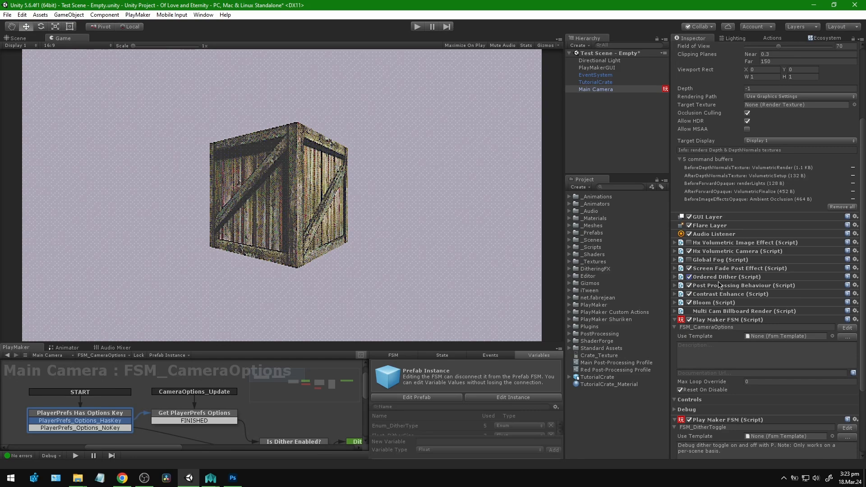
left_click(689, 278)
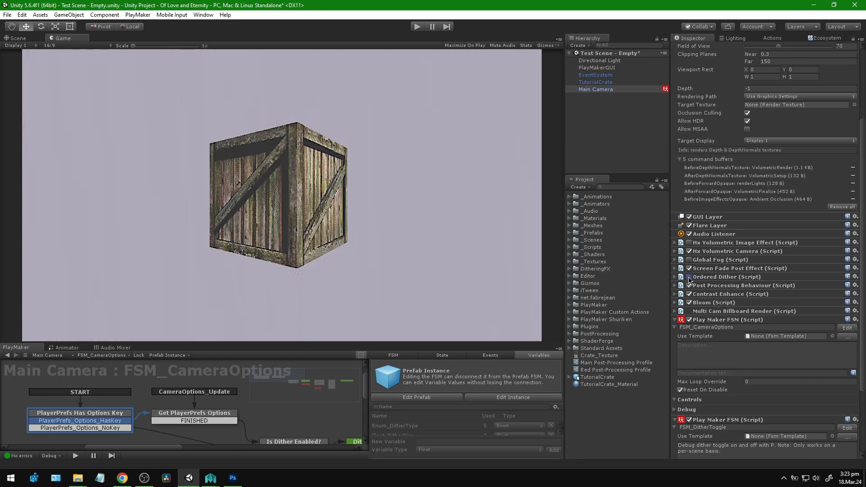
left_click(689, 278)
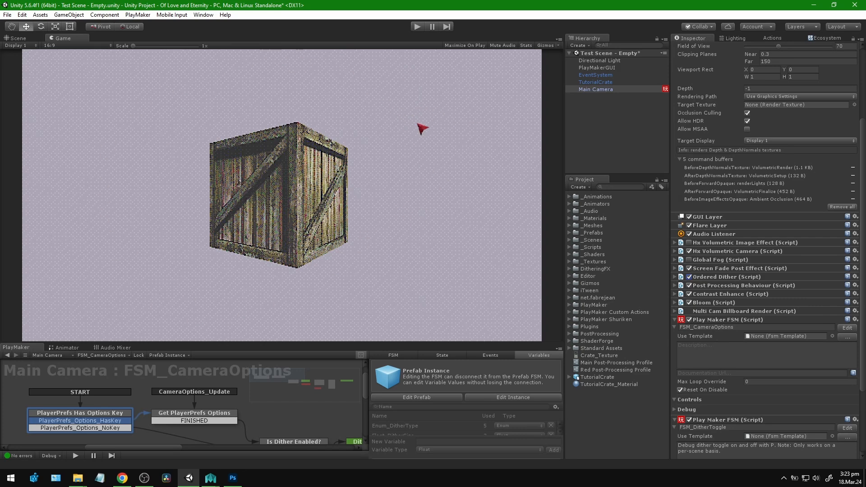
left_click(690, 279)
left_click(690, 278)
left_click(690, 279)
left_click(690, 278)
- Compare the crate's upper corner up close with Ordered Dither off and on, and return to the full Game view
scroll(283, 132, "up", 6)
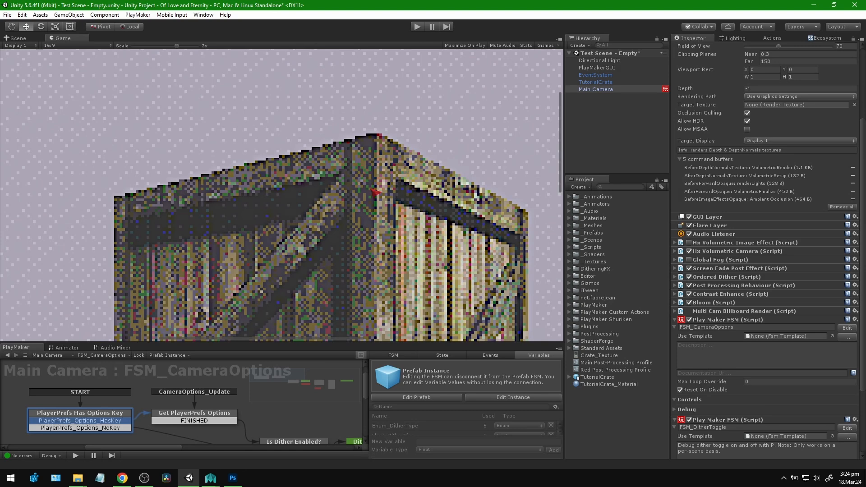
left_click(689, 277)
left_click(689, 277)
left_click(689, 277)
left_click(689, 277)
scroll(339, 198, "down", 6)
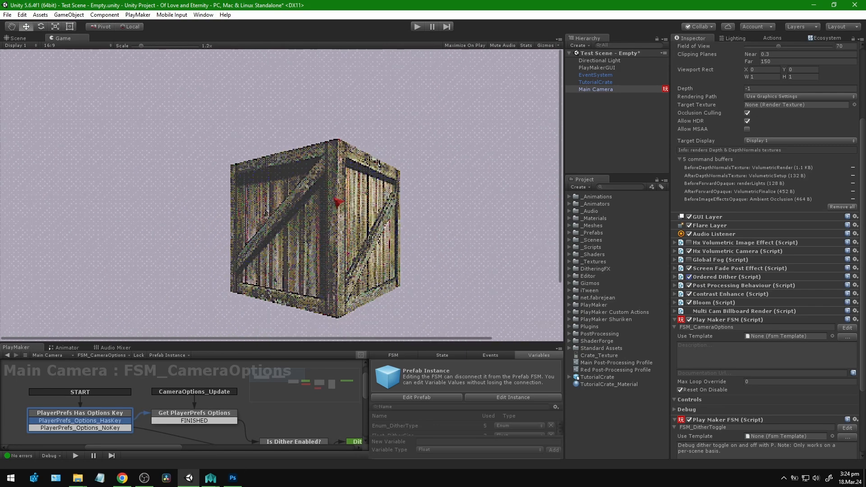
scroll(339, 201, "down", 1)
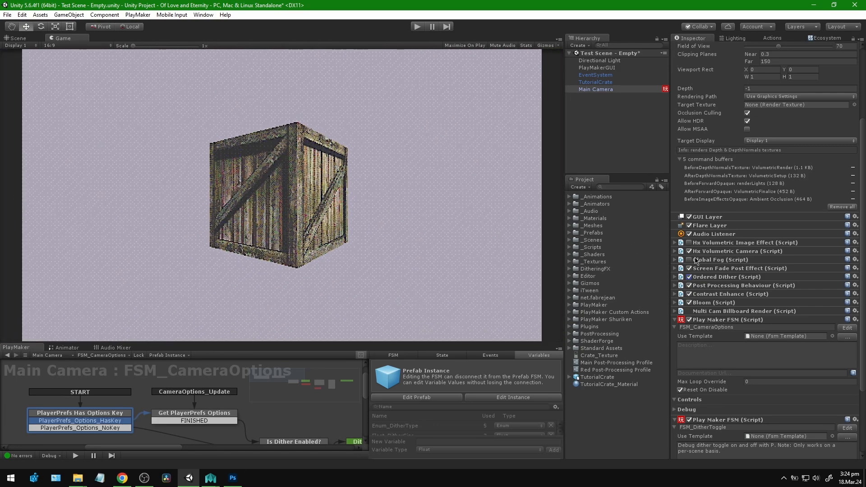
- Toggle Contrast Enhance off and on to compare the whole crate, and inspect the dithered edges and brace up close
left_click(689, 295)
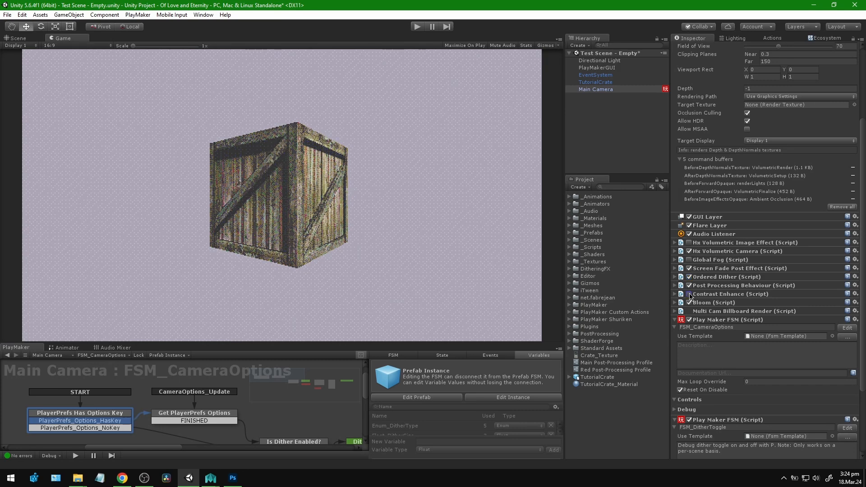
left_click(689, 294)
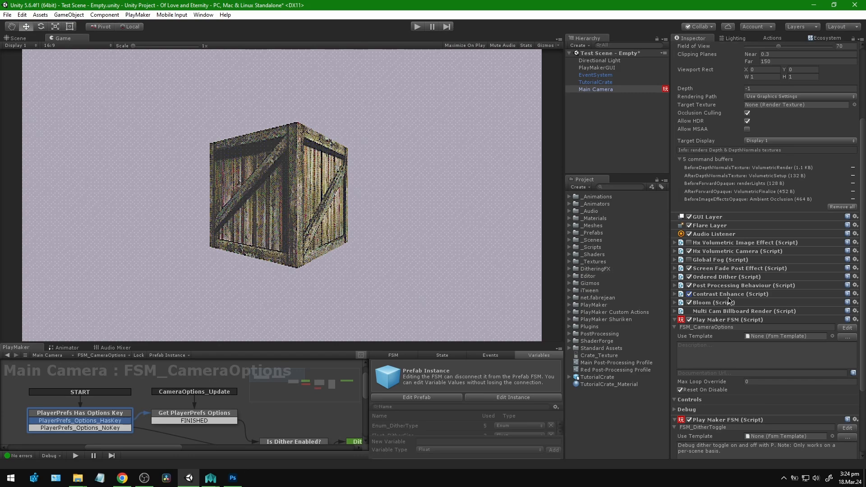
scroll(236, 146, "up", 5)
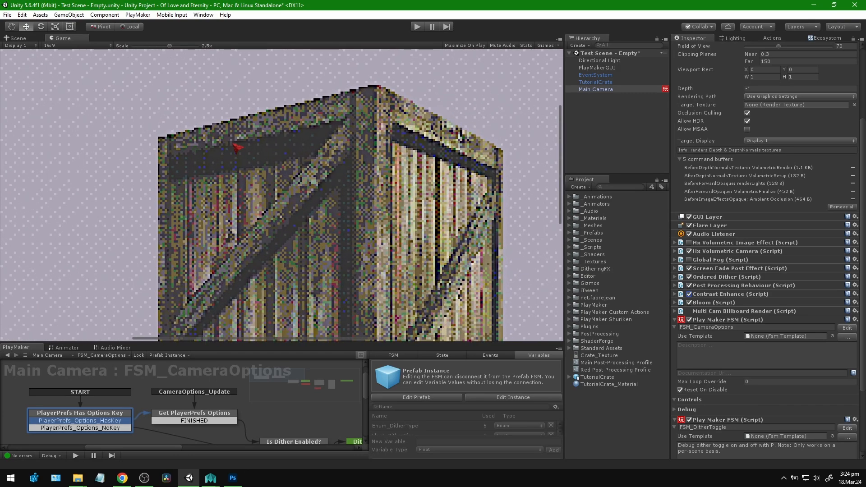
scroll(235, 146, "up", 5)
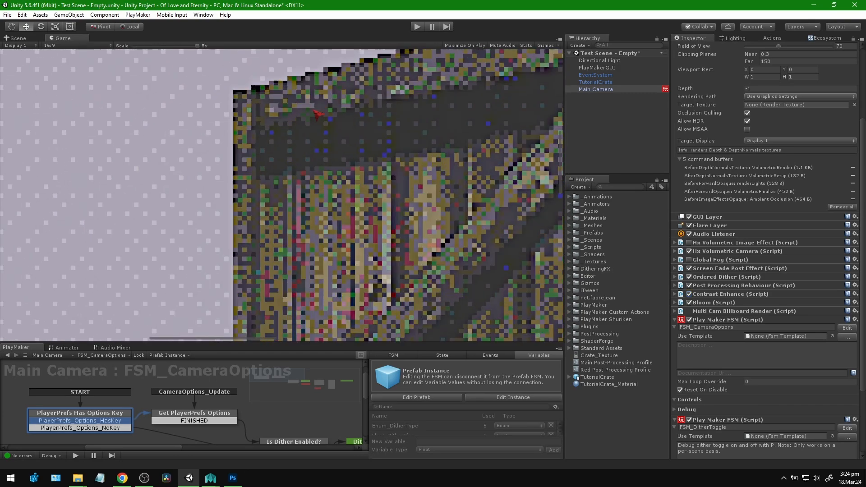
left_click_drag(316, 112, 346, 96)
left_click_drag(333, 289, 320, 261)
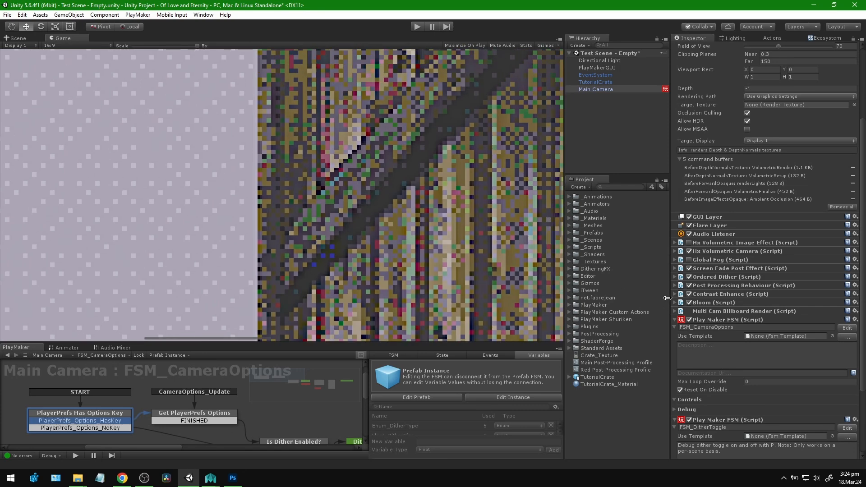
- Disable Ordered Dither and toggle Contrast Enhance repeatedly to compare the crate's upper corner edges up close, leaving Contrast Enhance enabled
left_click(688, 277)
left_click_drag(252, 90, 263, 183)
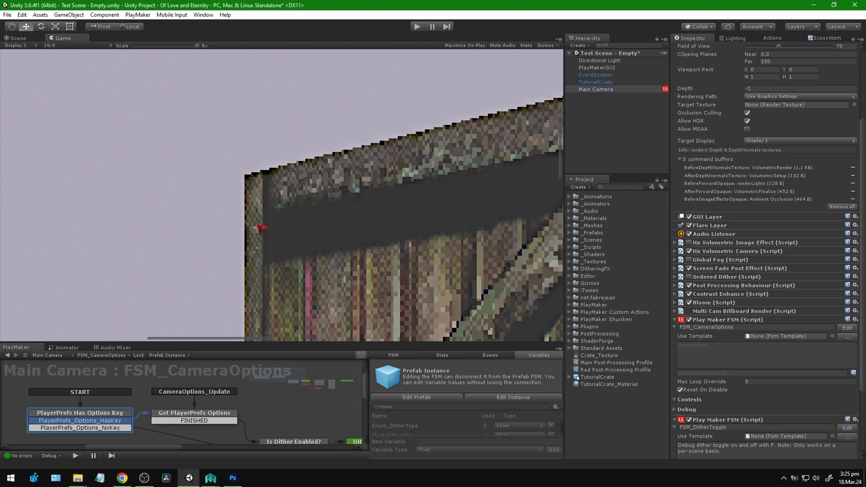
left_click(689, 295)
left_click(689, 296)
left_click(689, 295)
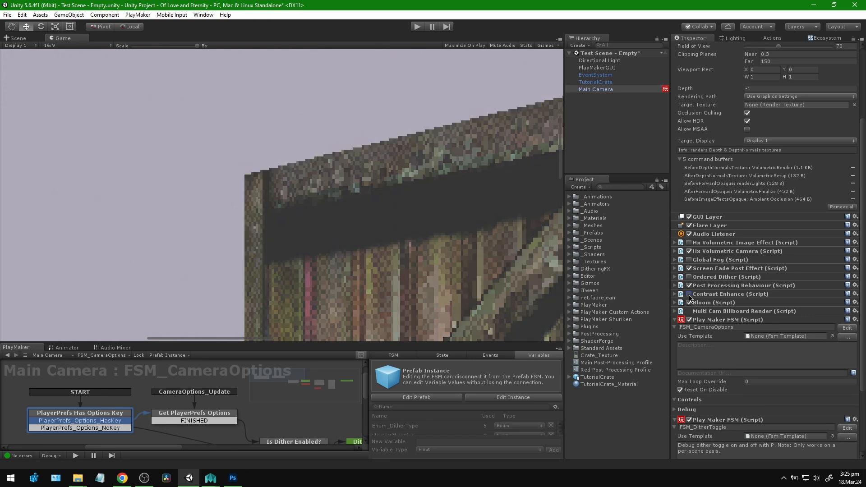
left_click(690, 295)
left_click(689, 295)
left_click(689, 295)
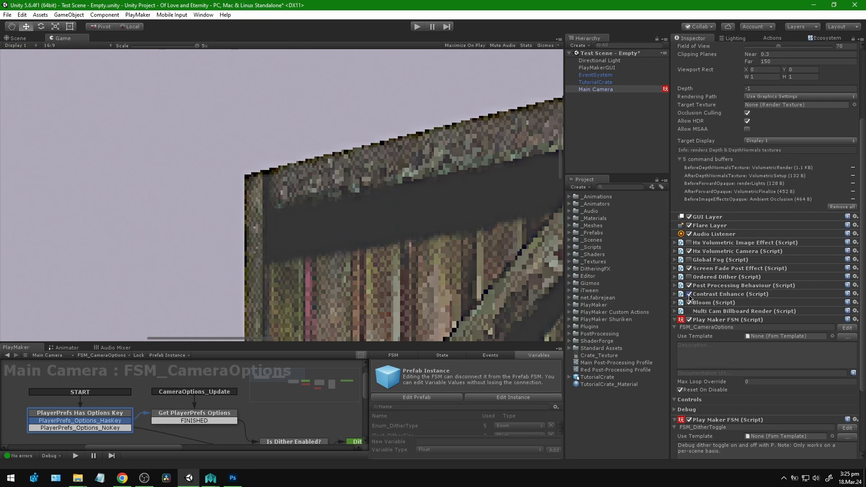
- Inspect the undithered planks and diagonal brace up close, and return to the full Game view
left_click_drag(419, 304, 434, 159)
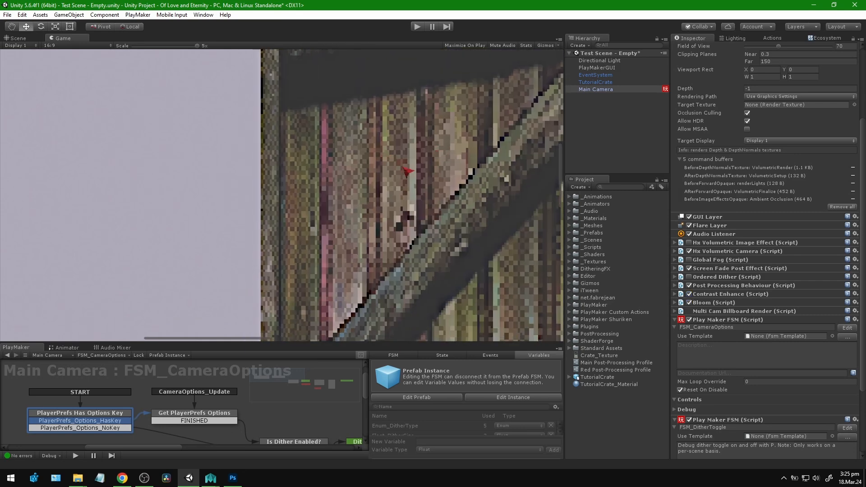
left_click_drag(407, 207, 283, 199)
left_click_drag(297, 276, 296, 122)
scroll(372, 207, "down", 10)
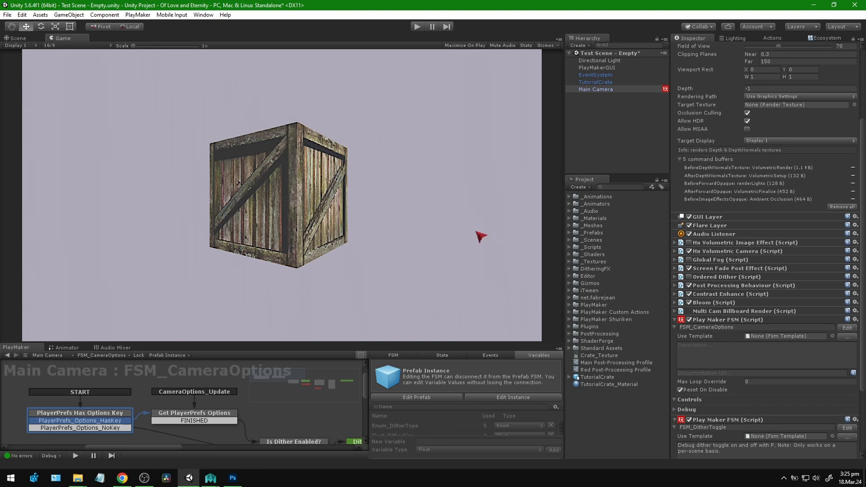
- Re-enable Ordered Dither and toggle Contrast Enhance to compare the dithered crate up close, leaving both effects enabled
left_click(689, 277)
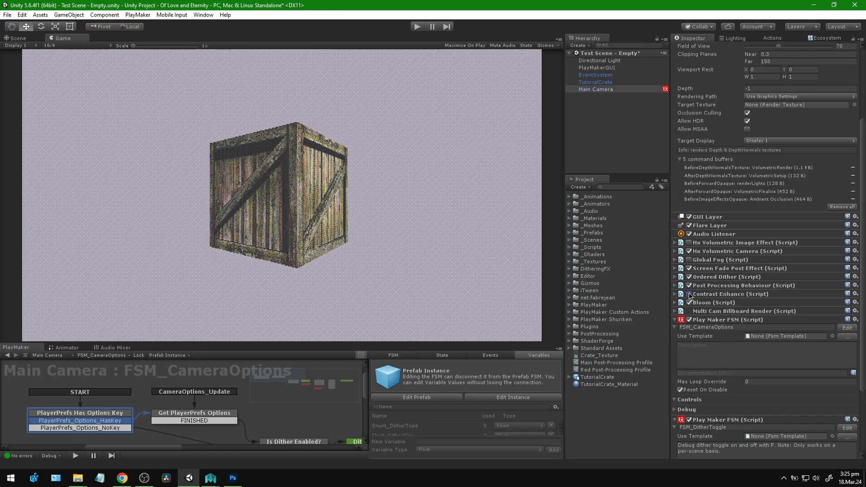
left_click(689, 294)
scroll(273, 193, "up", 8)
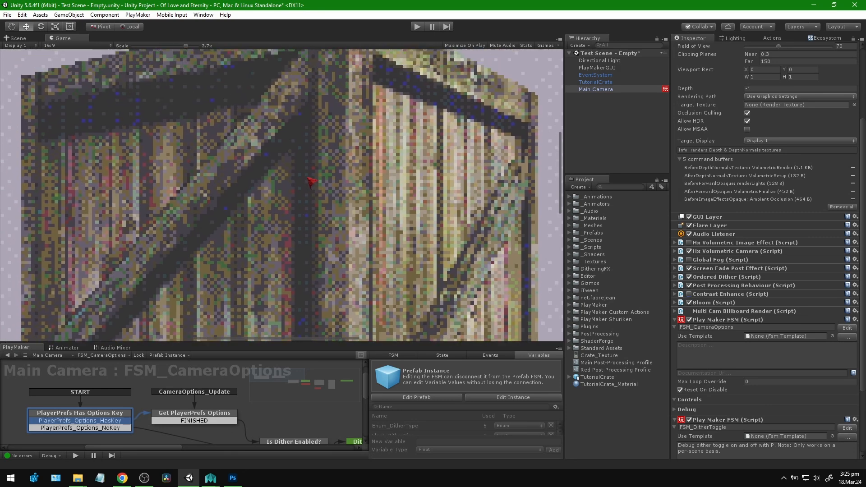
left_click(688, 295)
left_click(689, 295)
left_click(688, 295)
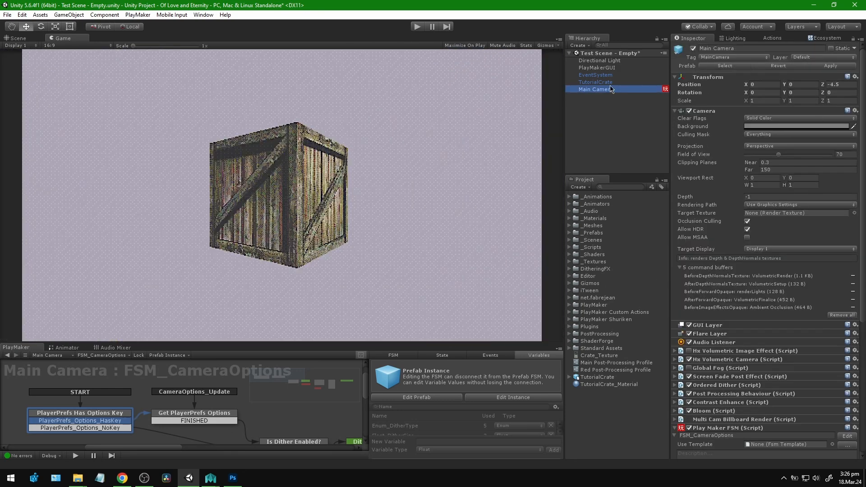
- Rotate TutorialCrate to present its different sides, finishing with an X rotation of 0 and a Y rotation of 220.94
left_click(609, 113)
left_click(606, 82)
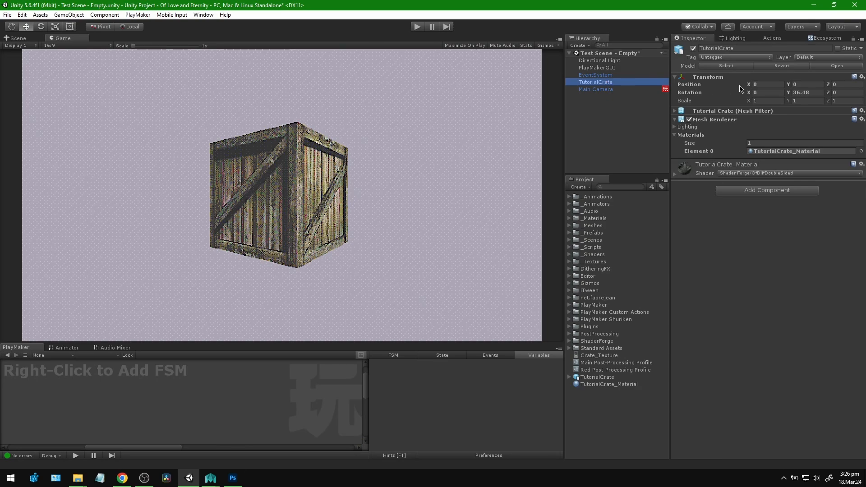
left_click_drag(789, 92, 255, 192)
left_click_drag(496, 192, 751, 179)
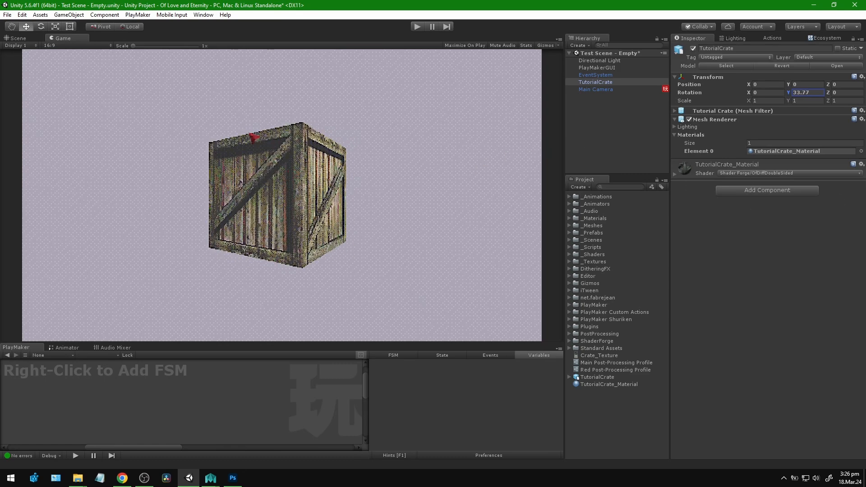
left_click_drag(789, 94, 333, 103)
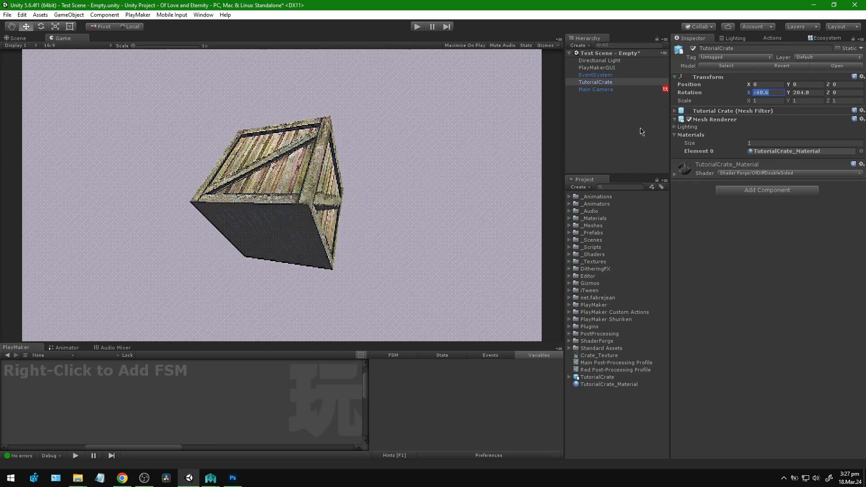
type("0")
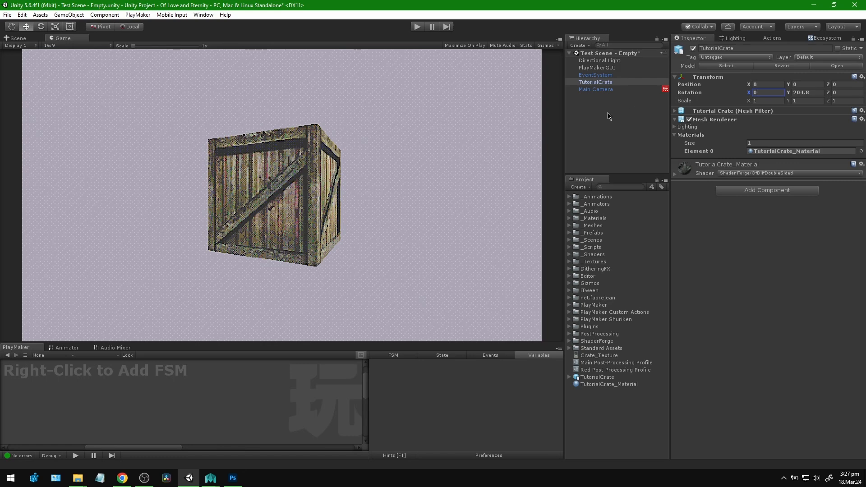
left_click_drag(789, 93, 178, 86)
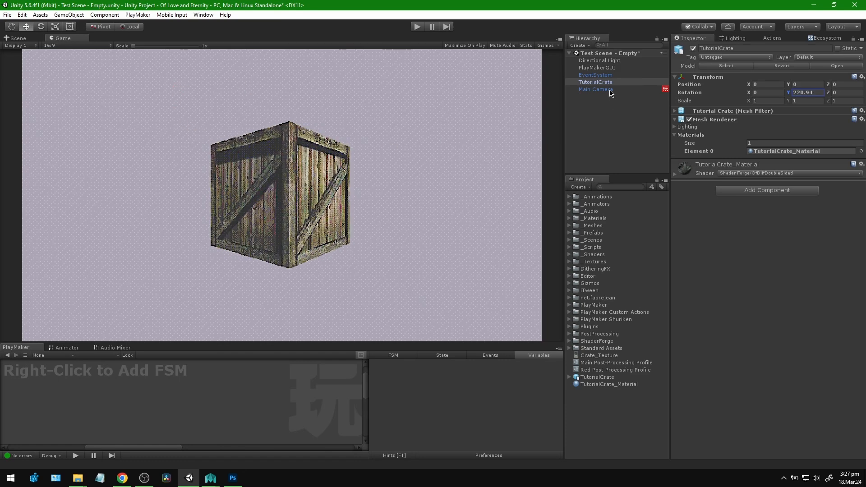
- Orbit the crate in the Scene view to compare its look without the camera effects, and return to the Game view
left_click(16, 38)
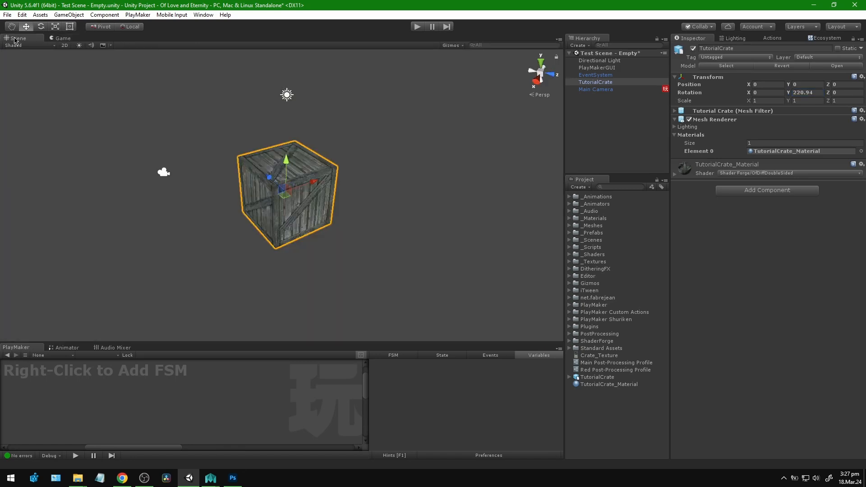
scroll(136, 188, "up", 7)
left_click_drag(136, 188, 342, 189)
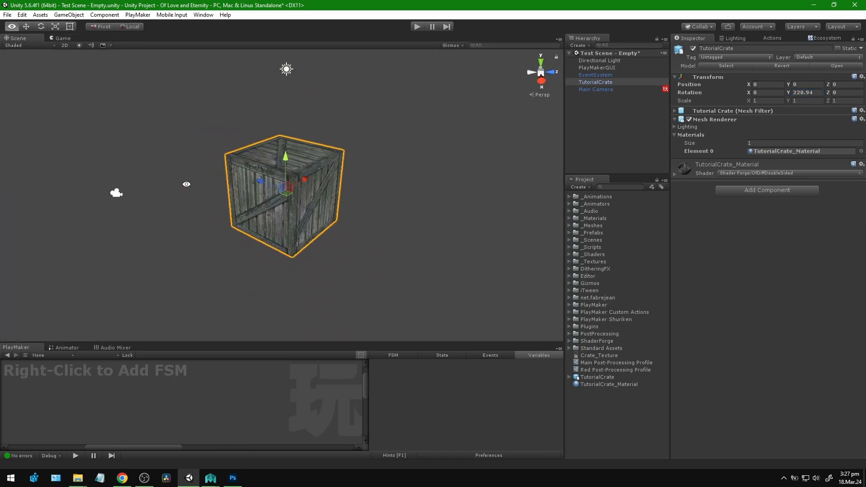
left_click_drag(186, 184, 289, 188)
key("q")
scroll(336, 188, "up", 5)
left_click(67, 38)
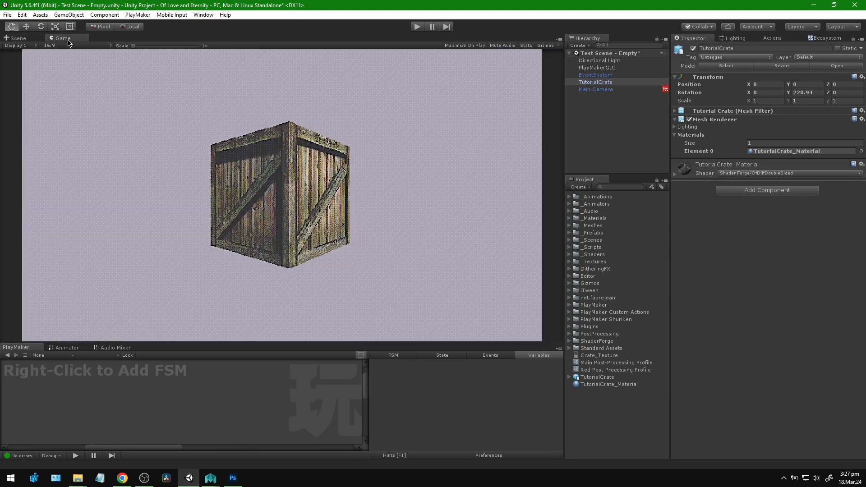